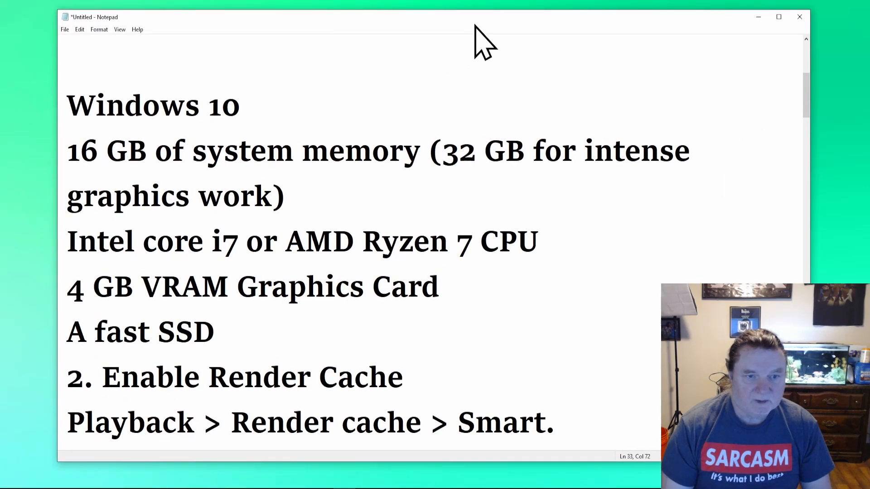
Review the notes on recommended system requirements, from Windows 10 to a fast SSD, and highlight the Enable Render Cache tip.
scroll(182, 133, up, 1)
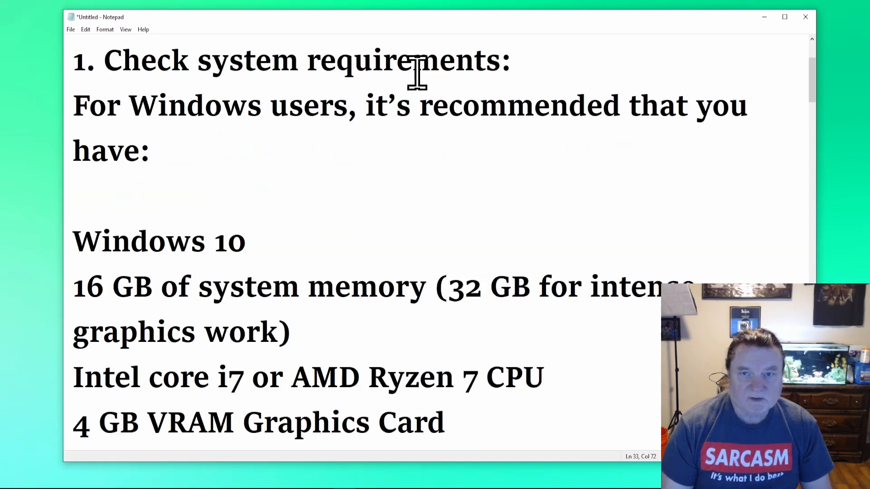
scroll(217, 213, down, 1)
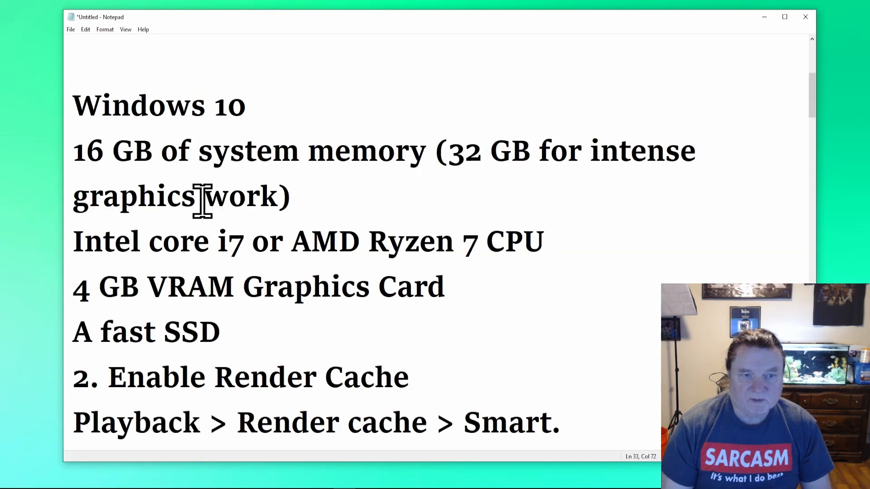
drag(74, 109, 268, 118)
drag(74, 151, 694, 169)
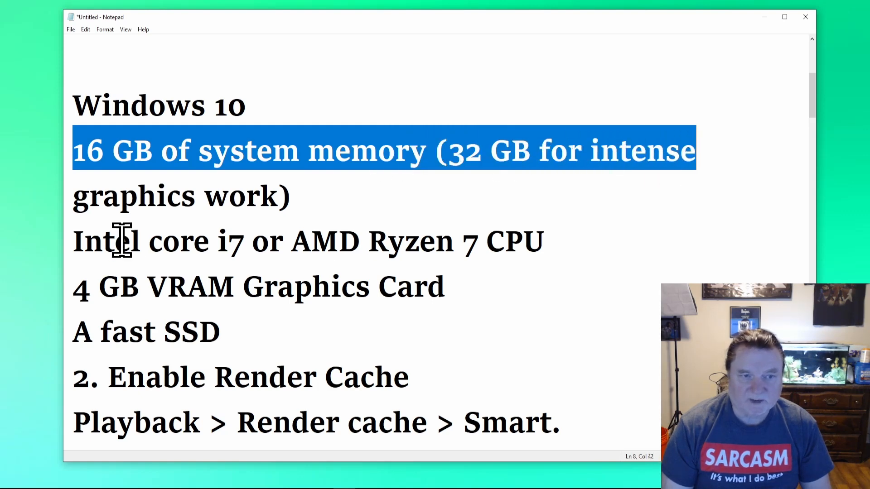
drag(74, 237, 269, 254)
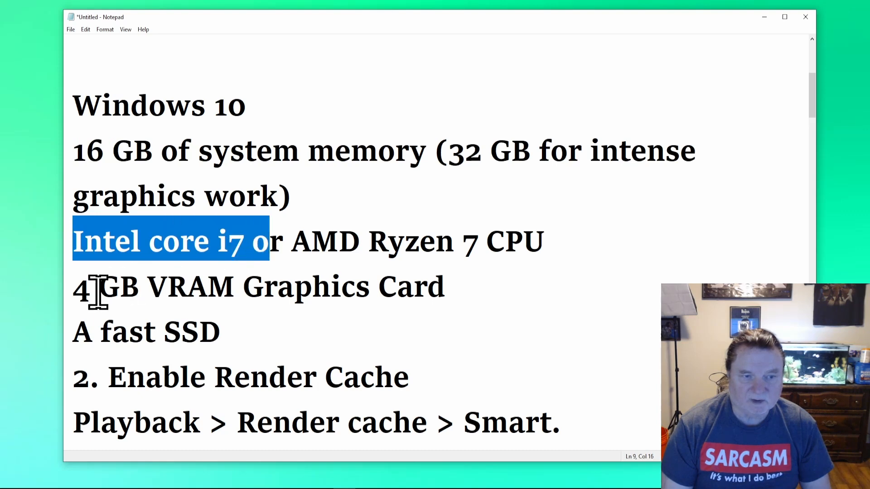
drag(75, 289, 448, 299)
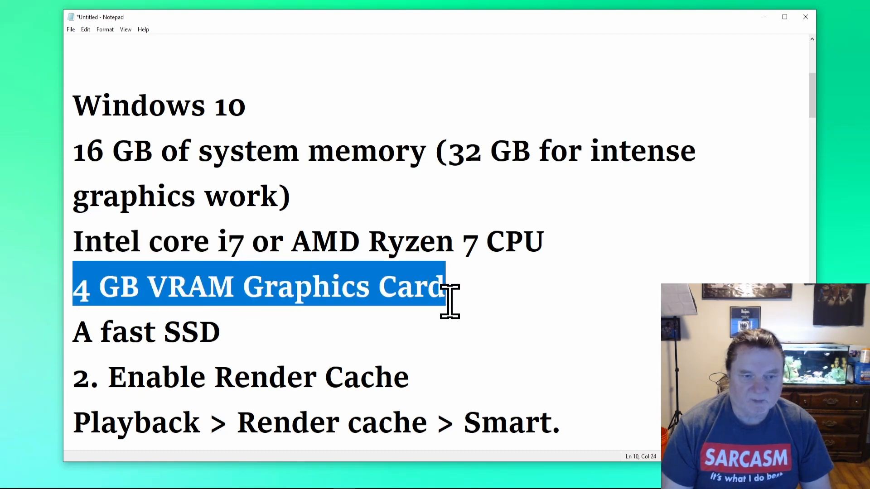
drag(72, 331, 221, 340)
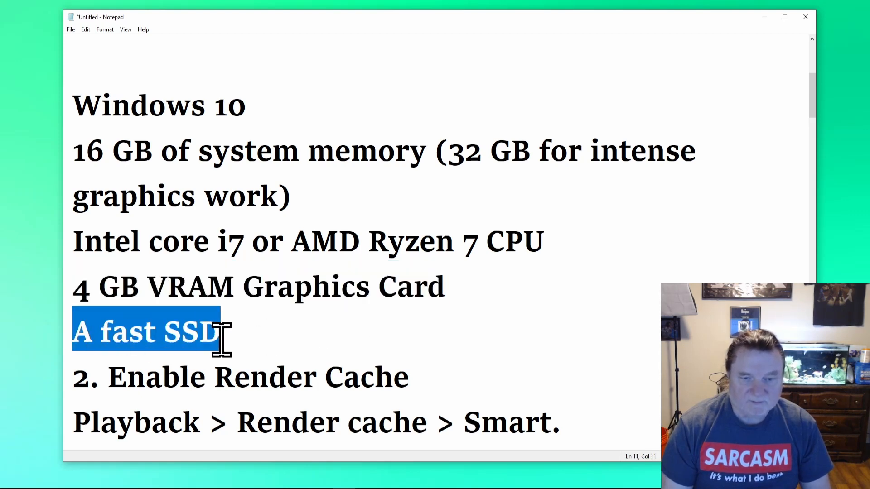
scroll(222, 340, down, 1)
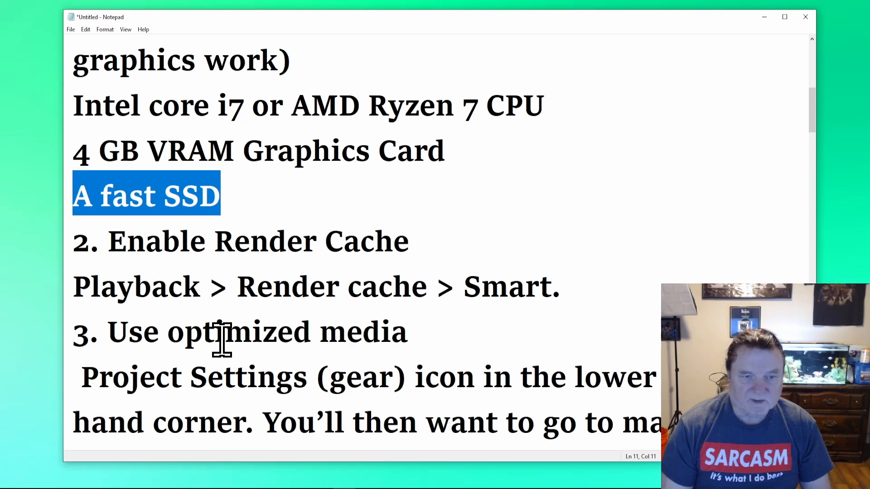
drag(113, 240, 447, 258)
click(417, 240)
drag(110, 241, 412, 252)
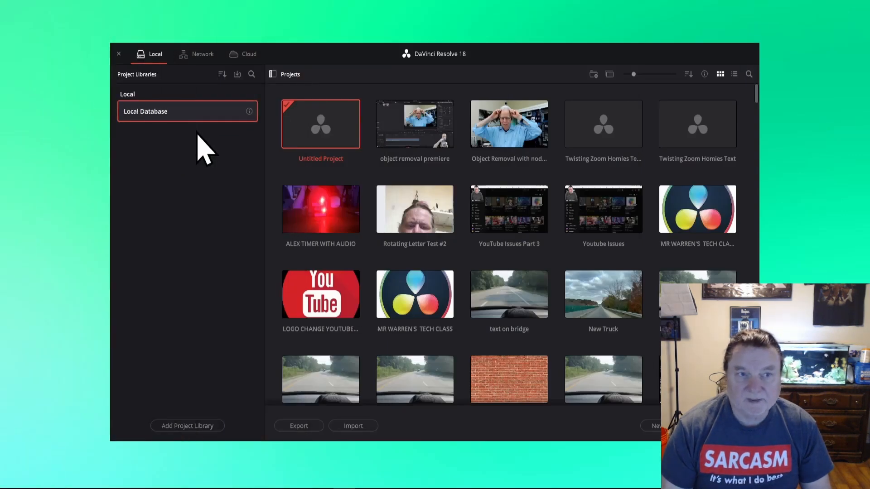
Switch to DaVinci Resolve, open Untitled Project, and view its master project settings without changing anything.
double_click(327, 136)
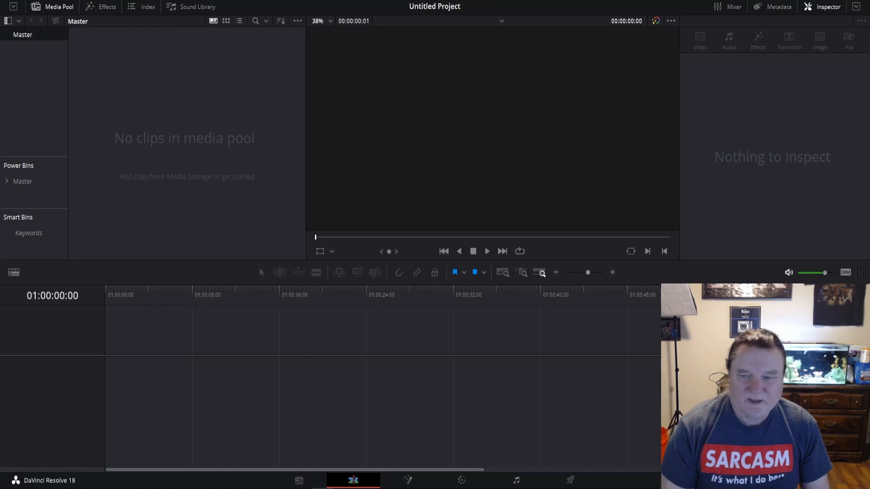
key(shift+9)
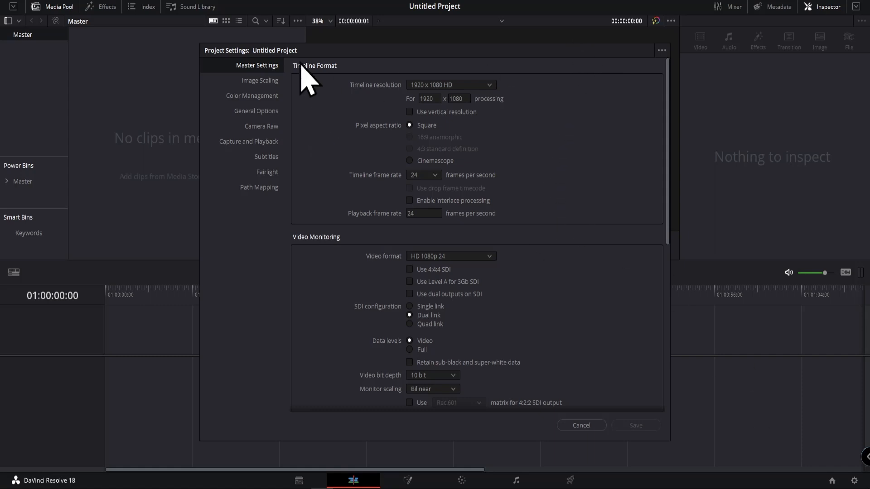
click(580, 425)
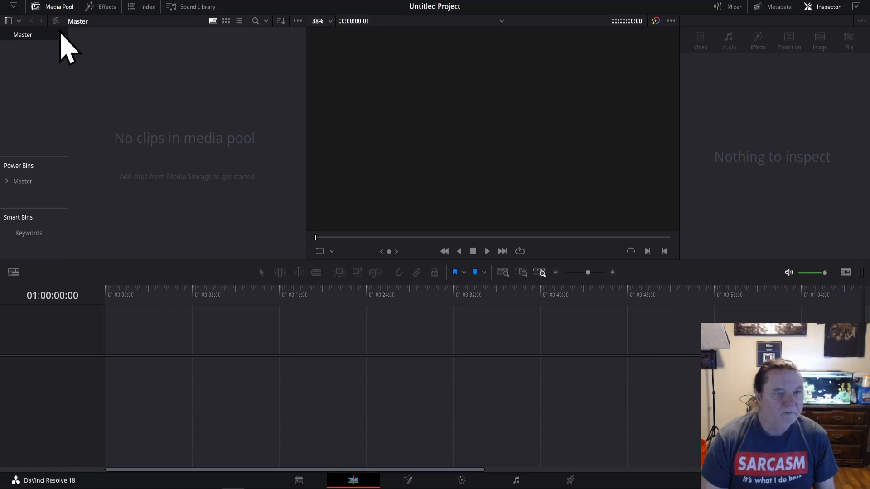
Set the playback render cache mode to Smart.
click(198, 1)
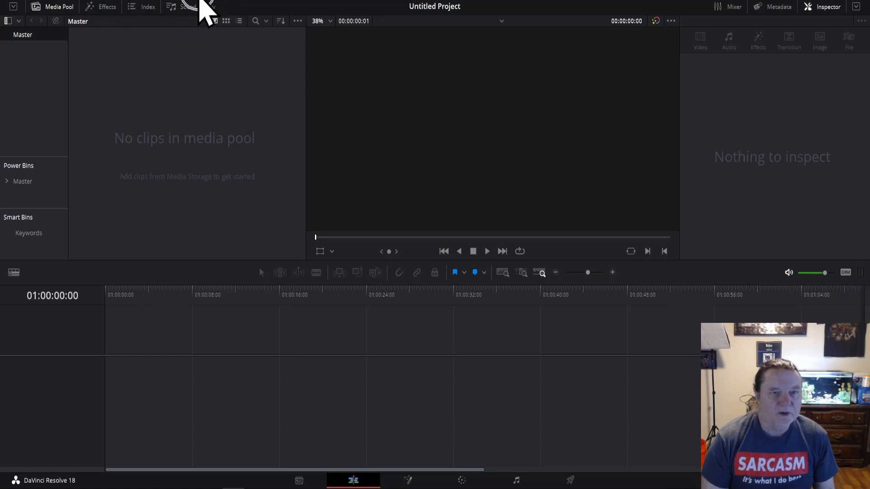
click(199, 1)
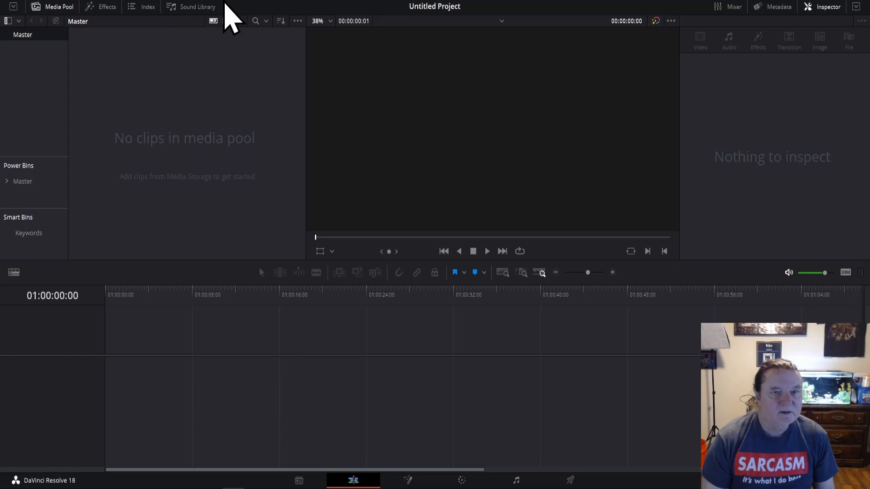
click(200, 1)
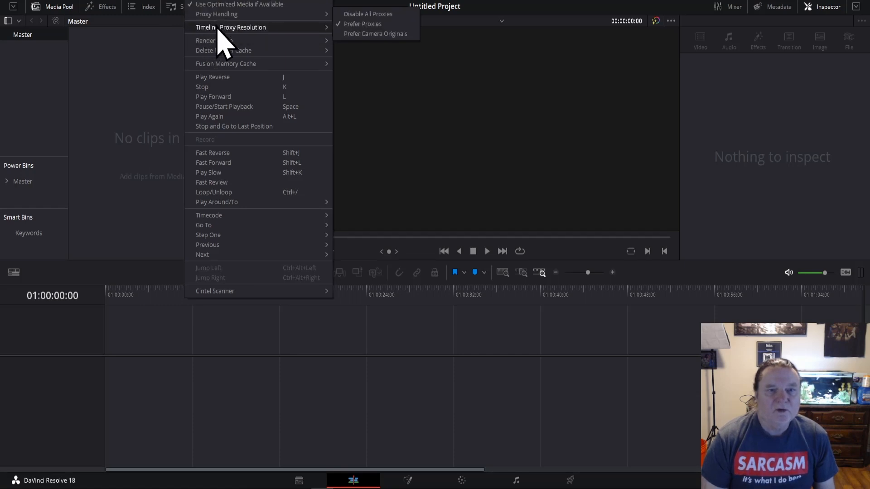
mouse_move(213, 45)
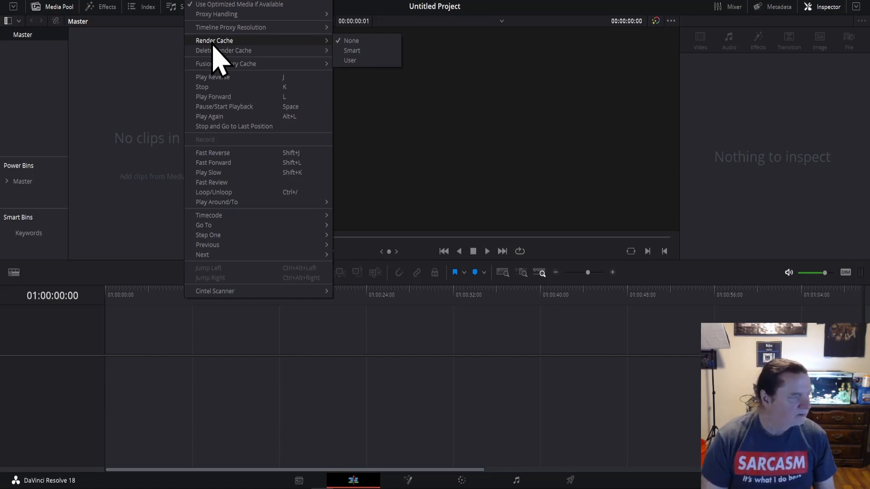
click(349, 53)
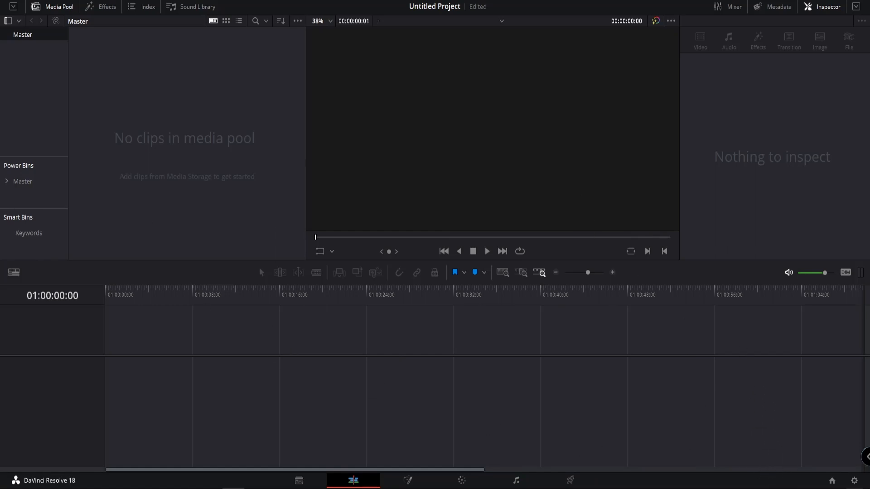
Set the proxy media format to DNxHR HQX in the project's optimized media and render cache settings, and save the settings.
click(854, 481)
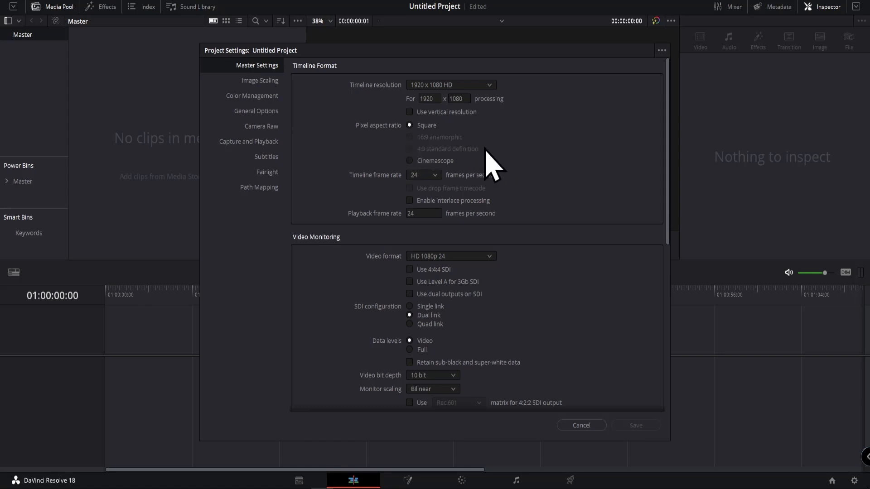
scroll(518, 161, down, 5)
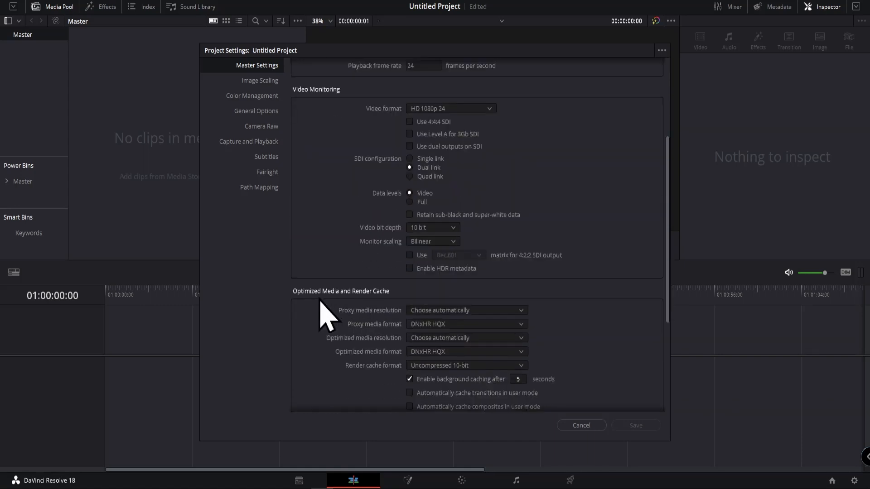
scroll(321, 304, down, 4)
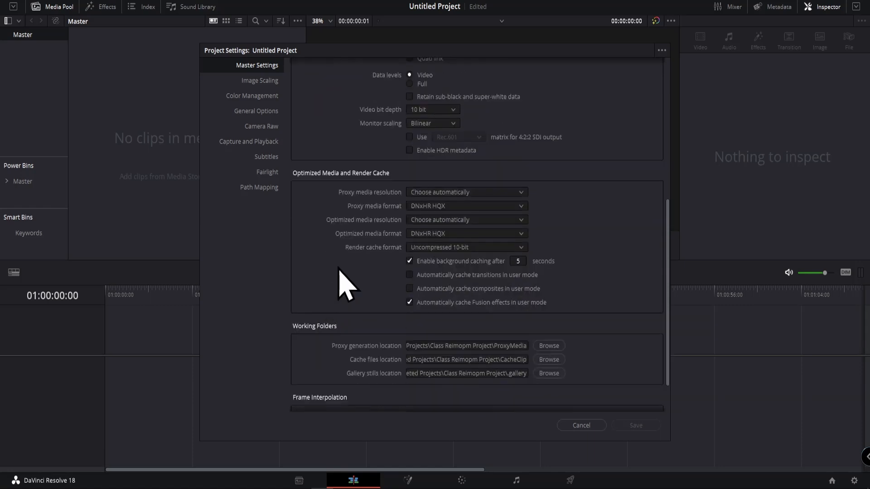
scroll(340, 272, up, 2)
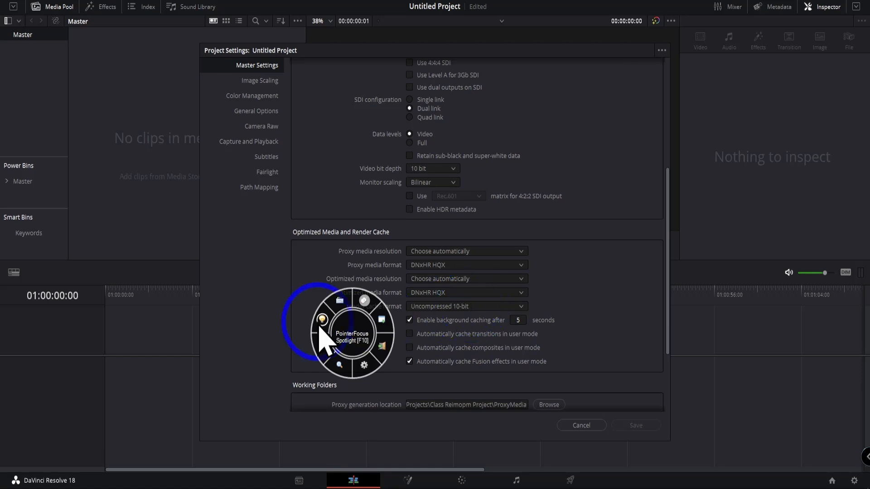
click(354, 328)
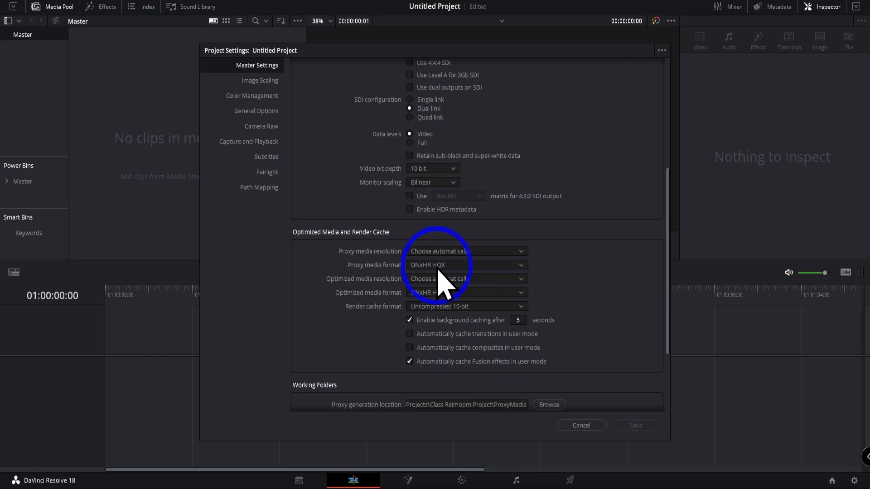
click(521, 265)
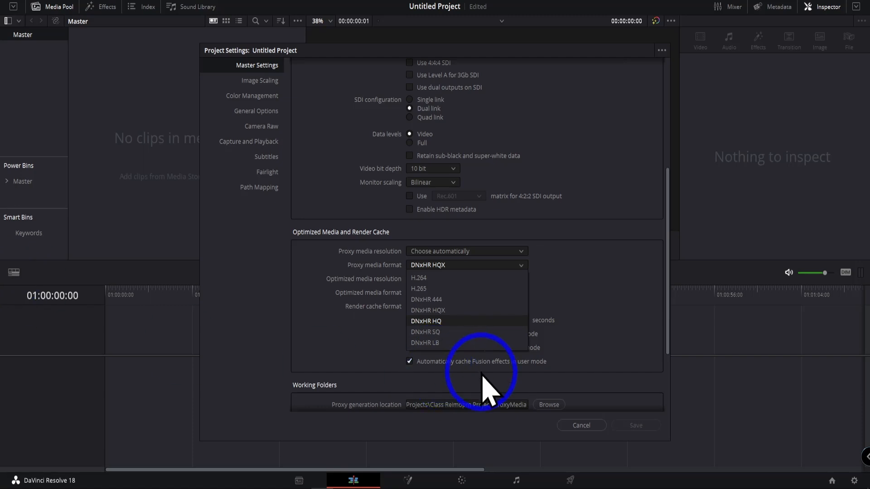
click(438, 312)
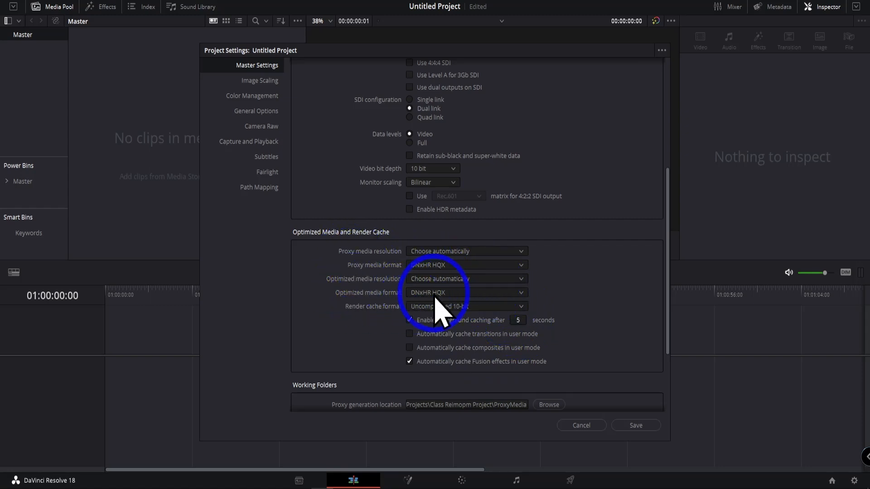
click(522, 266)
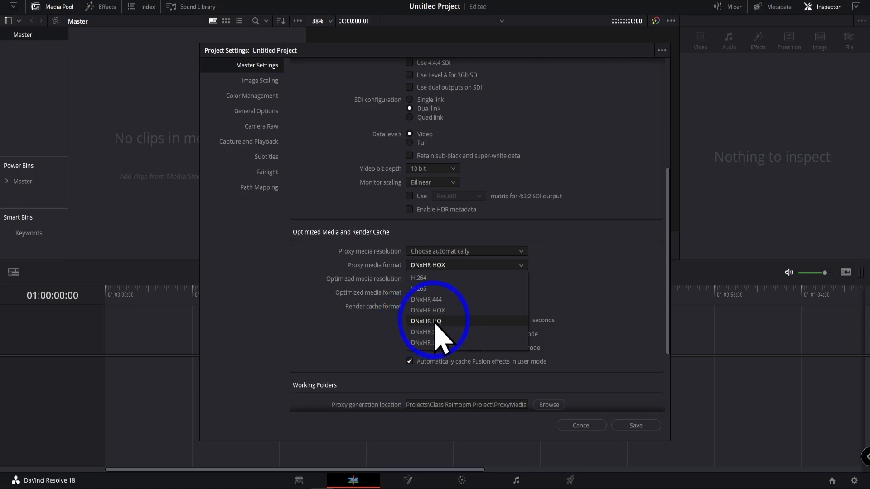
click(443, 311)
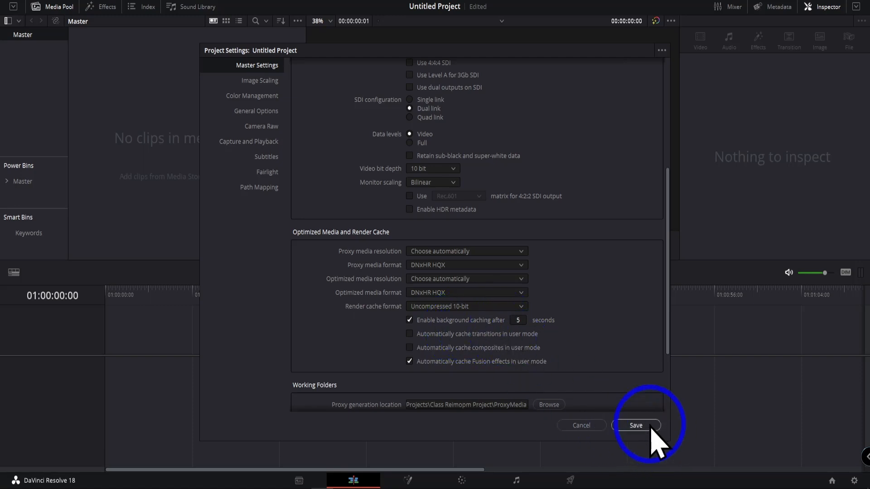
click(636, 426)
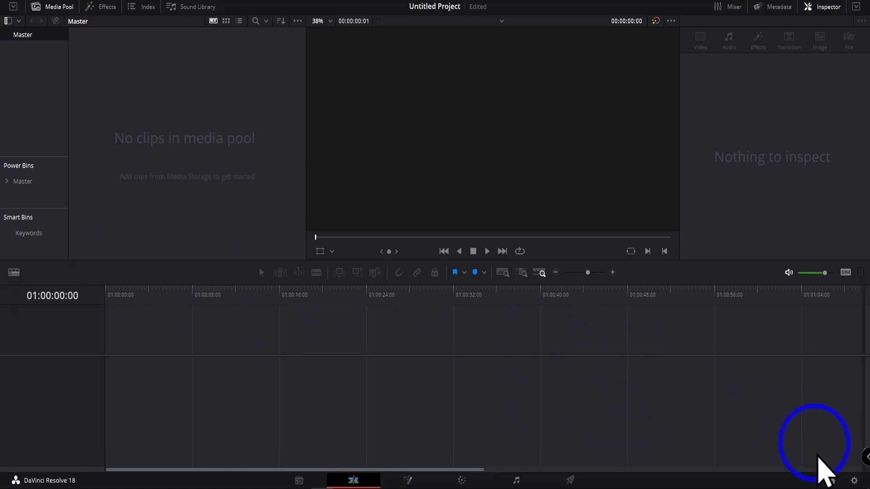
Reopen the project settings and examine the master settings for timeline format, video monitoring, optimized media, render cache and working folders.
click(855, 481)
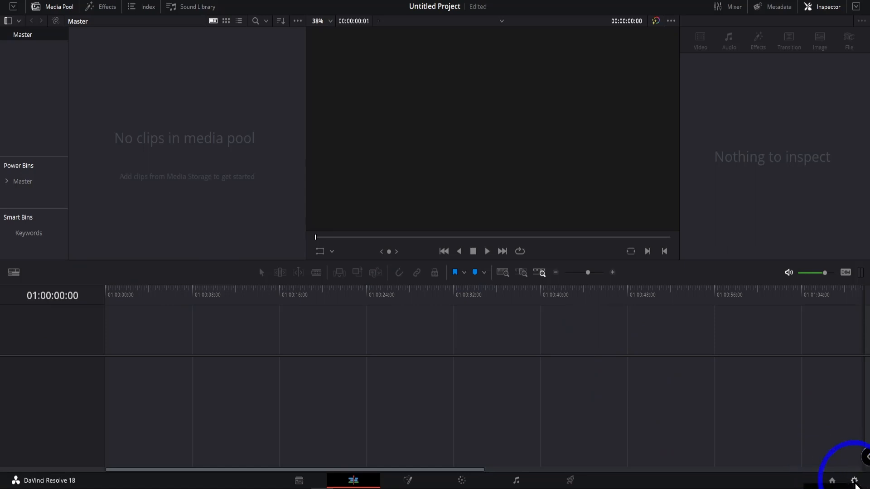
scroll(433, 184, up, 3)
scroll(433, 183, up, 2)
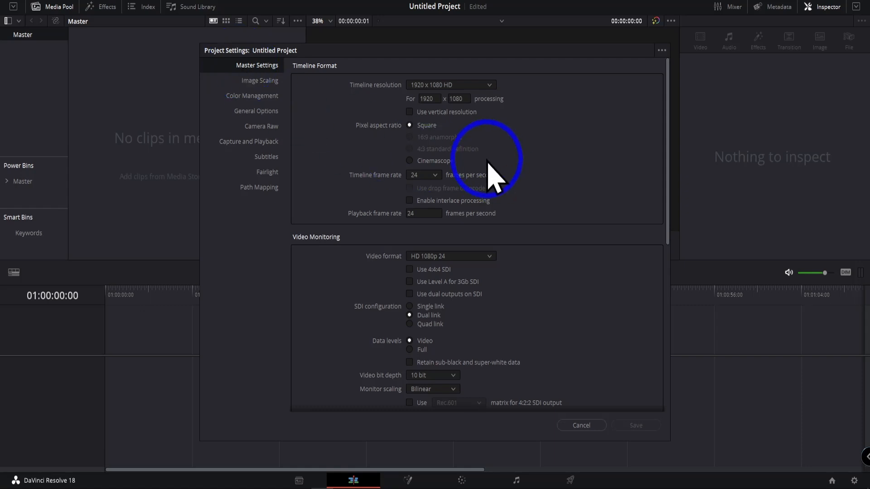
scroll(488, 160, down, 10)
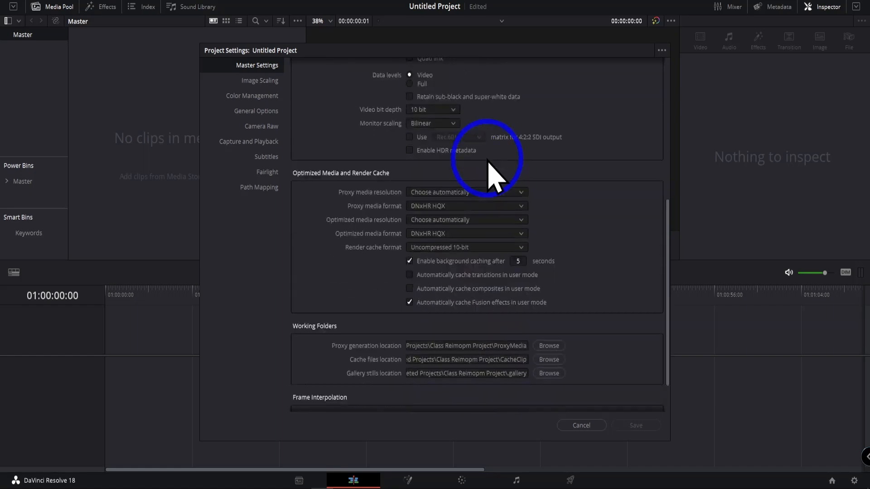
scroll(495, 178, down, 2)
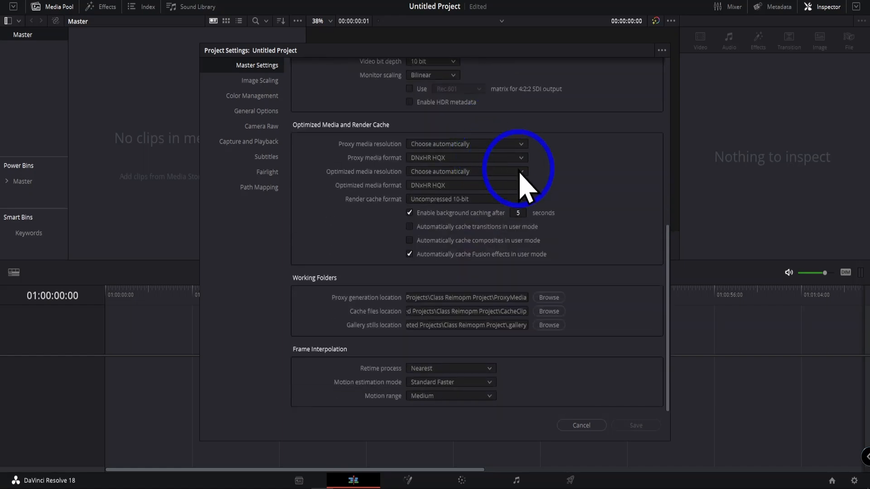
scroll(521, 184, up, 4)
scroll(519, 176, up, 2)
scroll(530, 185, up, 3)
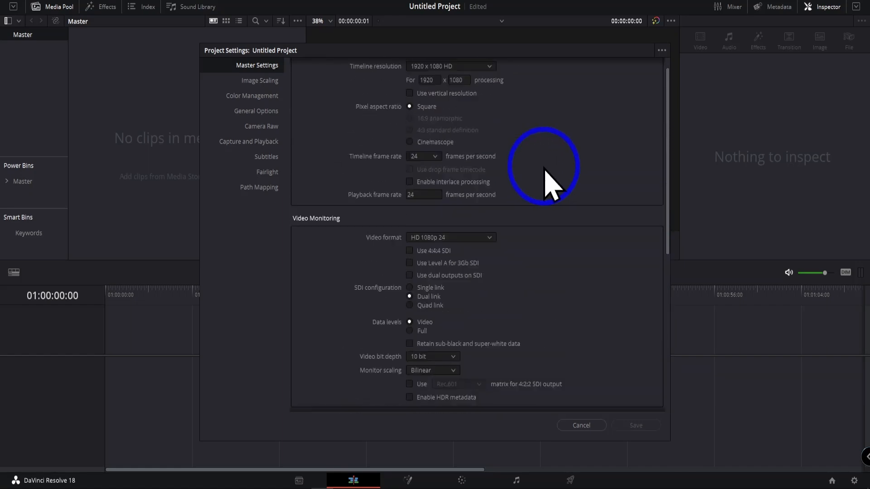
scroll(550, 186, up, 1)
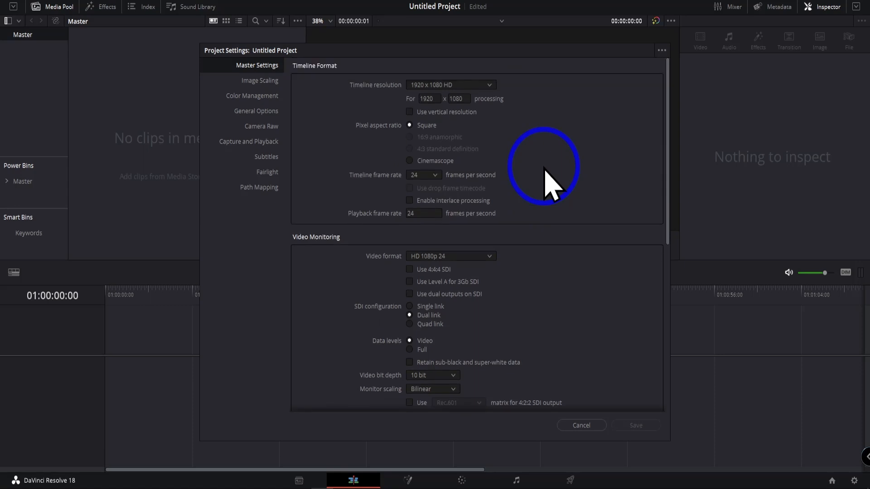
scroll(550, 185, down, 1)
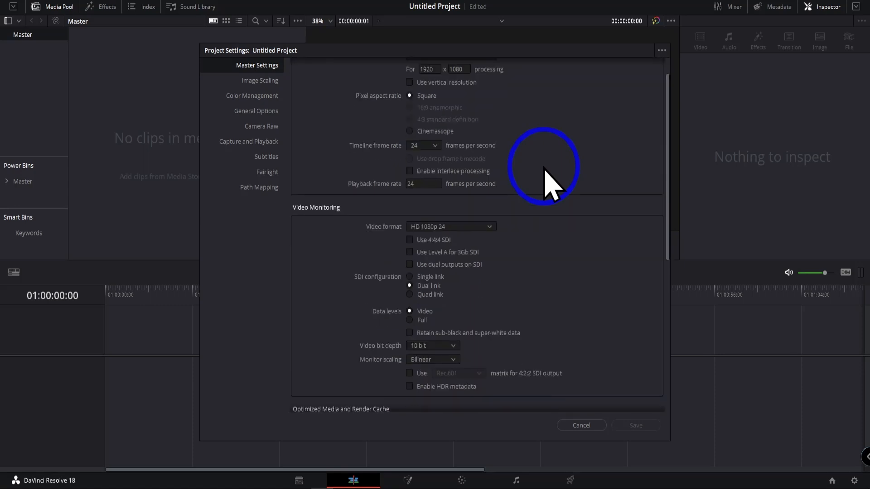
scroll(550, 185, down, 1)
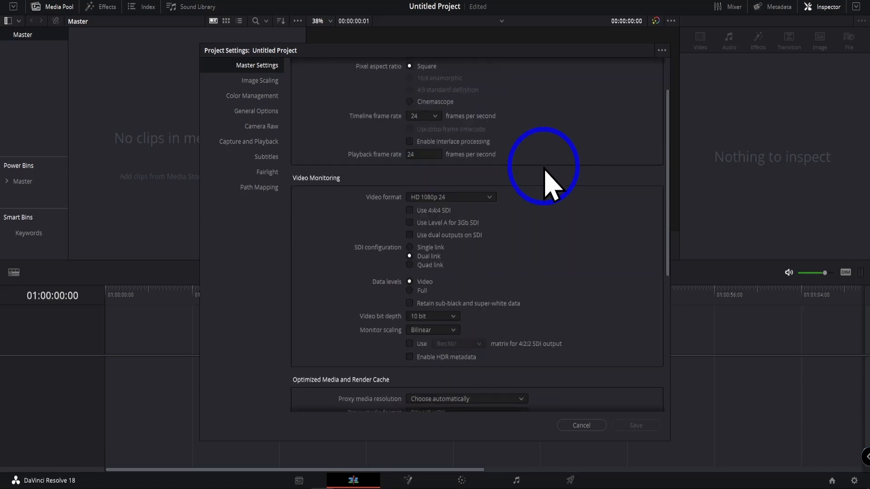
scroll(550, 184, down, 5)
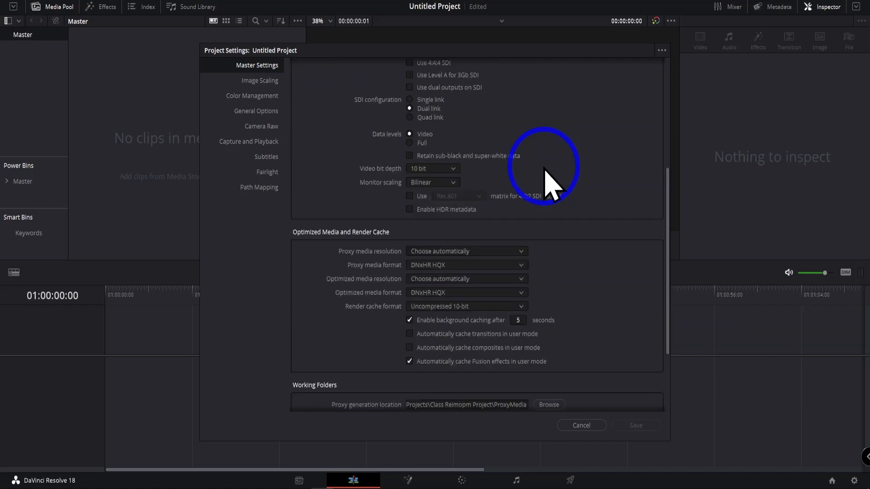
Review the remaining master settings down to Frame Interpolation, and view the proxy media resolution options without changing the selection.
scroll(549, 183, down, 3)
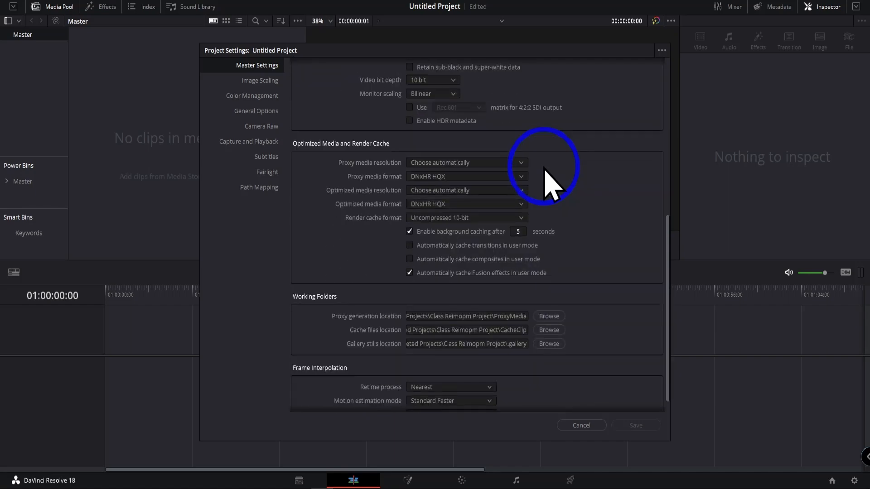
scroll(551, 183, down, 1)
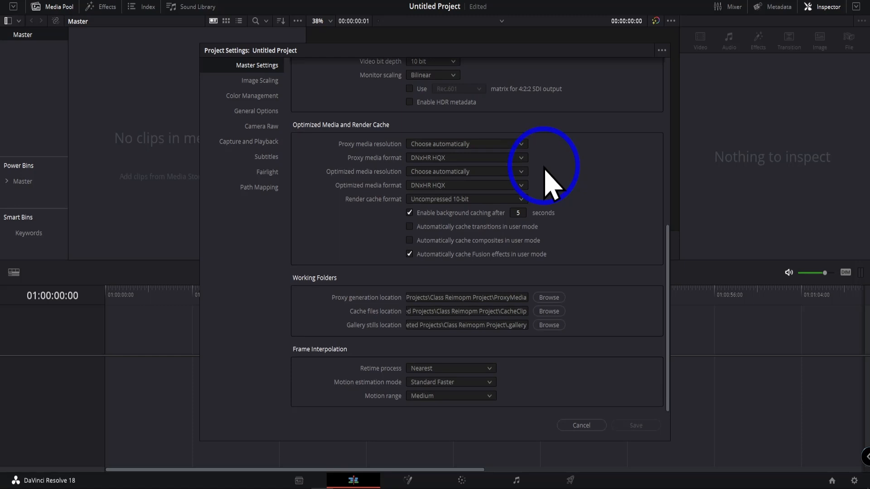
scroll(507, 200, up, 10)
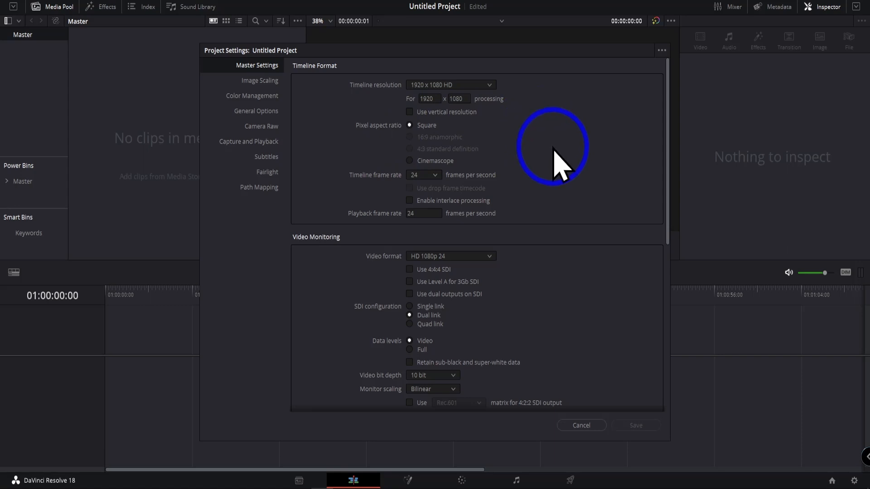
scroll(553, 148, down, 1)
scroll(553, 148, down, 3)
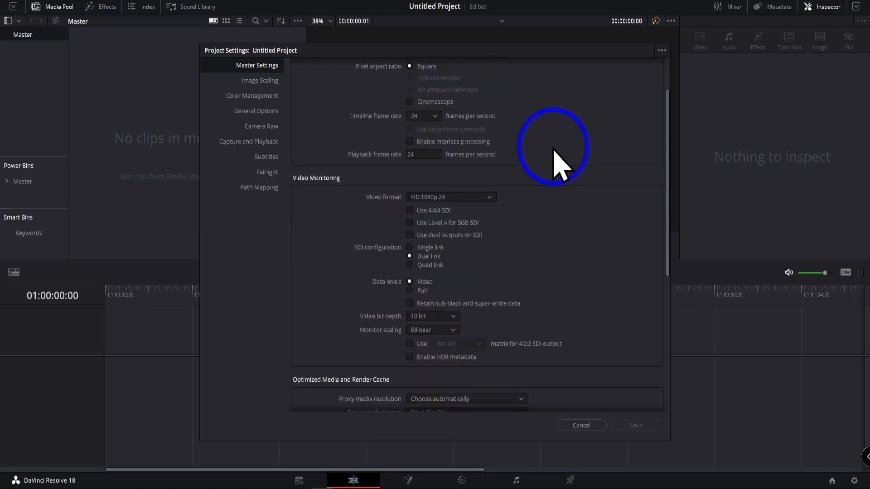
scroll(553, 148, down, 2)
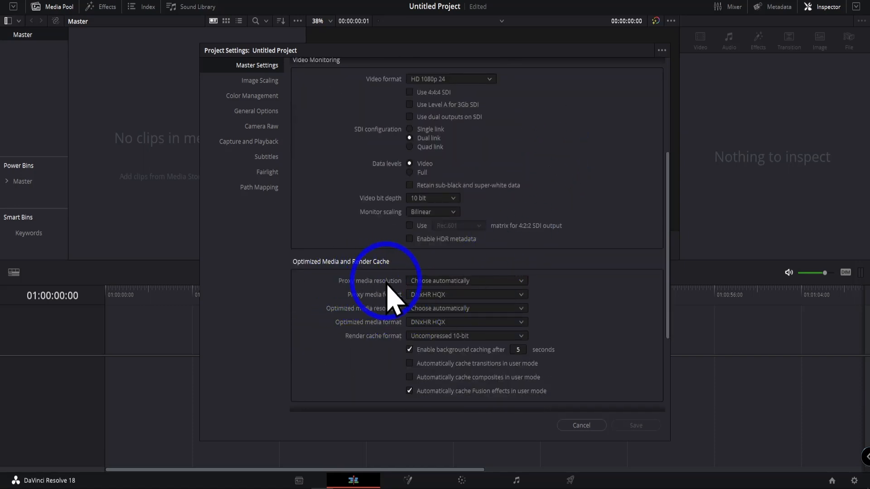
click(521, 281)
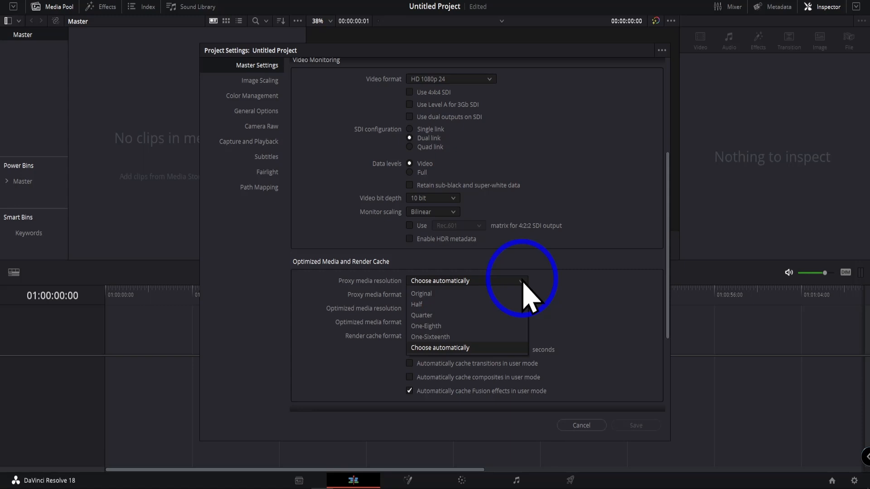
click(523, 281)
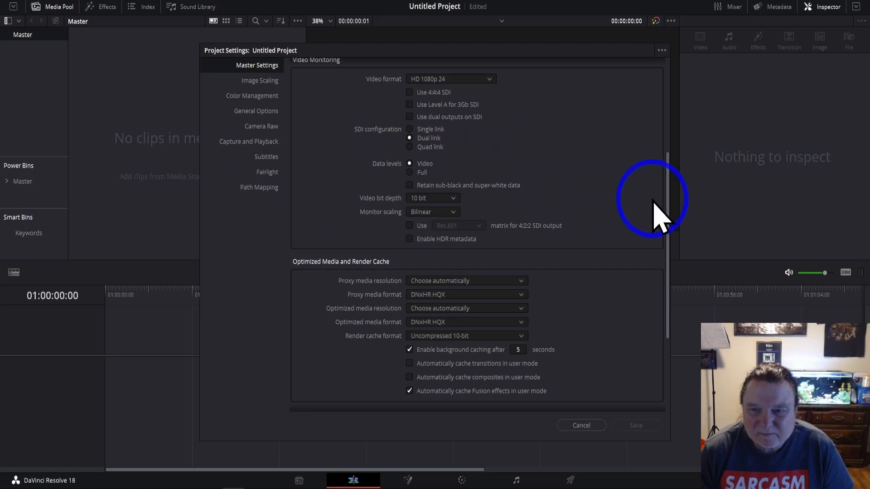
Go over the master settings again from Timeline Format, and recheck the available proxy media resolutions under Optimized Media and Render Cache.
drag(668, 196, 666, 86)
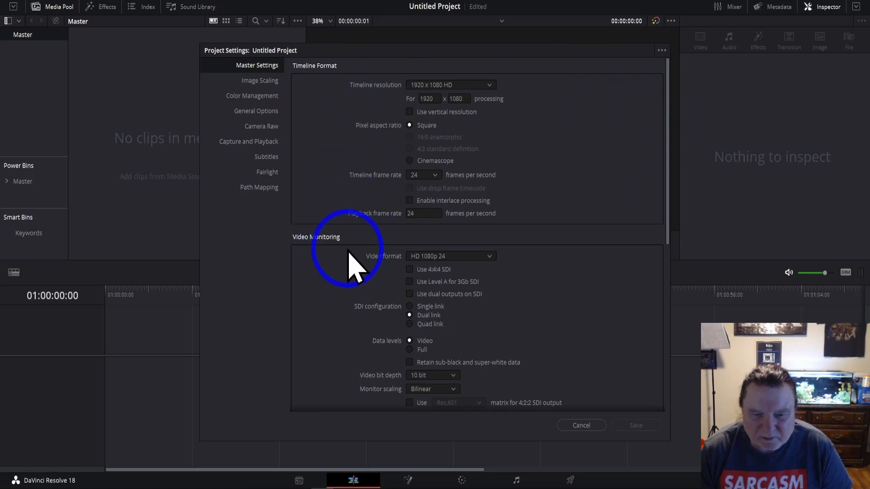
scroll(352, 267, down, 1)
scroll(352, 266, down, 3)
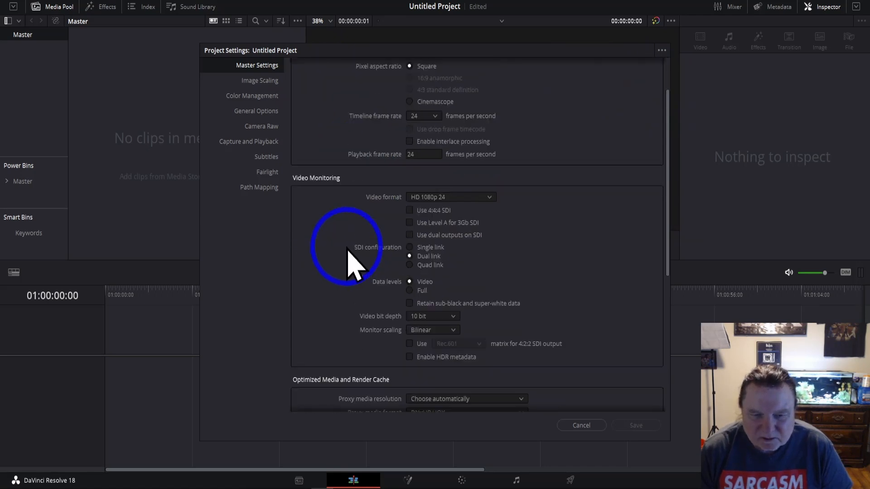
scroll(351, 267, down, 2)
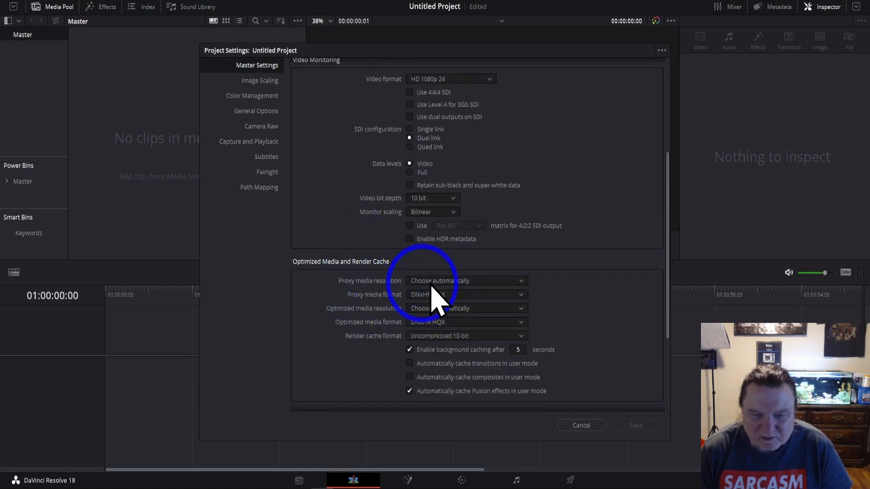
click(519, 283)
click(520, 282)
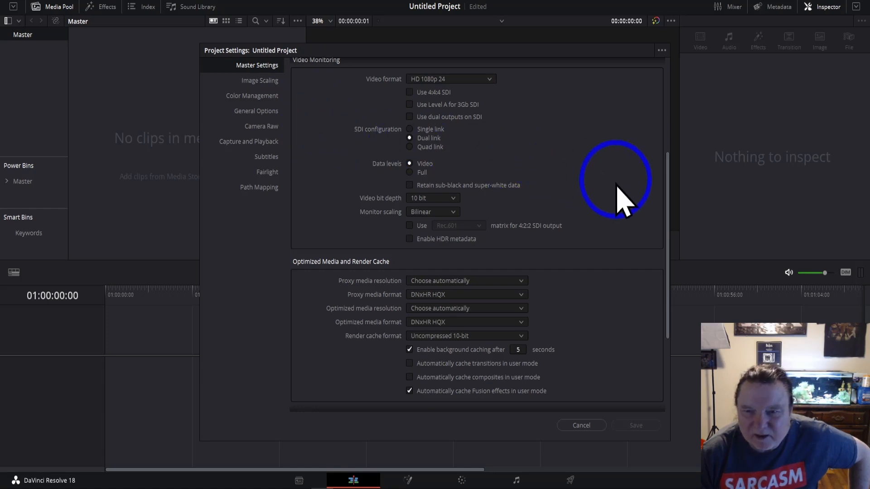
Examine the master settings down to Working Folders, and browse the cache files location folder without choosing a new one.
drag(666, 200, 661, 75)
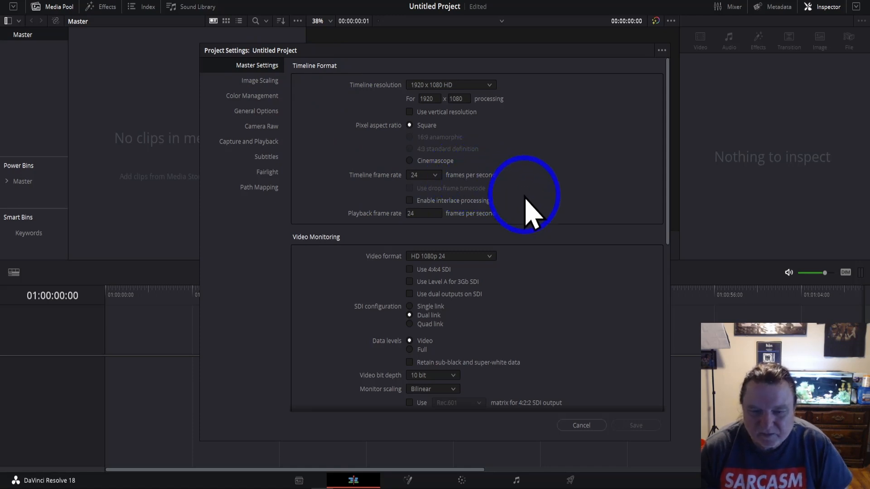
scroll(526, 206, down, 2)
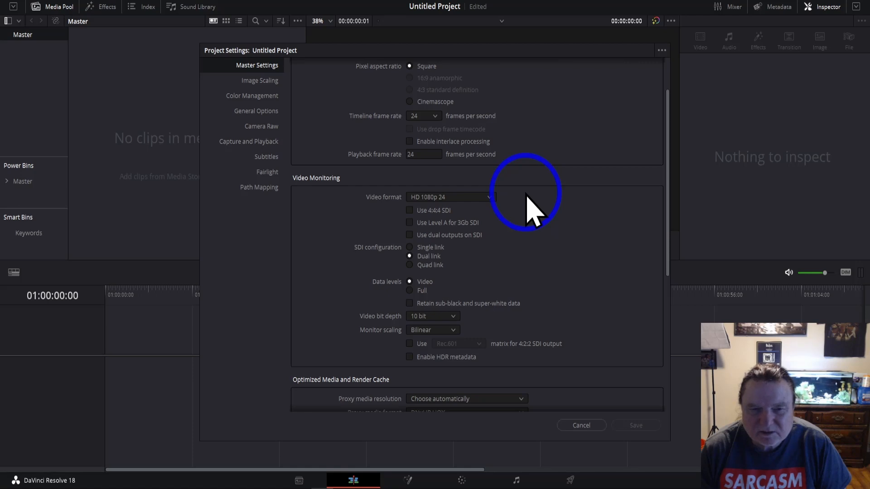
scroll(532, 211, down, 2)
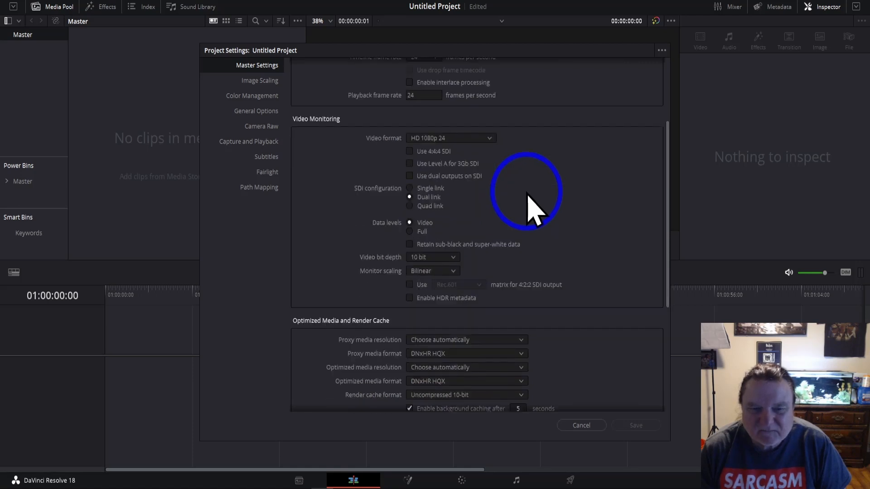
scroll(535, 211, down, 4)
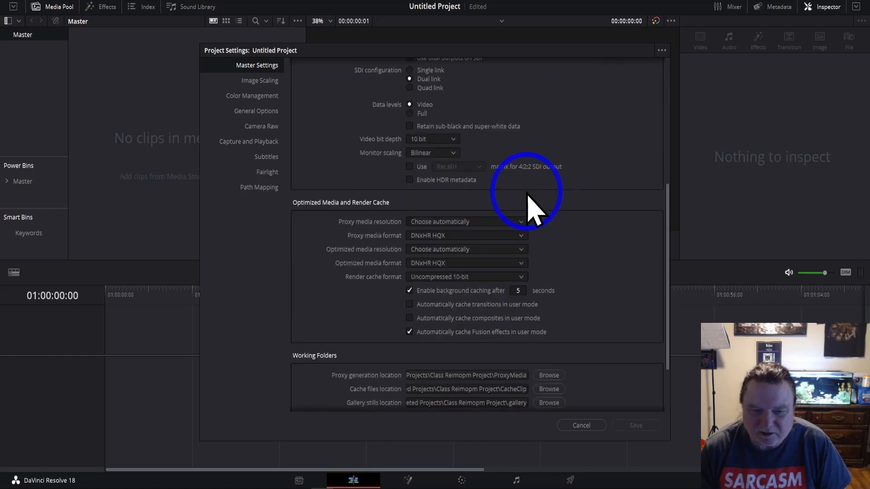
scroll(533, 211, down, 2)
scroll(533, 211, down, 1)
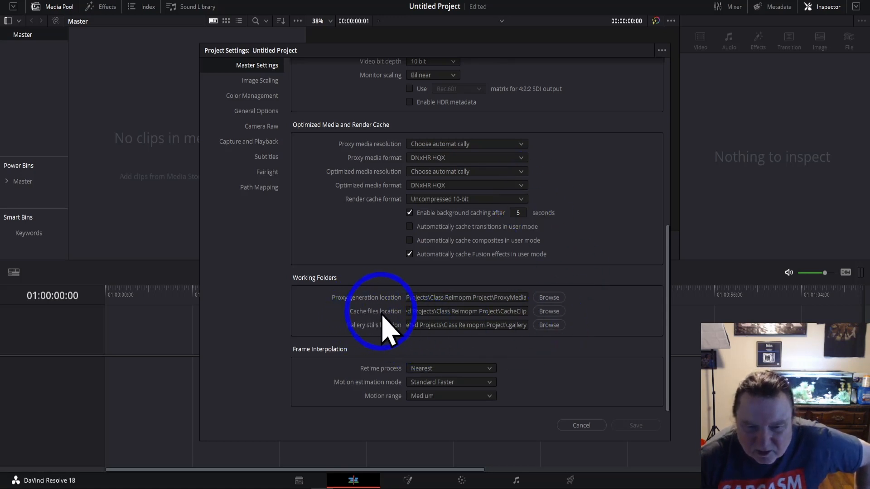
click(548, 312)
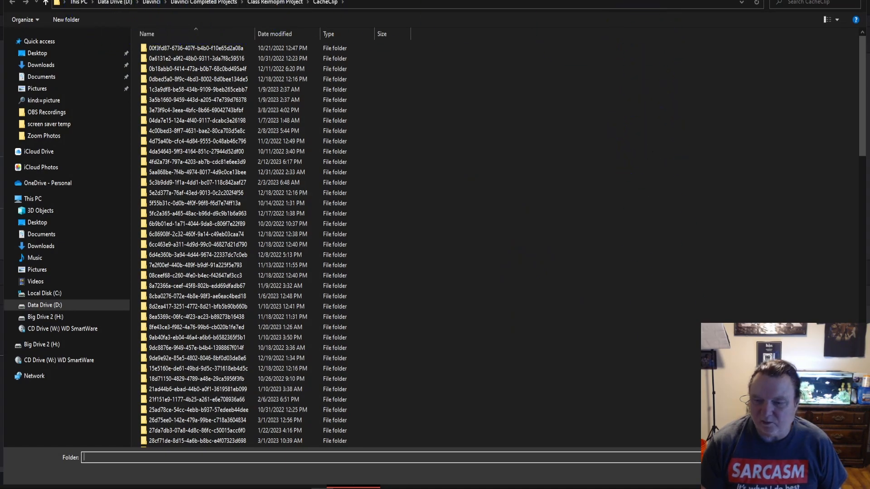
click(837, 473)
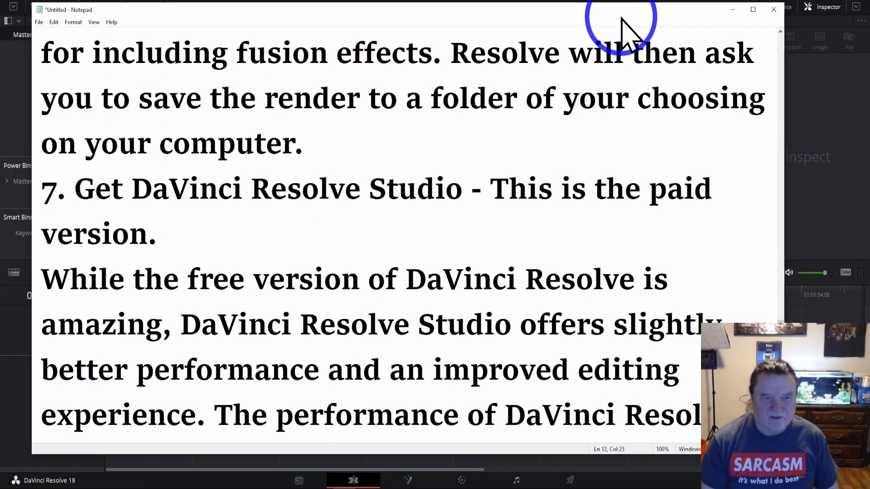
Read the Notepad section on getting DaVinci Resolve Studio, covering its GPU support and the full article link, and return to DaVinci Resolve.
drag(75, 193, 455, 192)
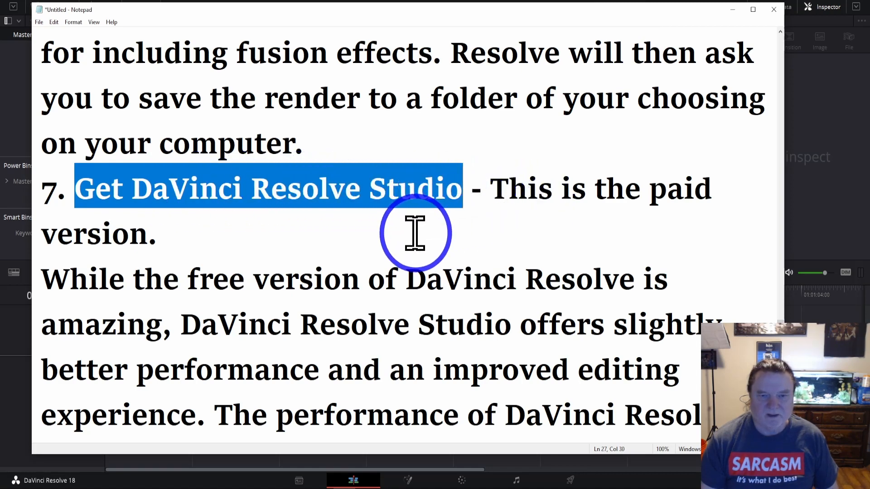
click(198, 240)
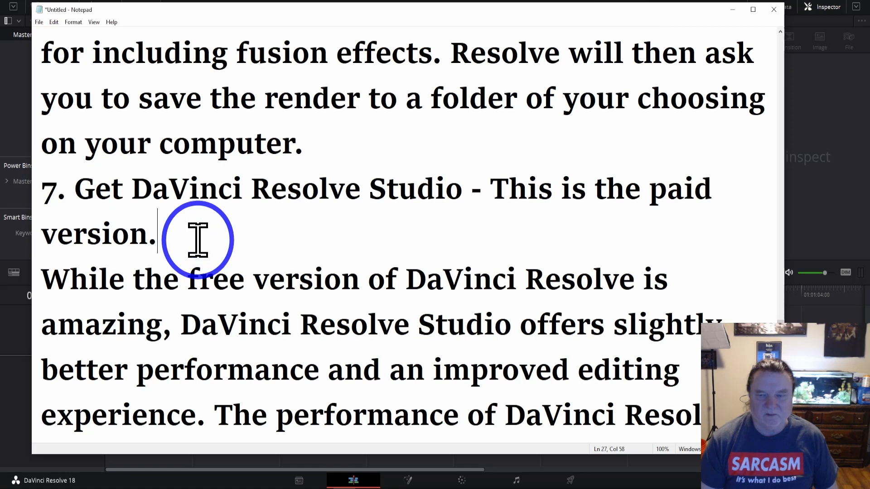
scroll(201, 237, down, 1)
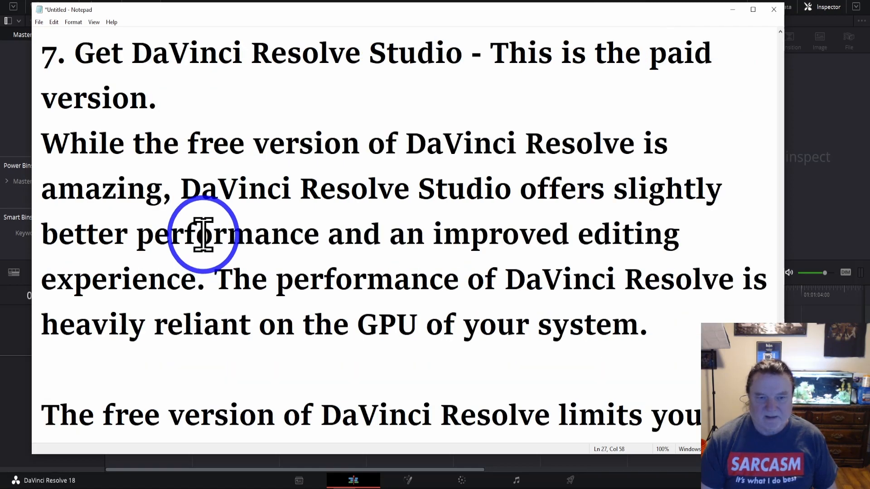
scroll(203, 234, down, 1)
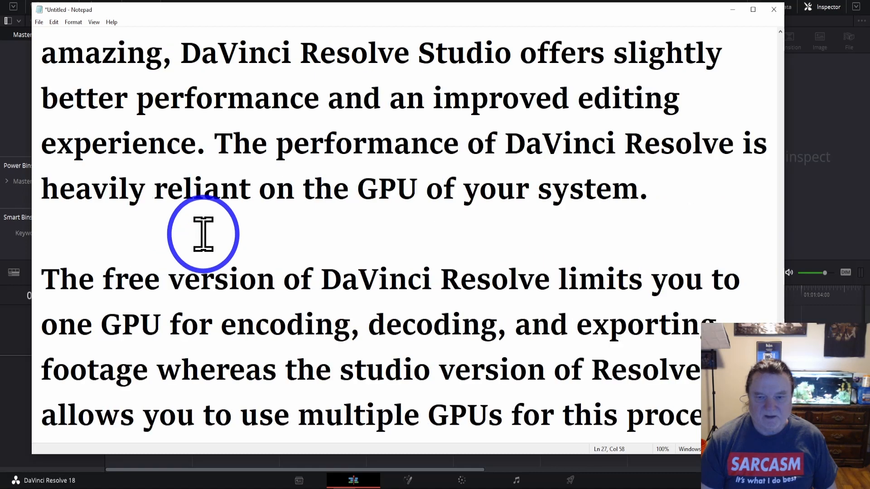
scroll(245, 239, down, 1)
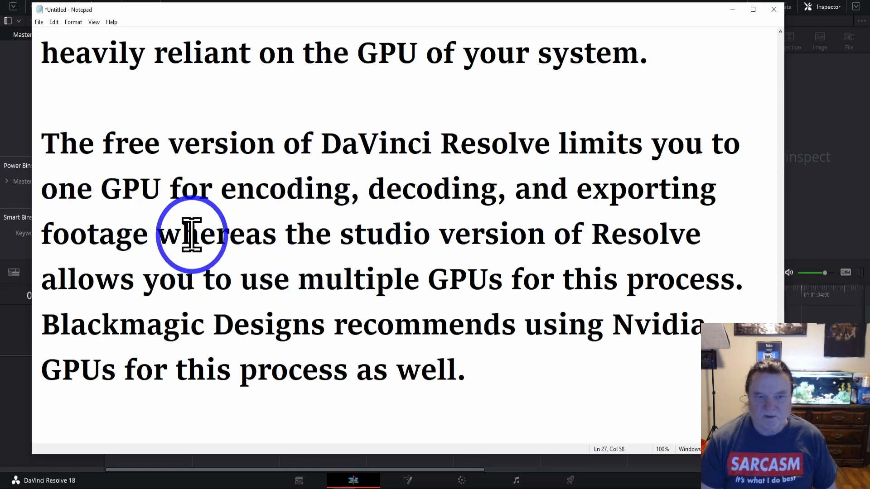
drag(162, 235, 731, 287)
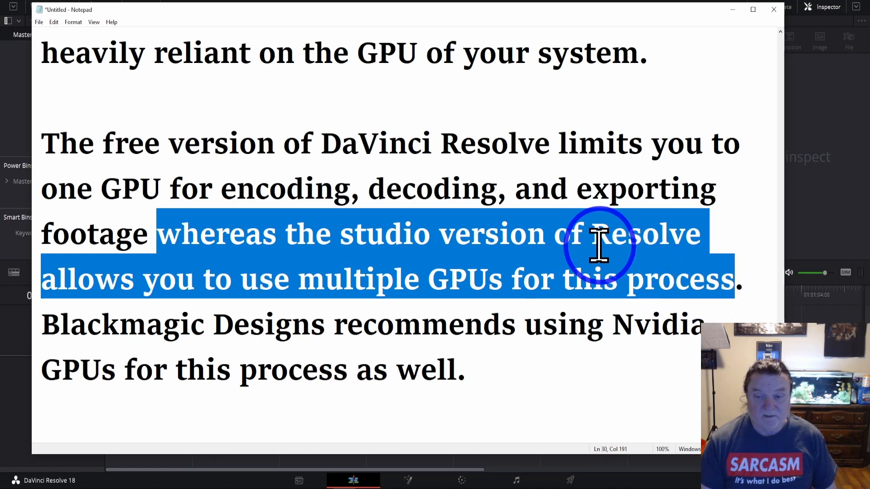
drag(52, 328, 610, 347)
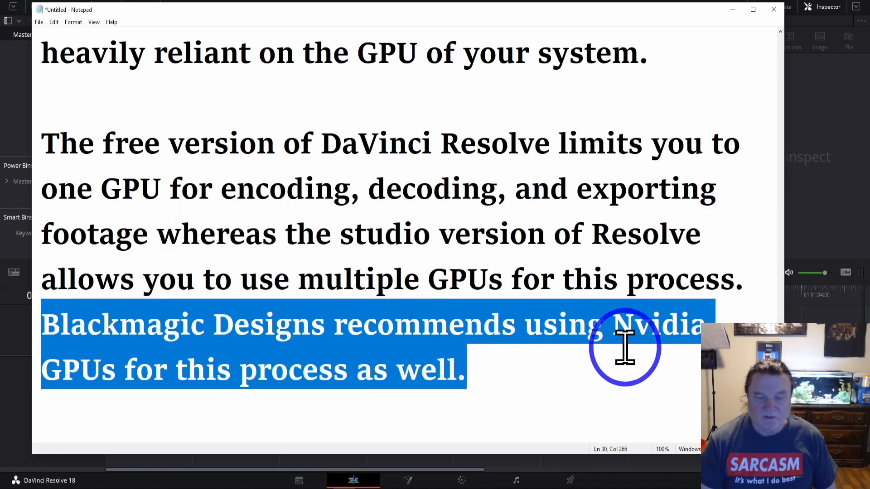
scroll(590, 220, down, 2)
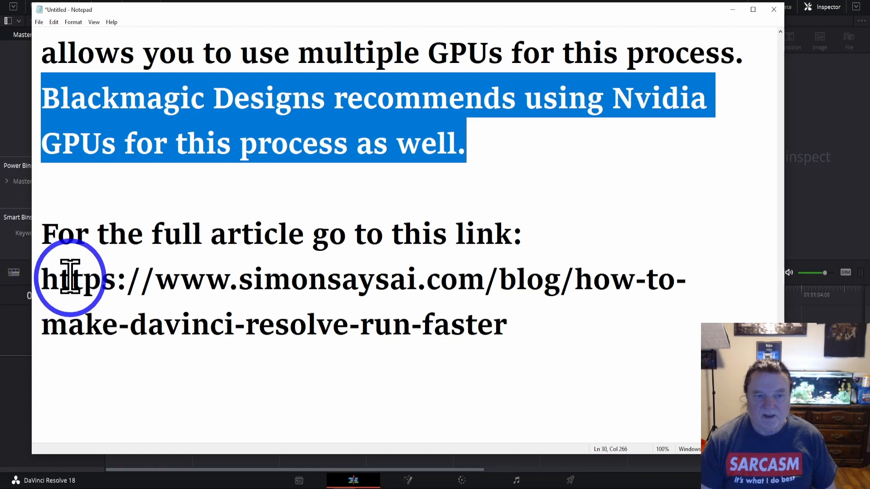
drag(489, 13, 247, 81)
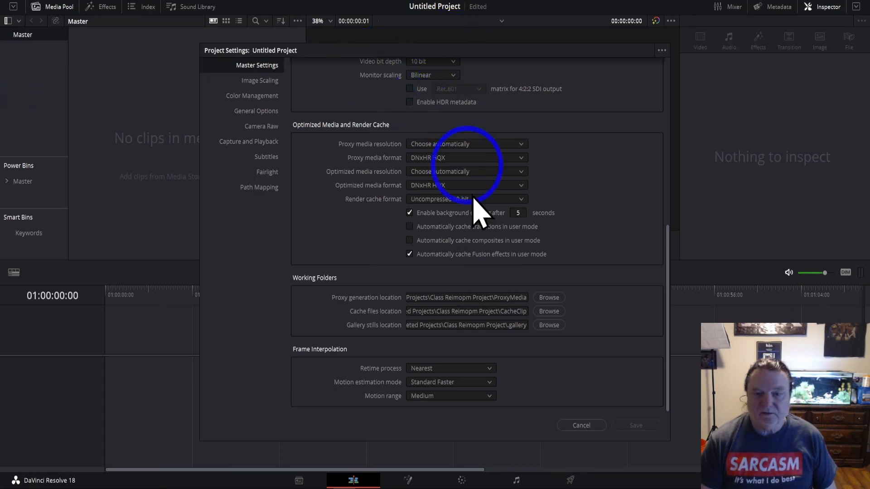
Close the project settings without saving and open the project "Object Removal with nodes color page", saving the current project as "setting changes".
click(581, 431)
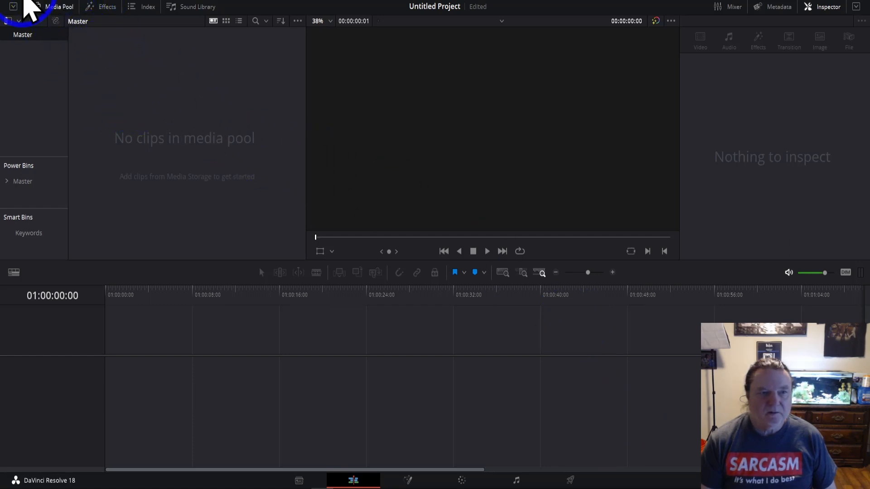
click(61, 3)
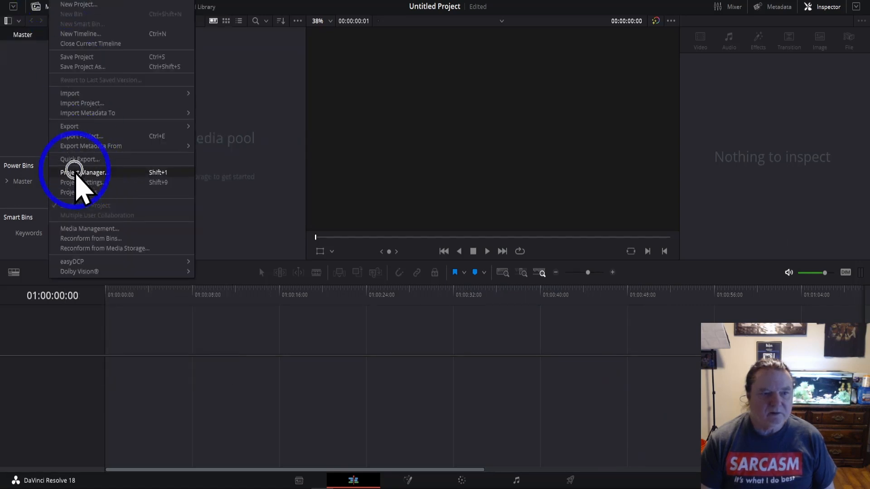
click(79, 174)
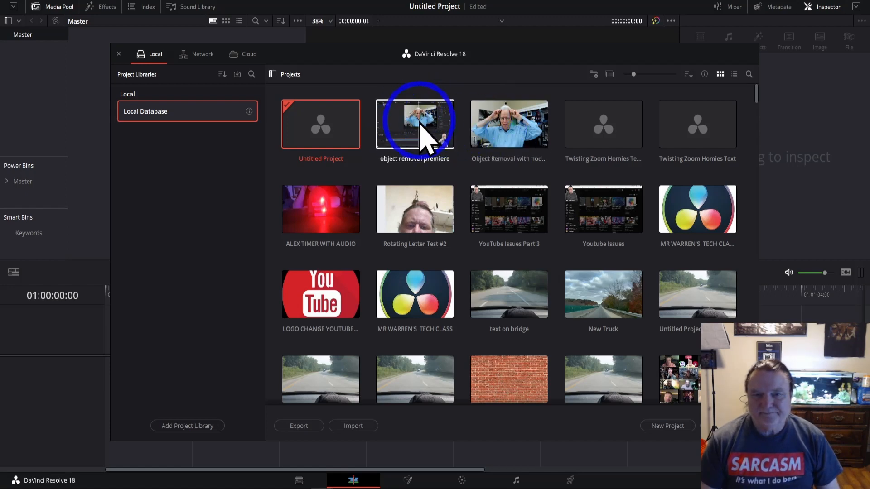
double_click(498, 131)
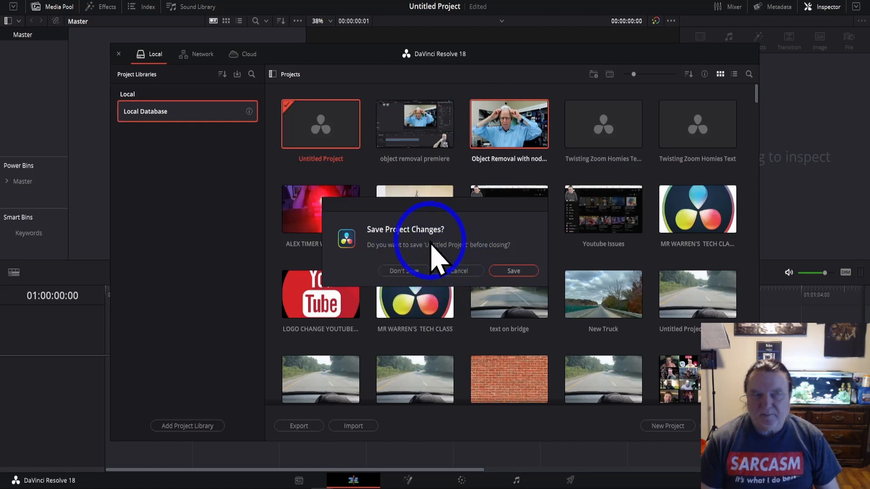
click(516, 271)
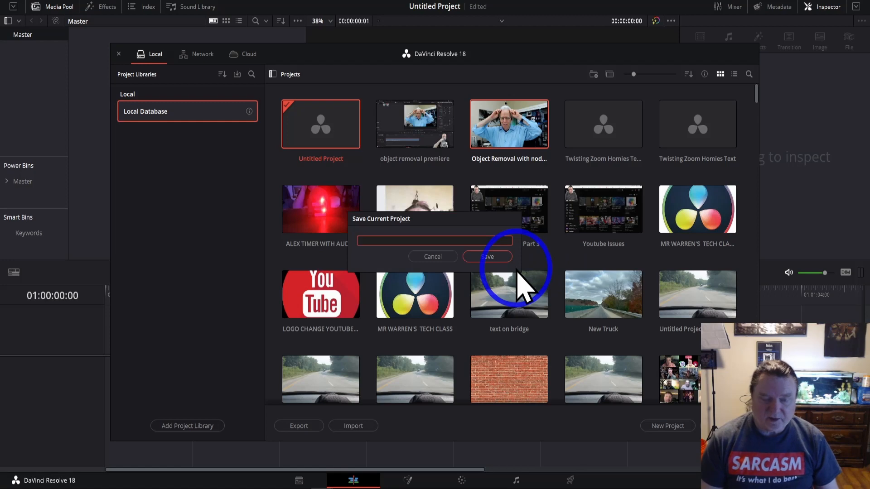
text(setting changes)
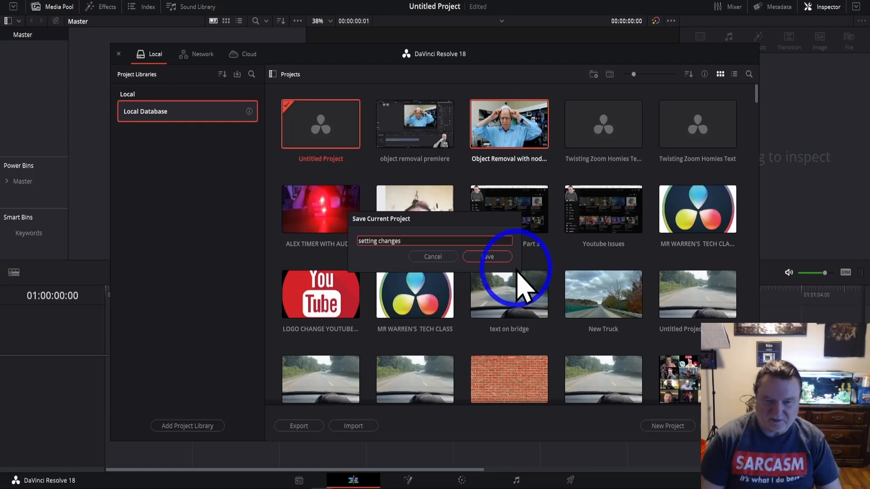
click(485, 256)
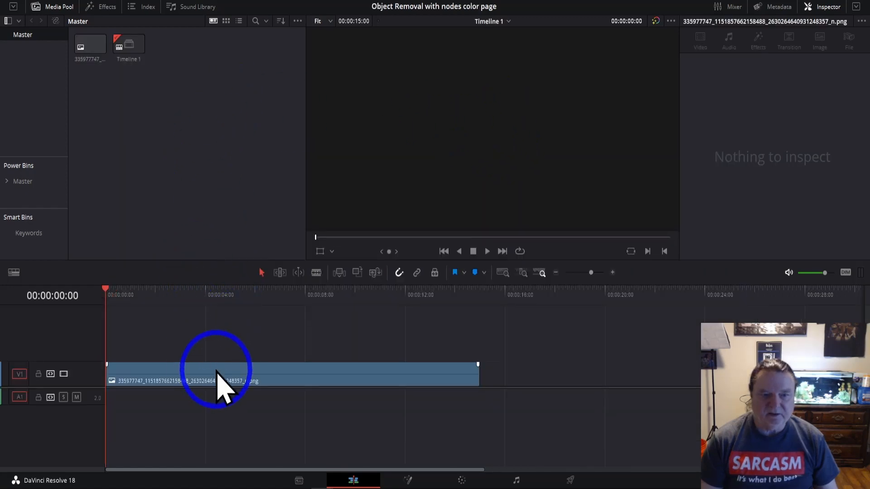
Move the timeline playhead into the image clip at about 00:00:02:11.
drag(106, 291, 167, 302)
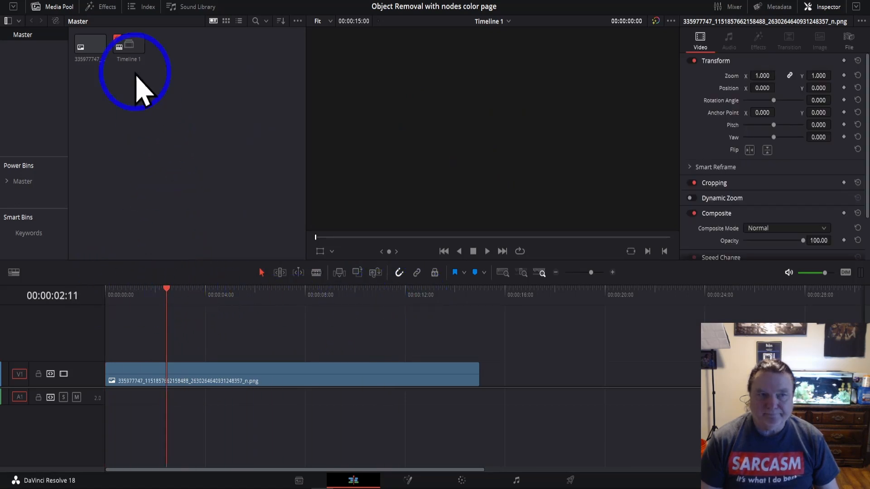
Close the project "Object Removal with nodes color page" from the Project Manager and open the Untitled Project.
click(57, 3)
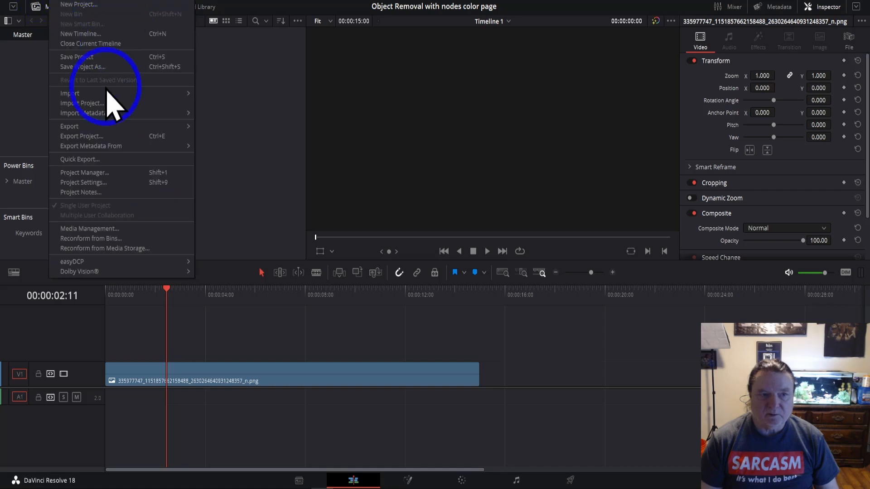
click(83, 172)
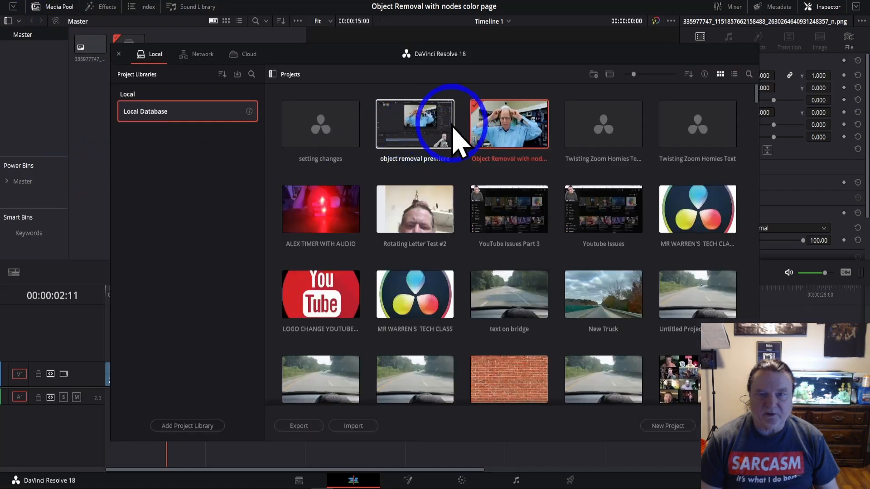
right_click(513, 129)
click(525, 140)
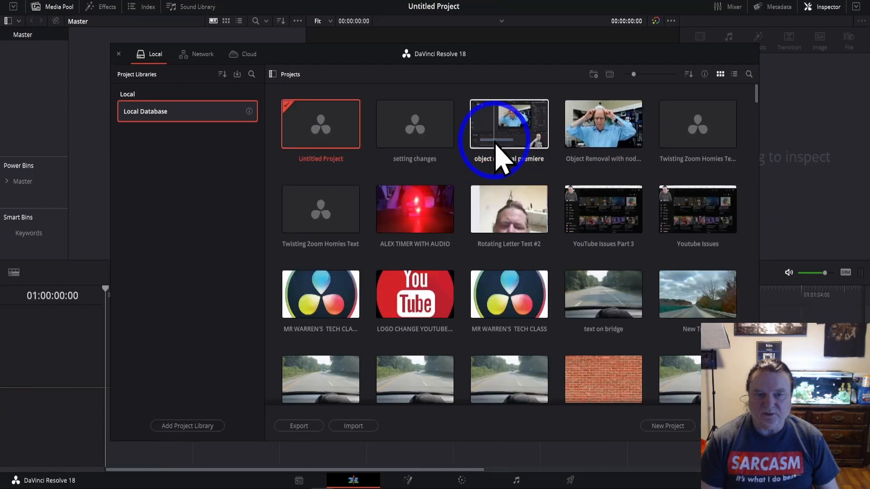
double_click(311, 132)
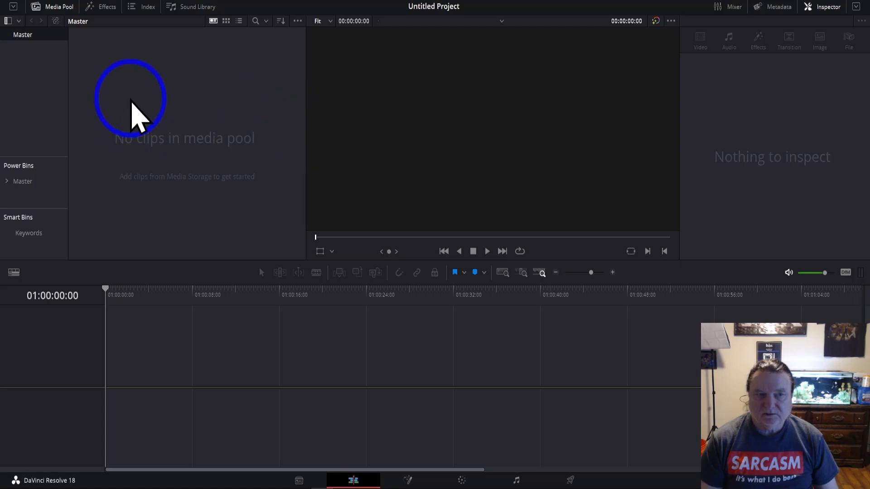
right_click(131, 98)
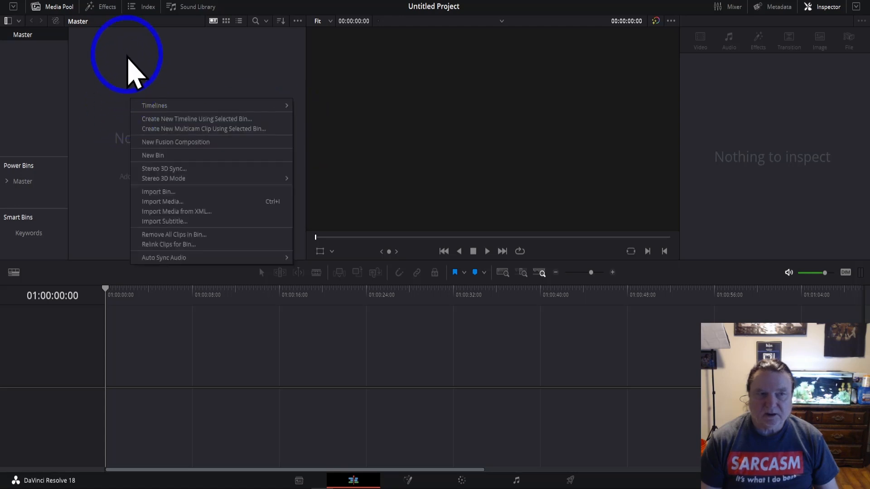
click(119, 78)
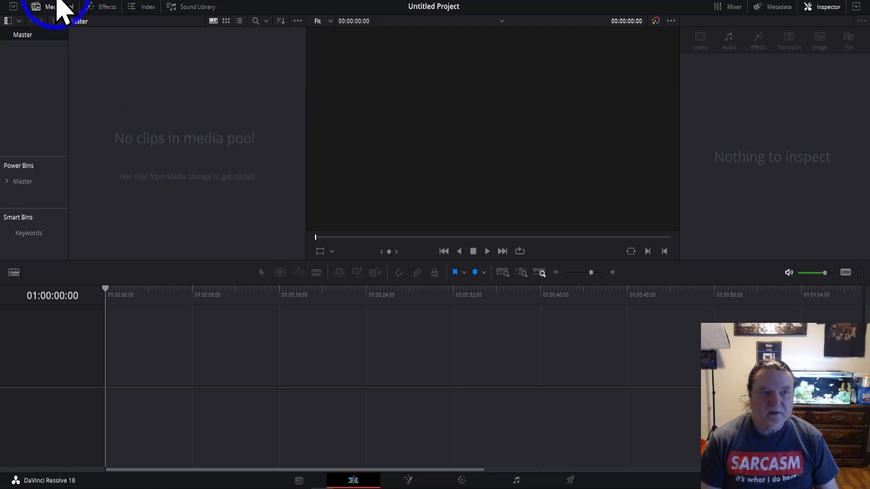
Reopen the project "Object Removal with nodes color page" and check the file location of its image clip on disk.
click(58, 8)
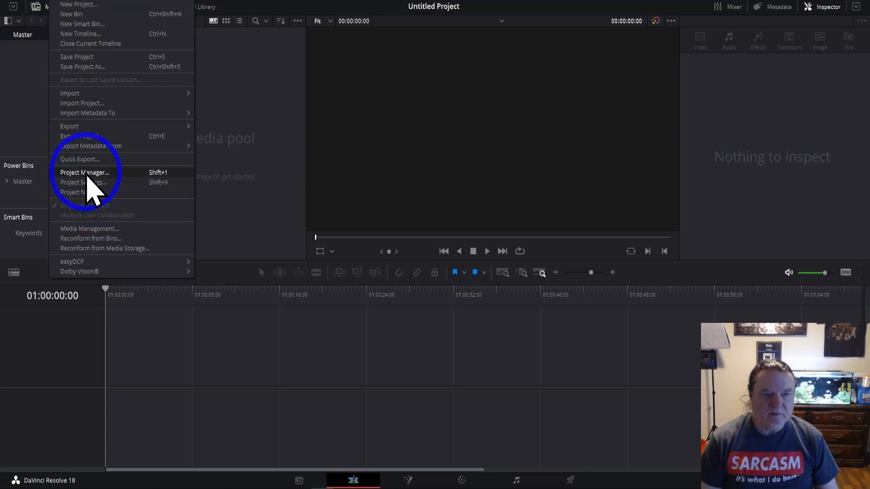
click(86, 172)
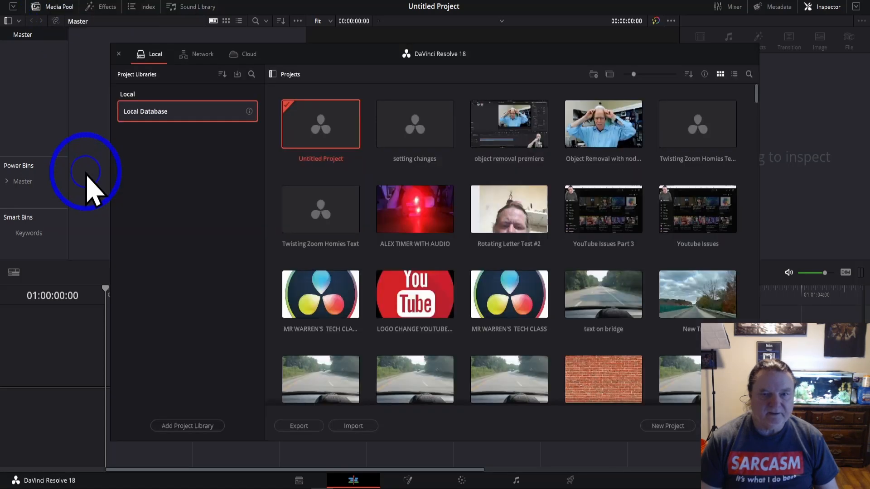
double_click(596, 148)
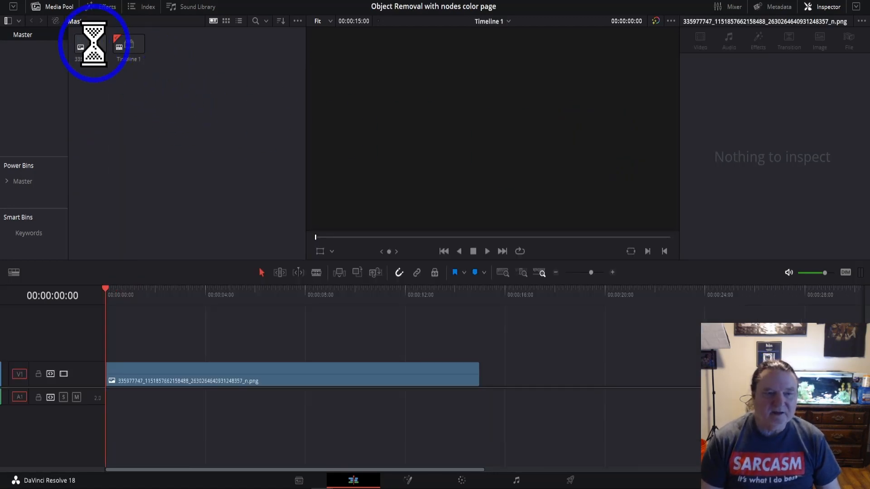
right_click(94, 44)
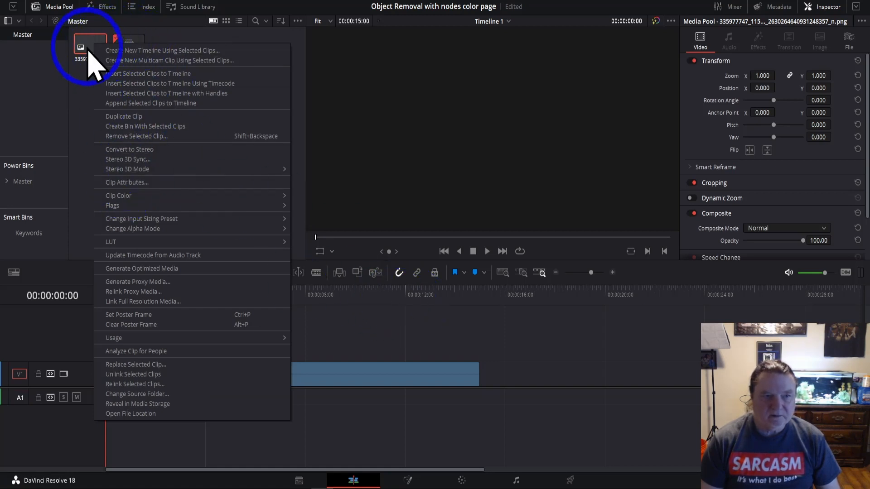
click(133, 414)
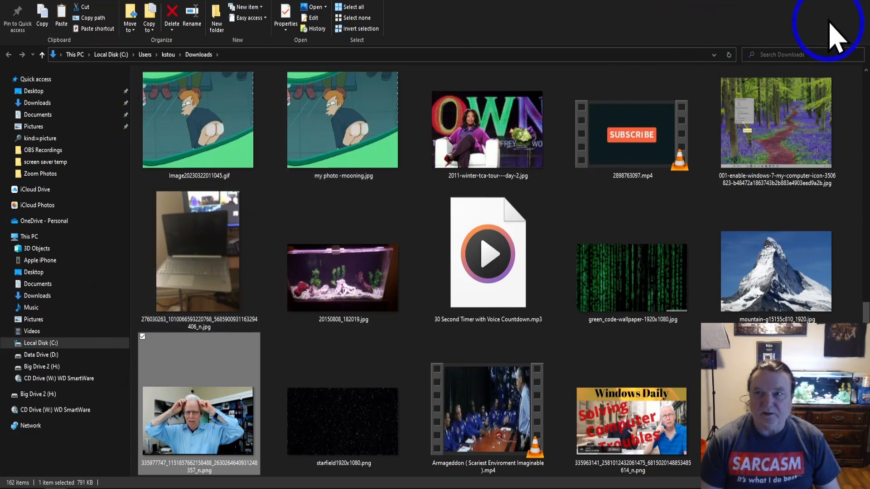
click(860, 5)
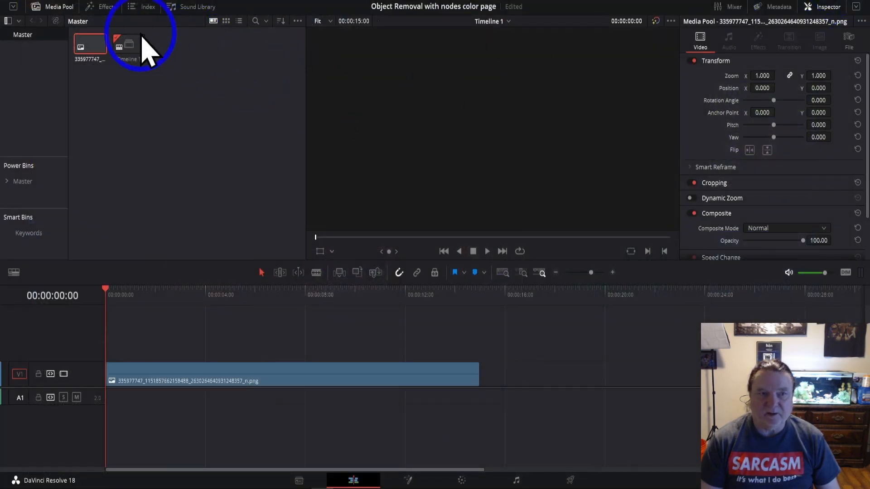
Close "Object Removal with nodes color page" in the Project Manager and switch to the empty Untitled Project.
click(56, 3)
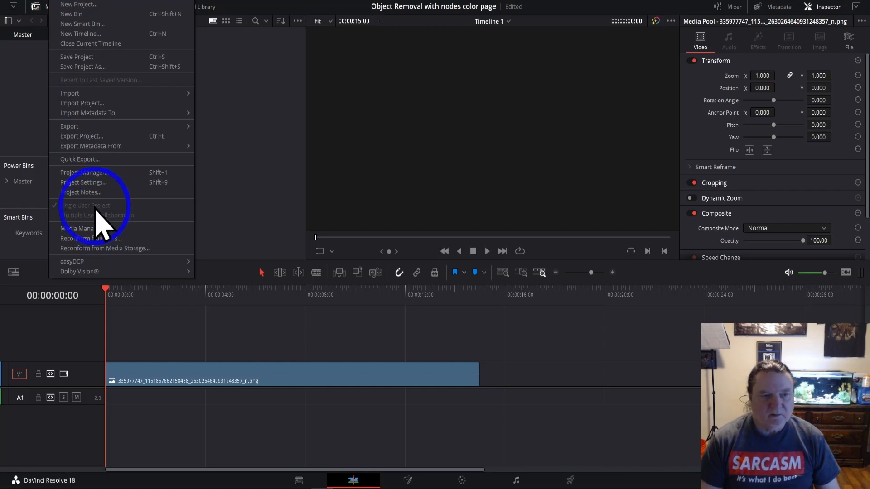
click(84, 174)
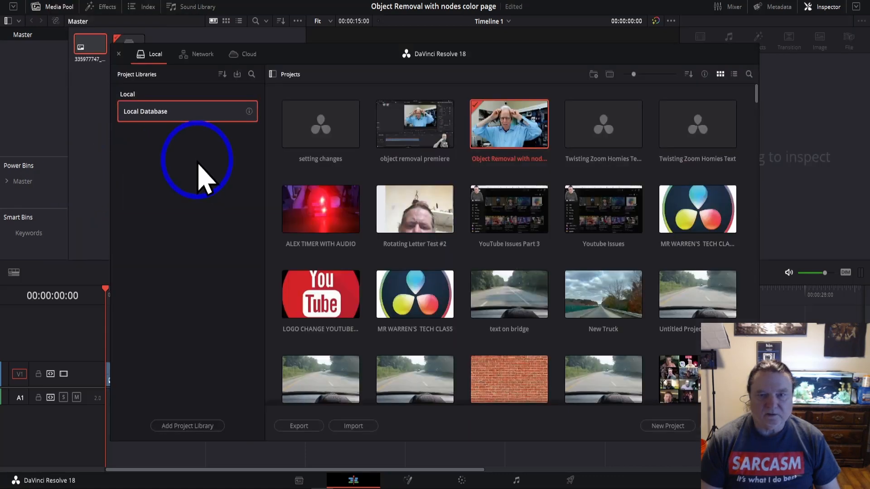
right_click(491, 129)
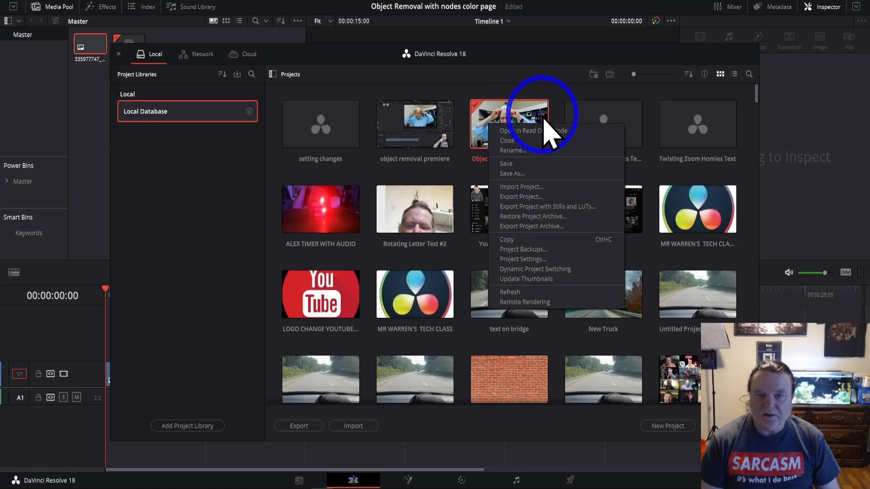
click(508, 141)
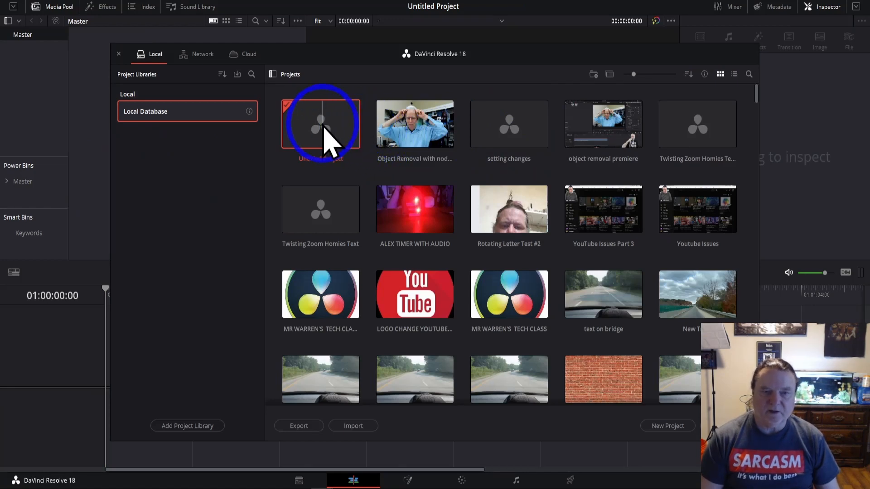
double_click(330, 139)
right_click(165, 97)
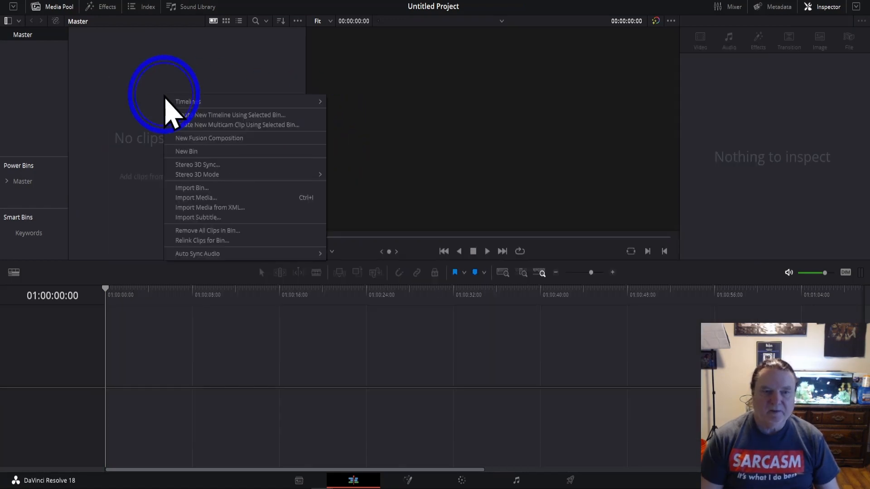
click(188, 198)
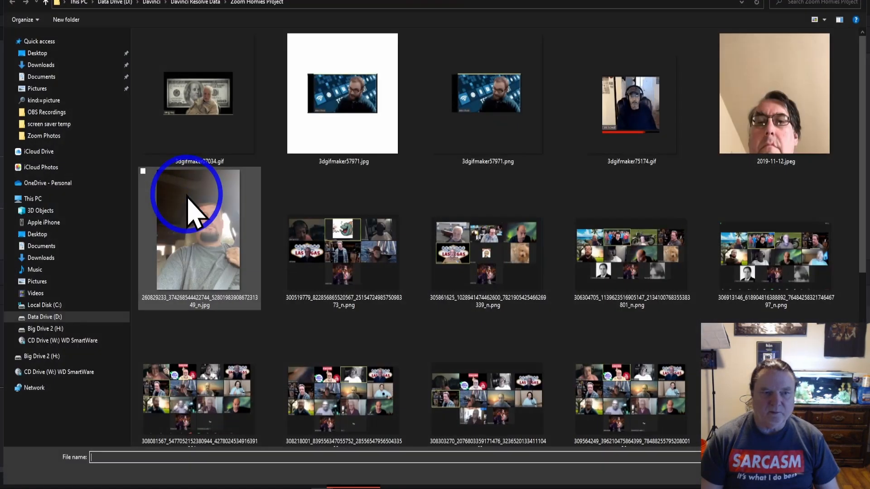
click(35, 65)
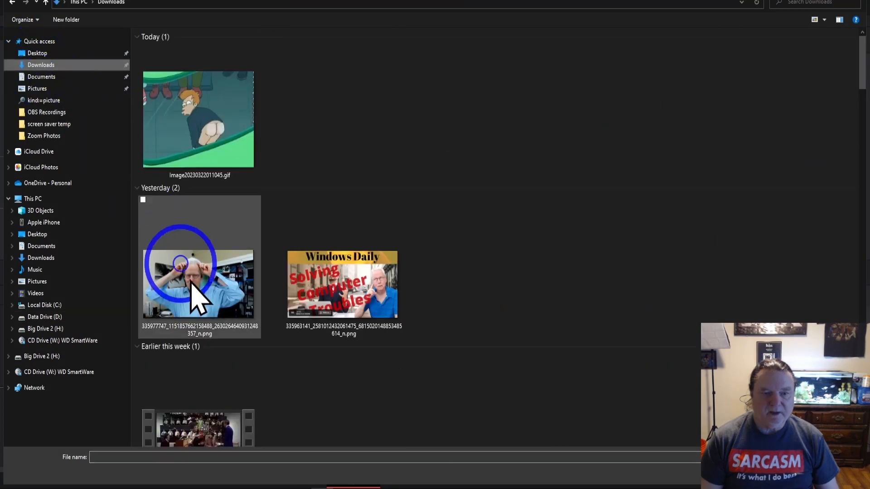
click(194, 309)
key(Return)
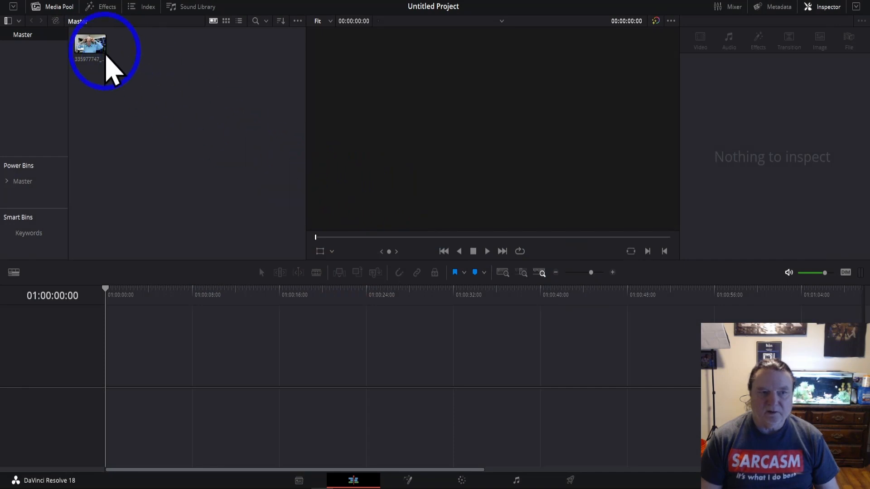
drag(89, 42, 140, 386)
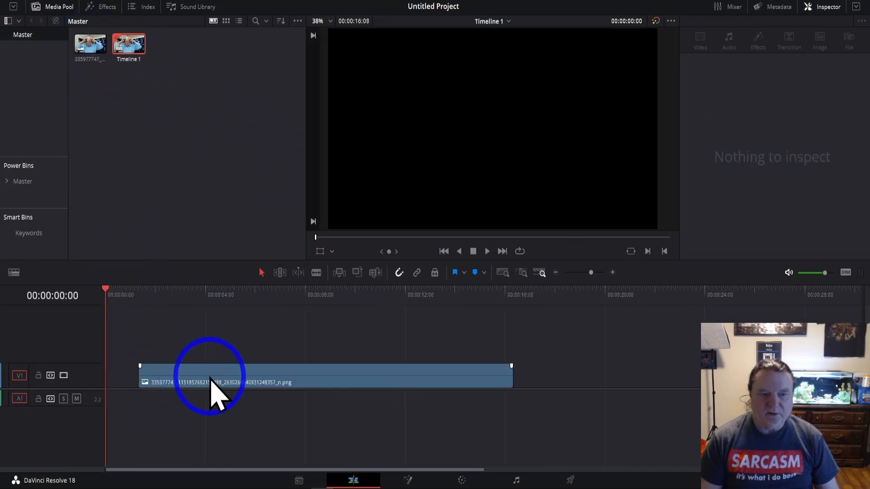
drag(208, 388, 149, 388)
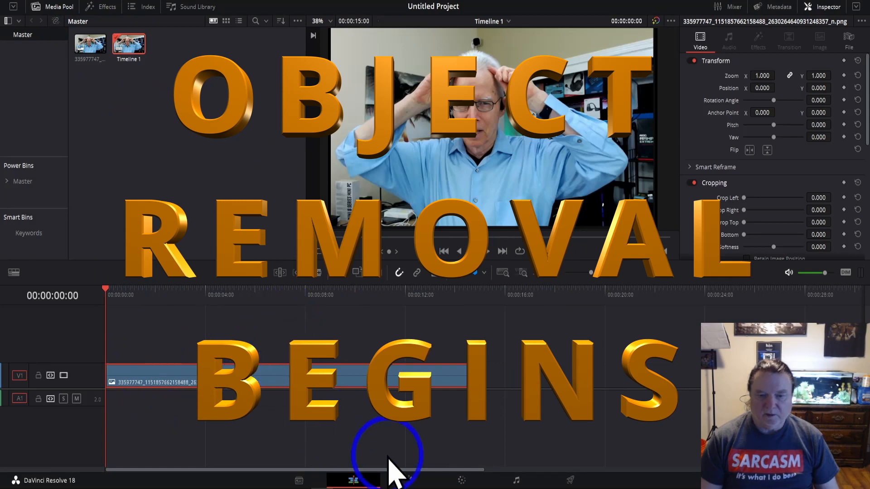
On the Color page, move node 01 to the upper left of the node graph and add a serial node directly beneath it.
click(460, 482)
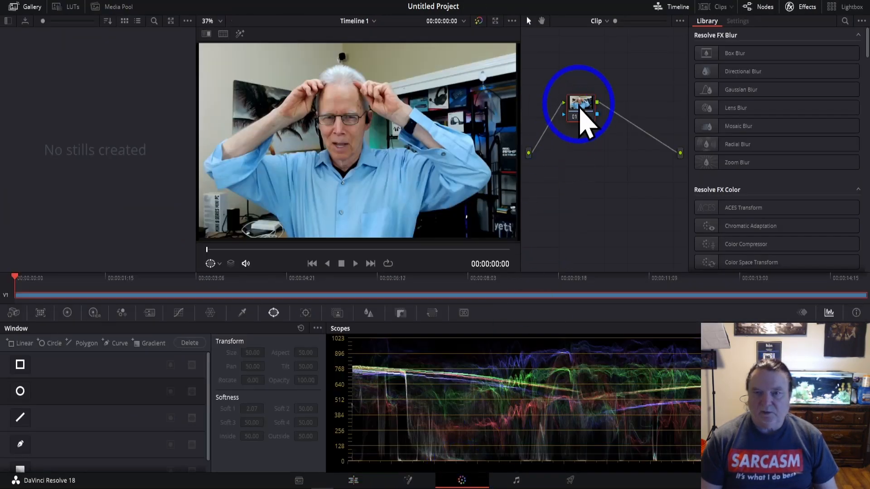
drag(580, 113, 549, 53)
right_click(549, 54)
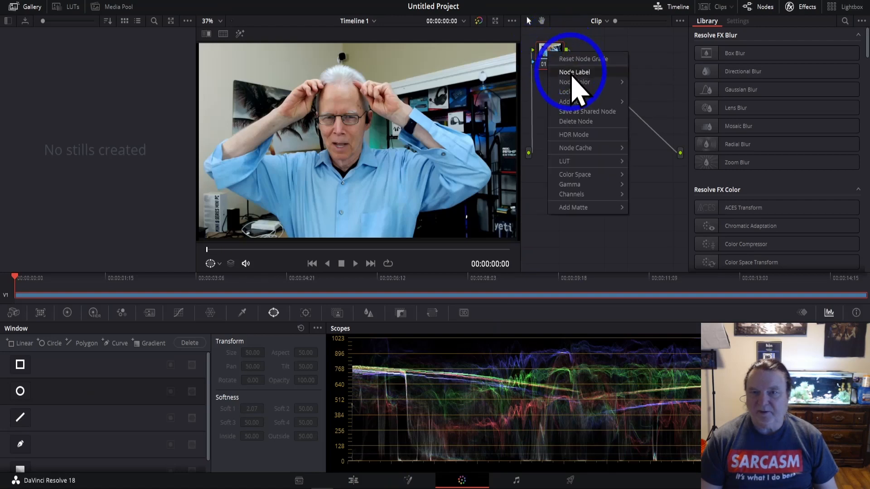
mouse_move(582, 105)
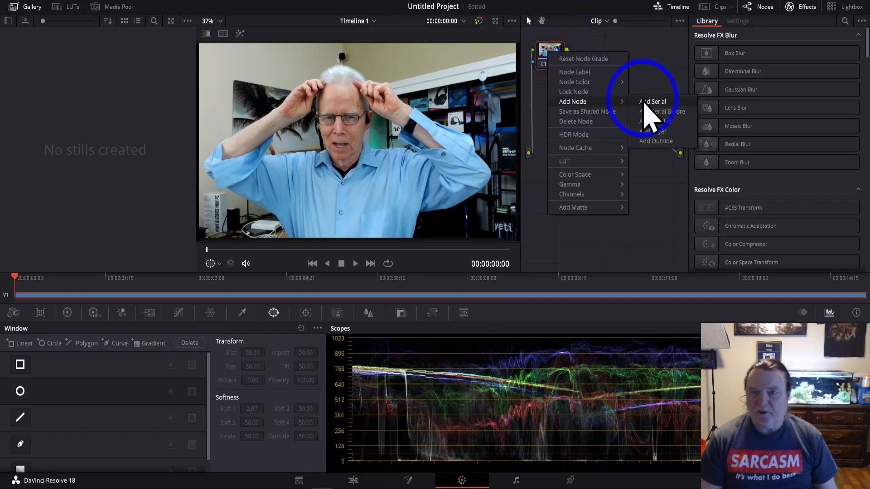
click(646, 102)
drag(593, 58, 560, 102)
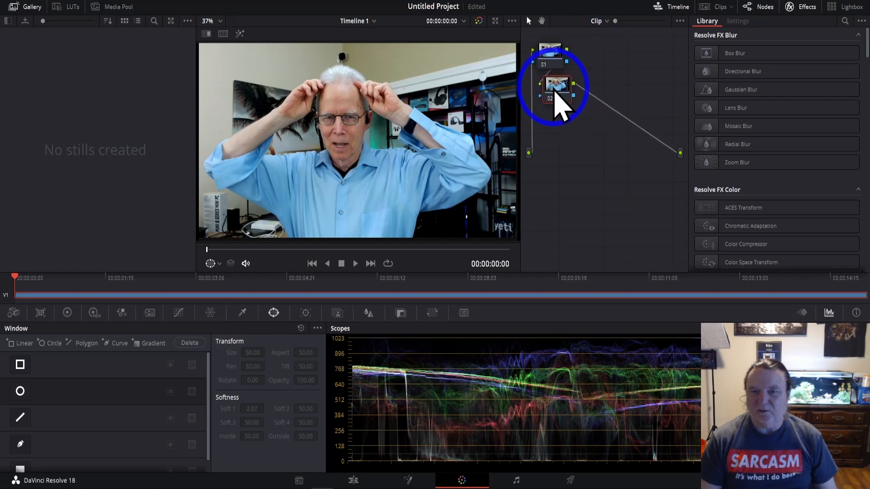
Add three more serial nodes after node 02, stacking each one below the previous node to make a column of five.
right_click(560, 105)
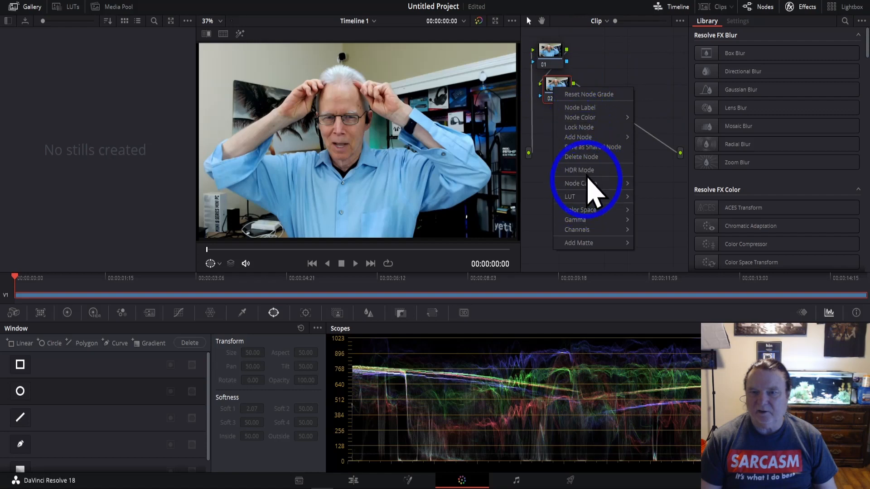
mouse_move(589, 137)
click(655, 150)
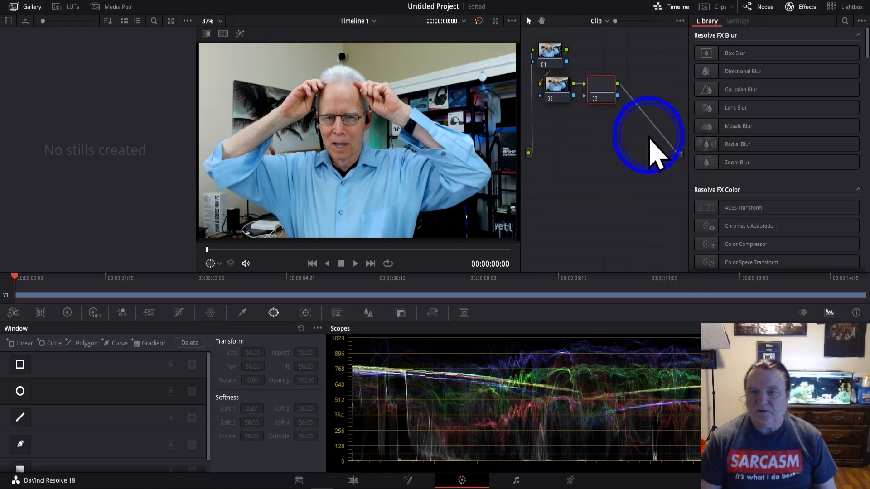
drag(606, 95, 562, 135)
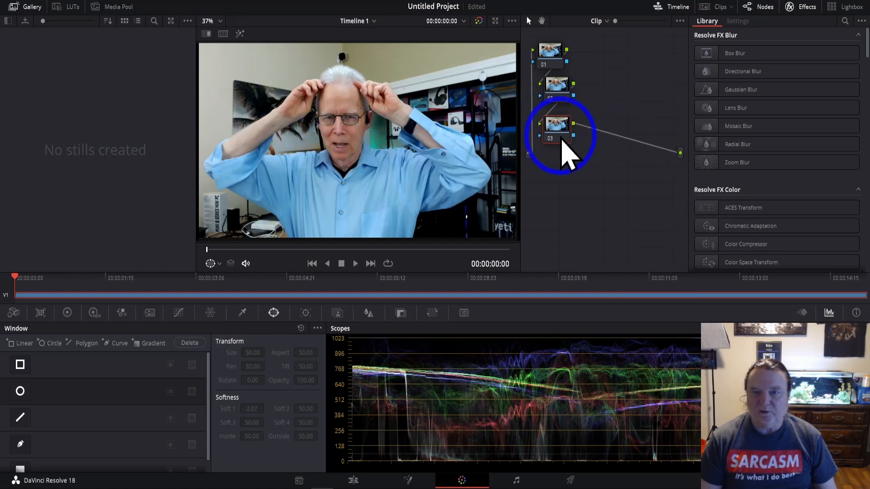
right_click(558, 136)
mouse_move(593, 187)
click(662, 181)
drag(604, 125, 561, 169)
right_click(562, 169)
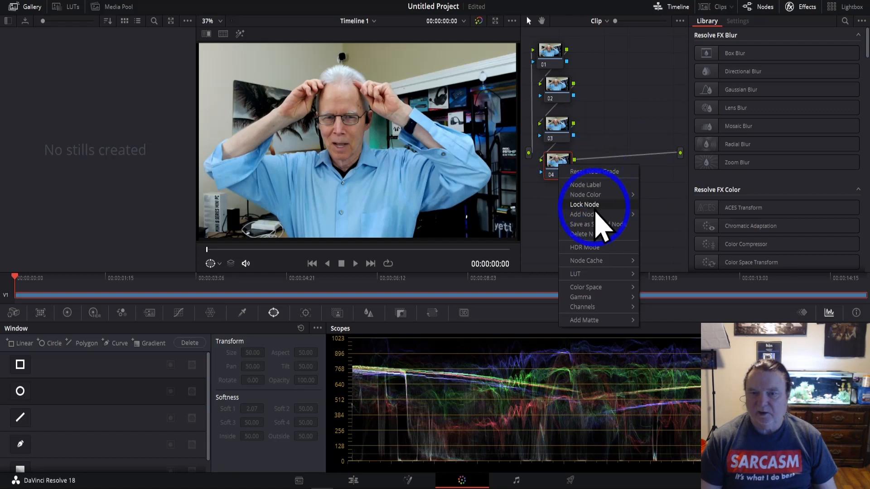
mouse_move(597, 217)
click(659, 227)
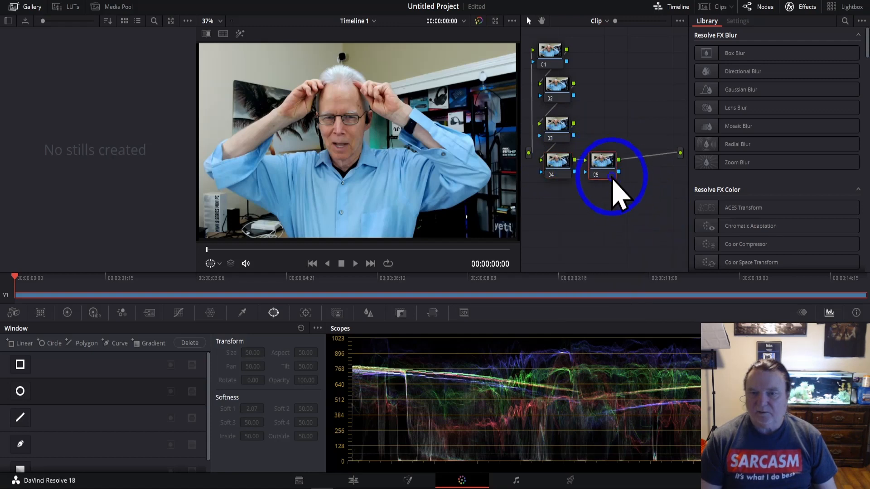
drag(601, 166, 561, 207)
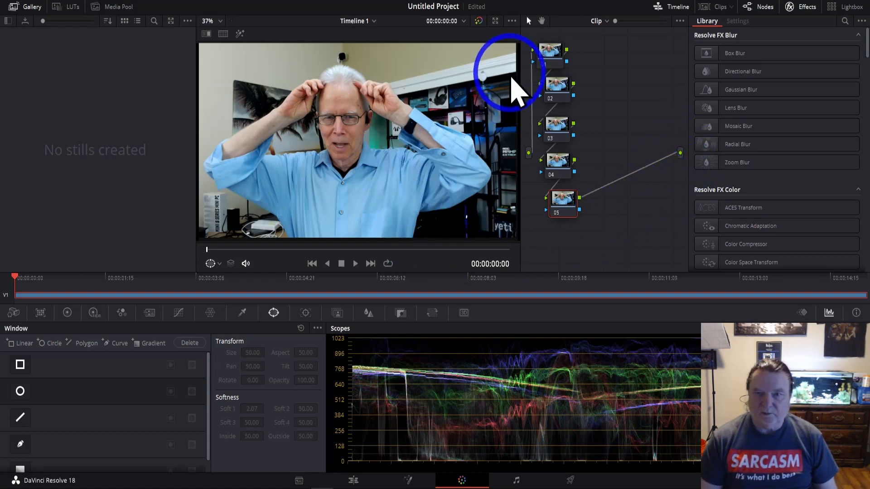
Select node 01 and search the effects library for "obje".
click(552, 54)
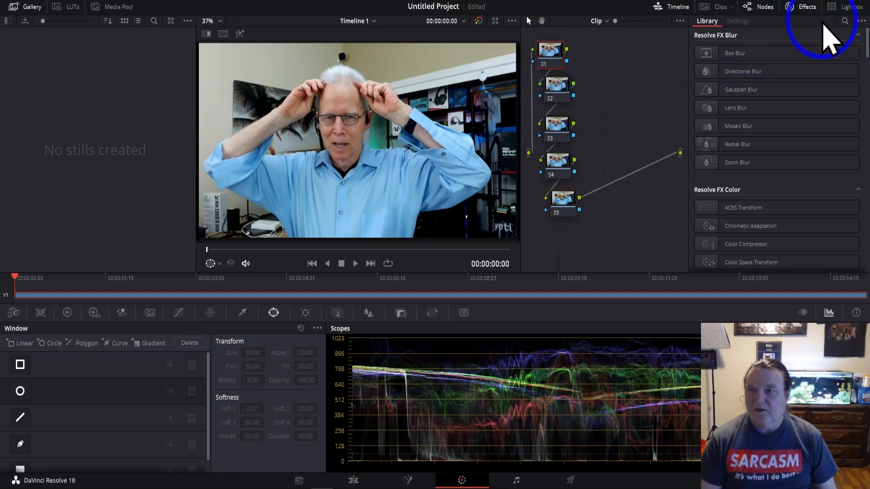
click(844, 20)
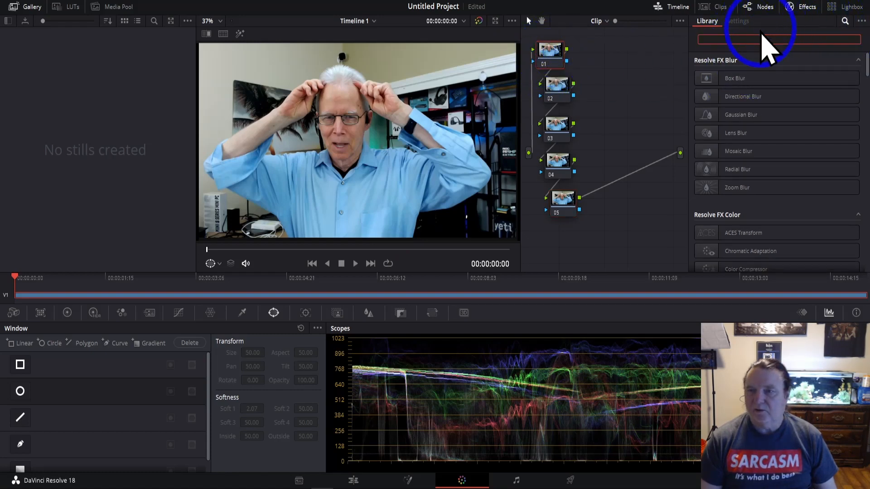
text(obje)
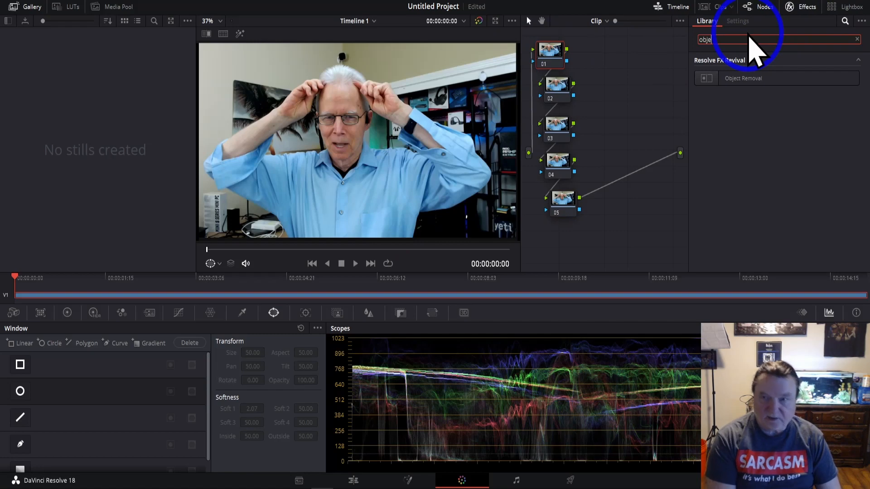
click(746, 82)
drag(746, 82, 625, 76)
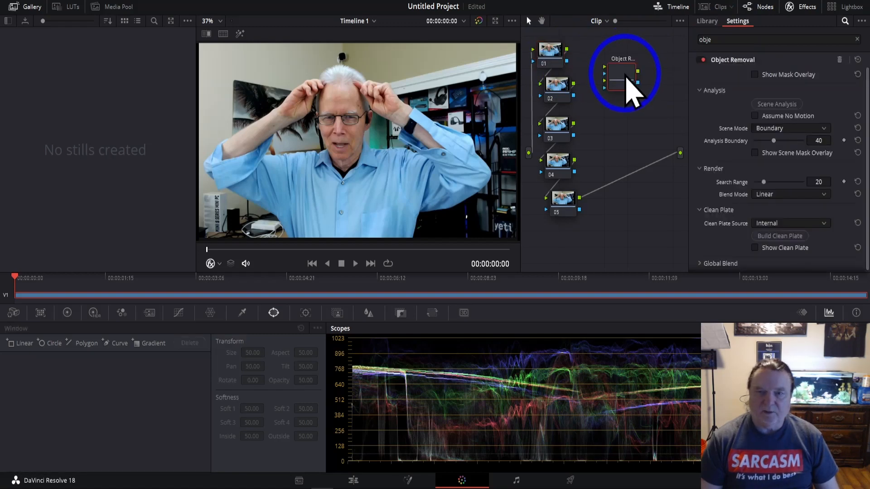
mouse_move(625, 77)
mouse_down()
mouse_move(551, 56)
mouse_move(622, 68)
mouse_up()
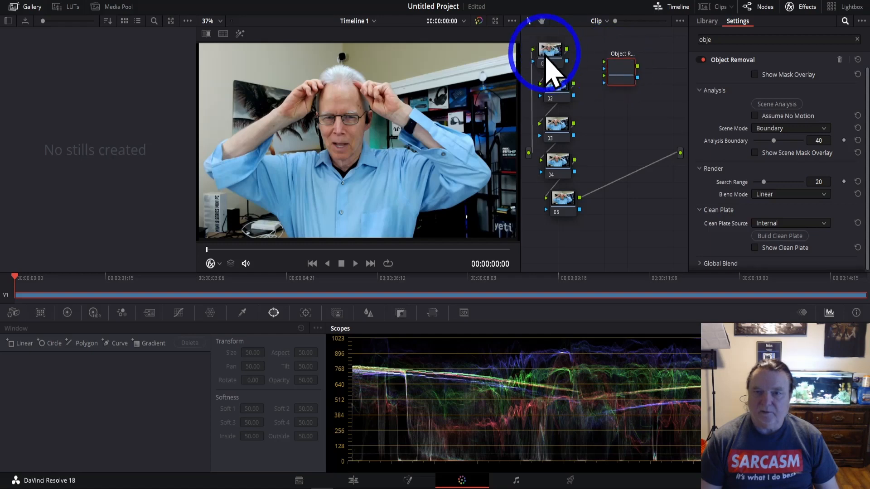
click(549, 54)
click(623, 72)
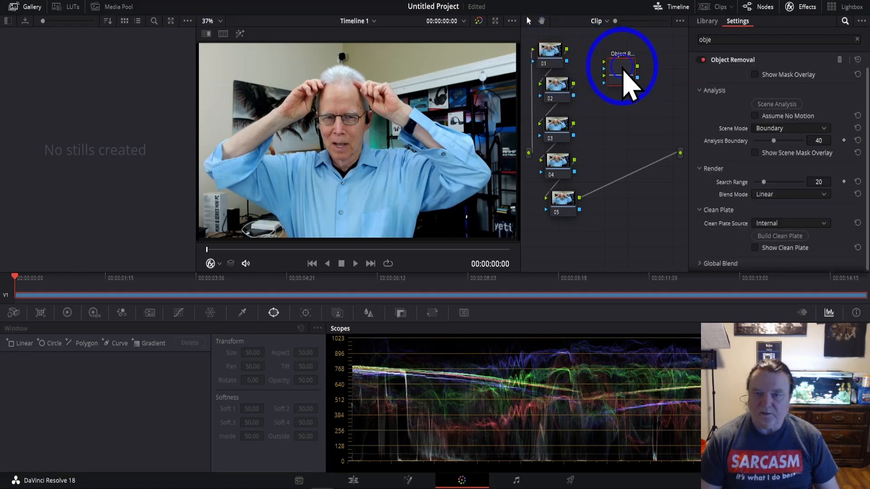
key(Delete)
Apply the Object Removal effect directly to node 01.
click(560, 56)
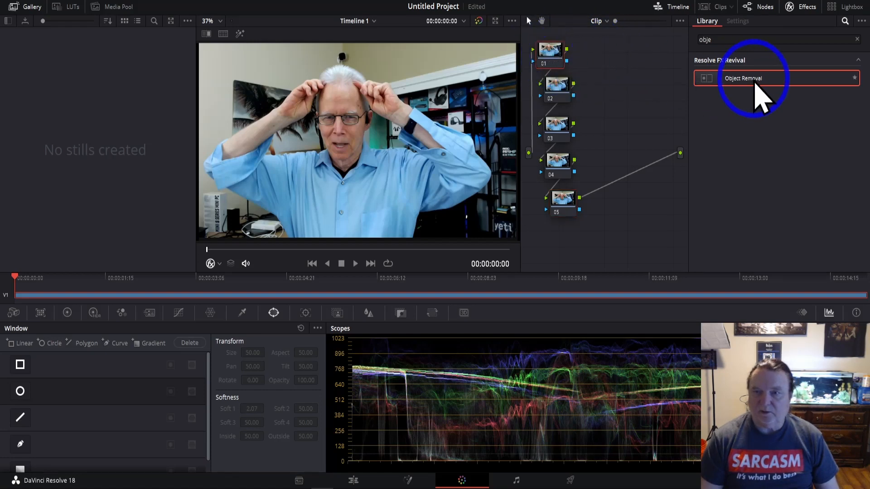
drag(749, 81, 558, 57)
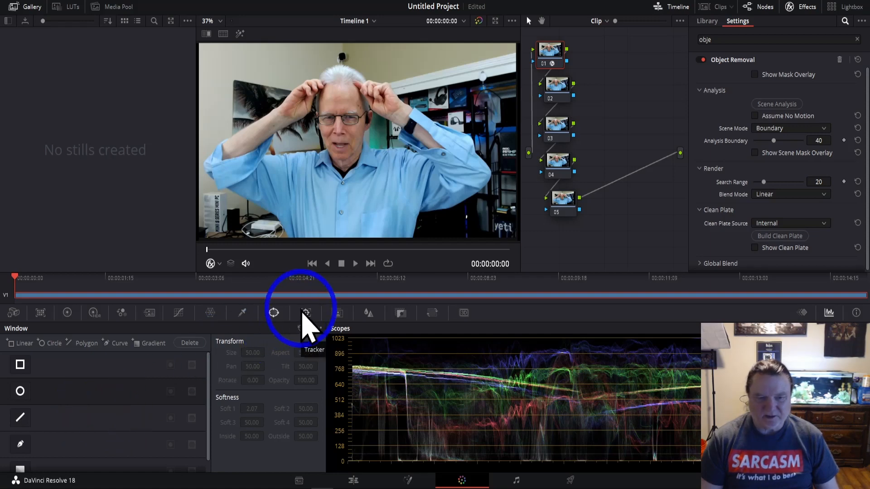
Create an object Magic Mask on node 01 with strokes over the palm picture and upper shelves, and track it in both directions.
click(335, 313)
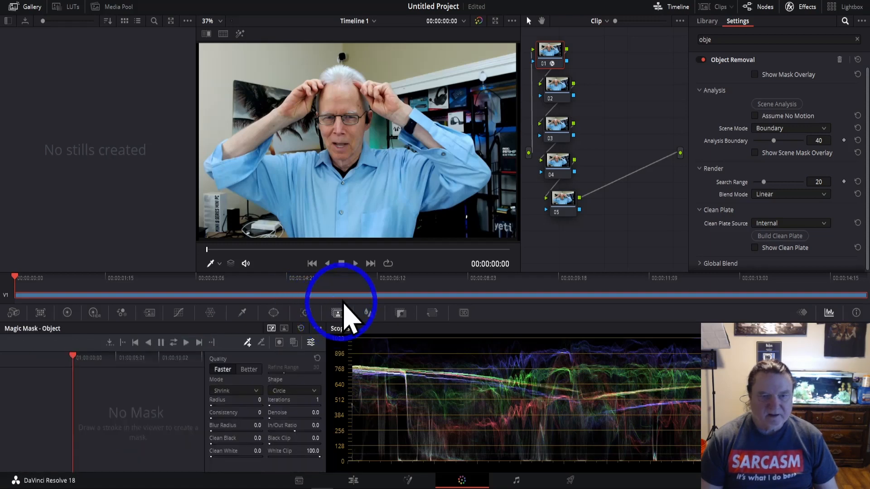
mouse_move(261, 94)
mouse_down()
mouse_move(236, 117)
mouse_move(259, 110)
mouse_move(265, 97)
mouse_move(245, 86)
mouse_up()
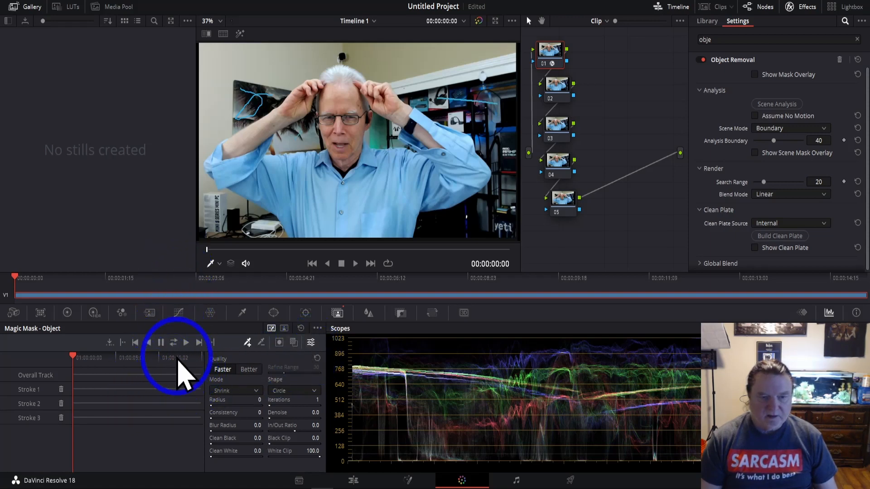
click(172, 345)
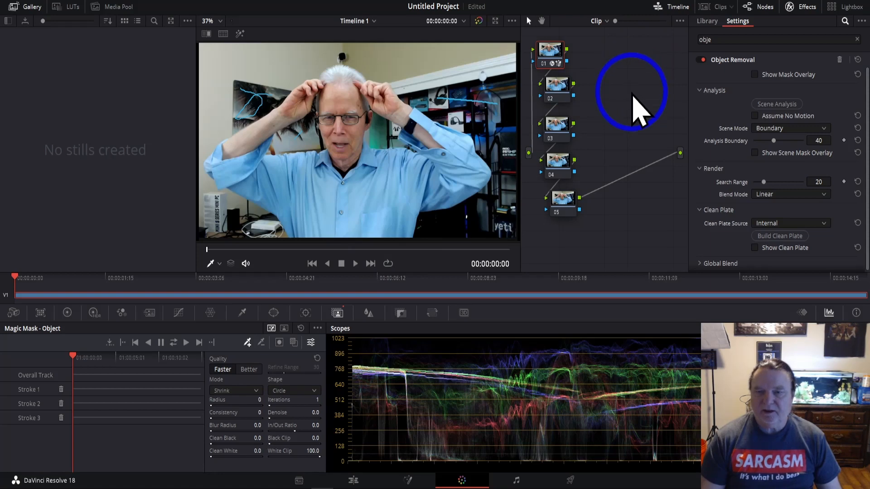
Add an alpha output to the node graph and connect node 05's key output to it.
right_click(612, 227)
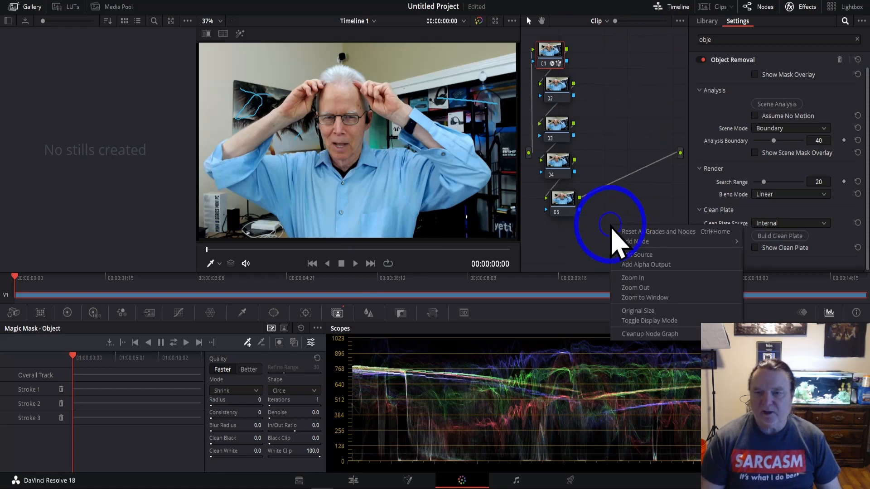
mouse_move(637, 243)
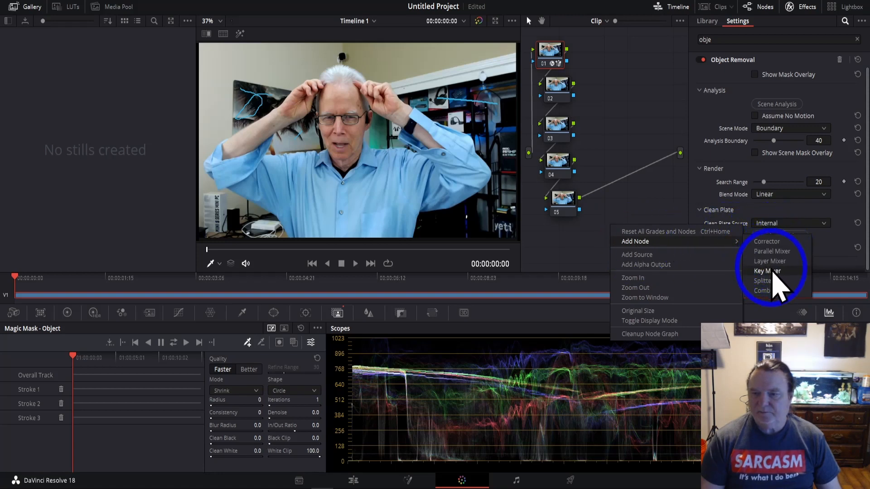
click(663, 212)
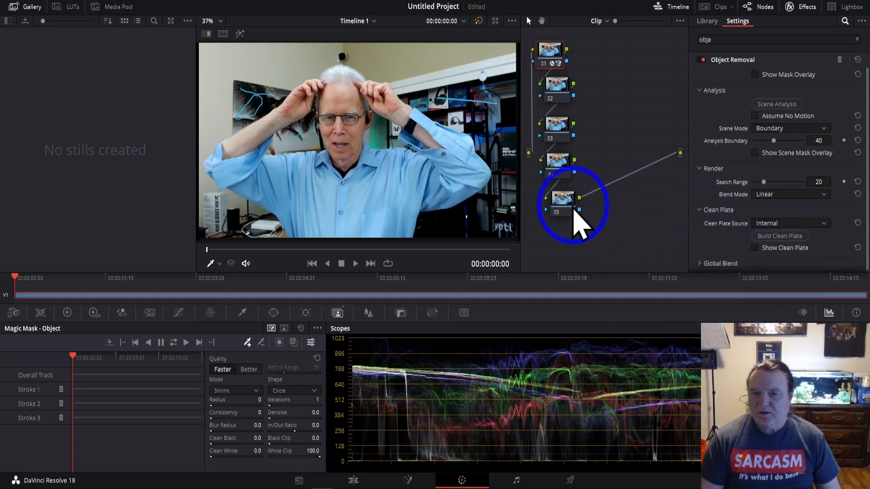
right_click(612, 213)
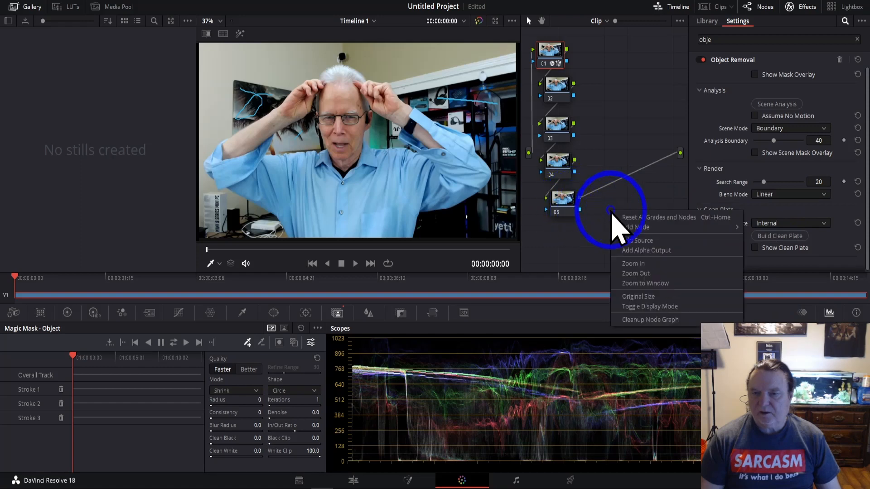
mouse_move(632, 228)
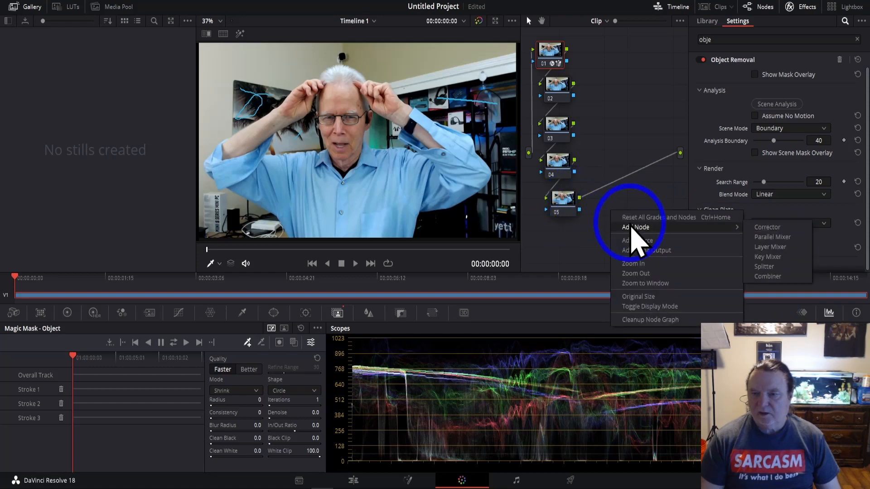
right_click(634, 57)
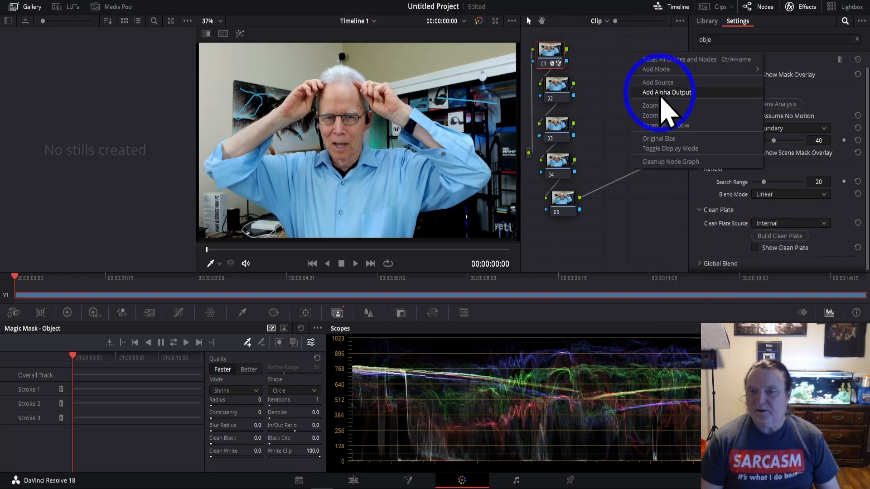
mouse_move(654, 69)
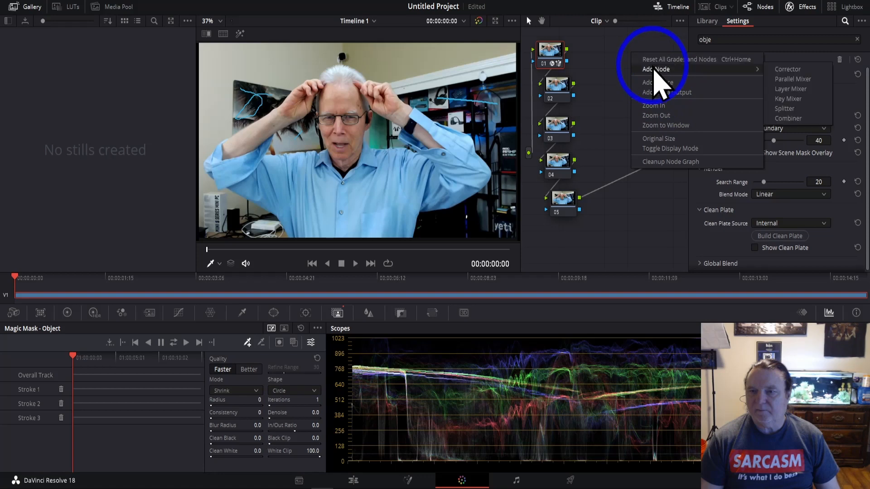
click(659, 93)
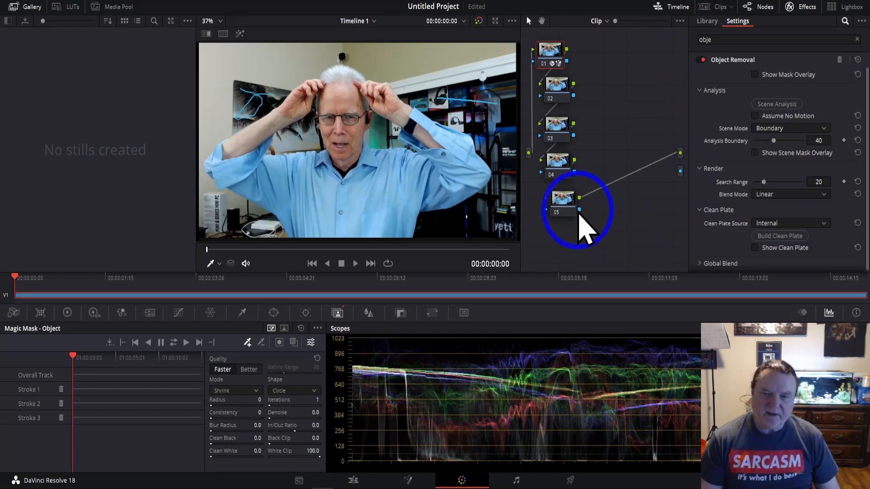
drag(579, 210, 680, 172)
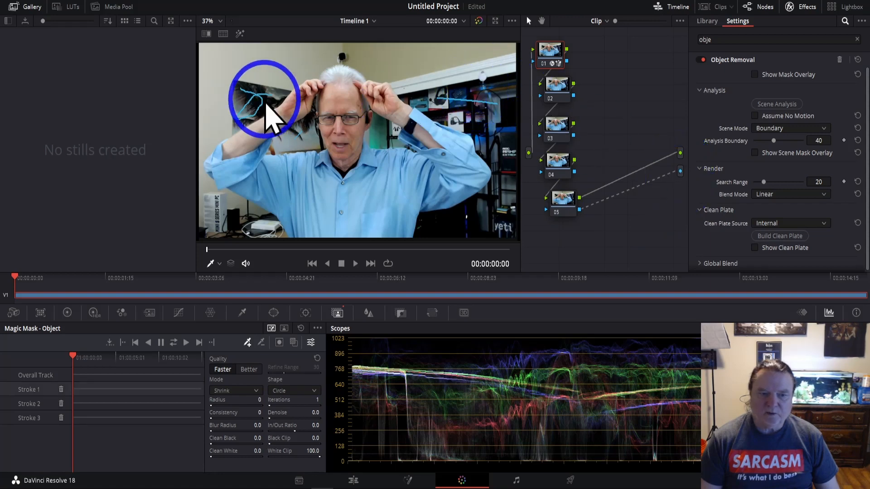
With the mask overlay shown, extend the Magic Mask over the lower shelves and the area beside the man's neck, and track it both ways.
click(280, 344)
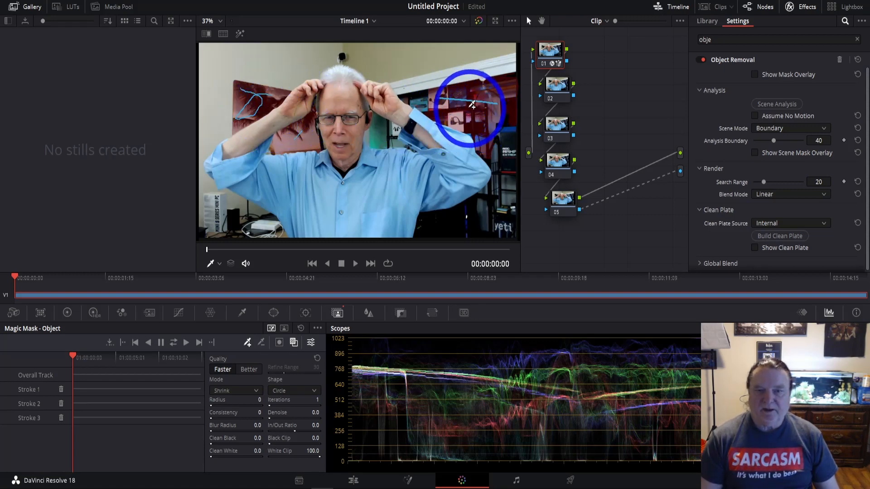
mouse_move(504, 176)
mouse_down()
mouse_move(489, 215)
mouse_move(431, 230)
mouse_up()
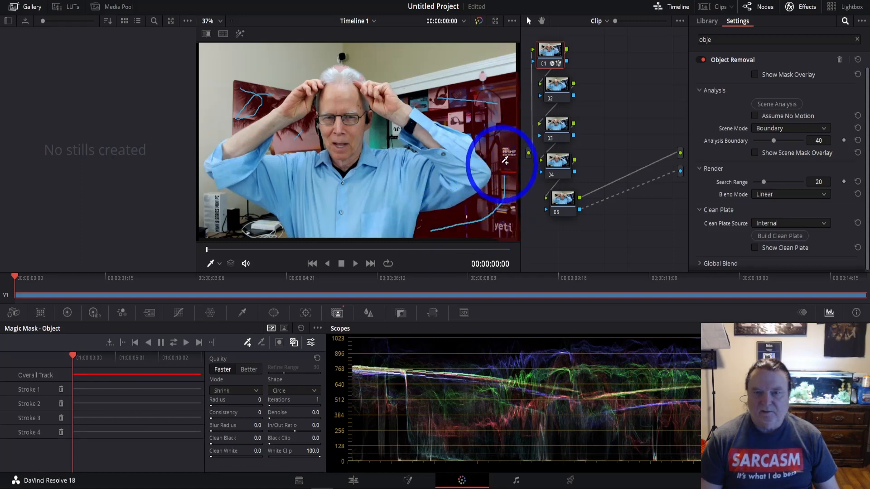
mouse_move(375, 123)
mouse_down()
mouse_move(399, 142)
mouse_move(375, 143)
mouse_up()
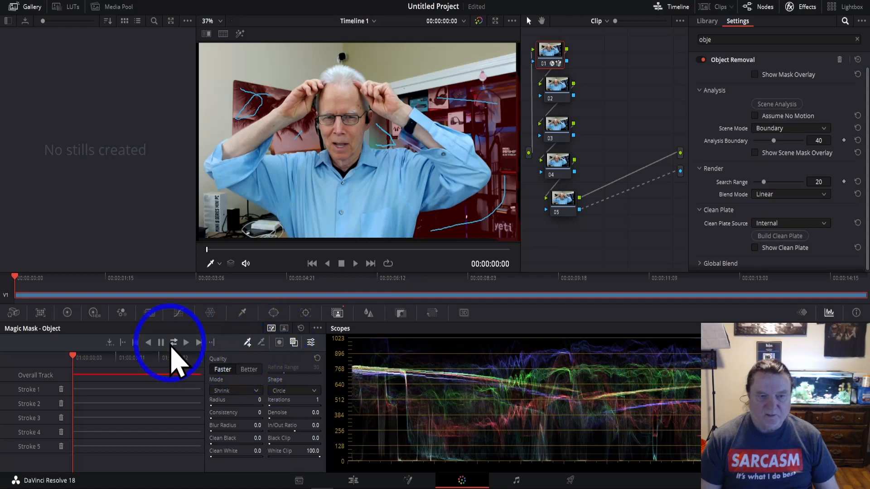
click(174, 343)
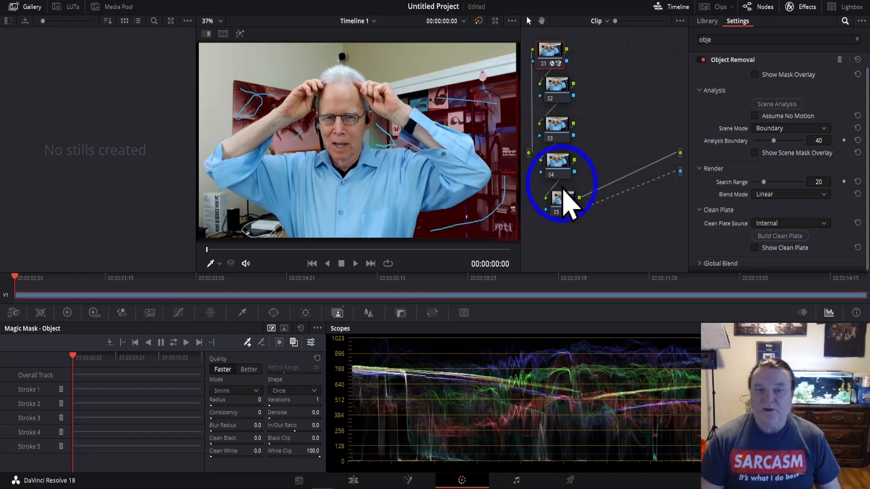
Replace node 05's alpha output connection with one from node 01's key output, and check the result on the Edit page.
double_click(666, 177)
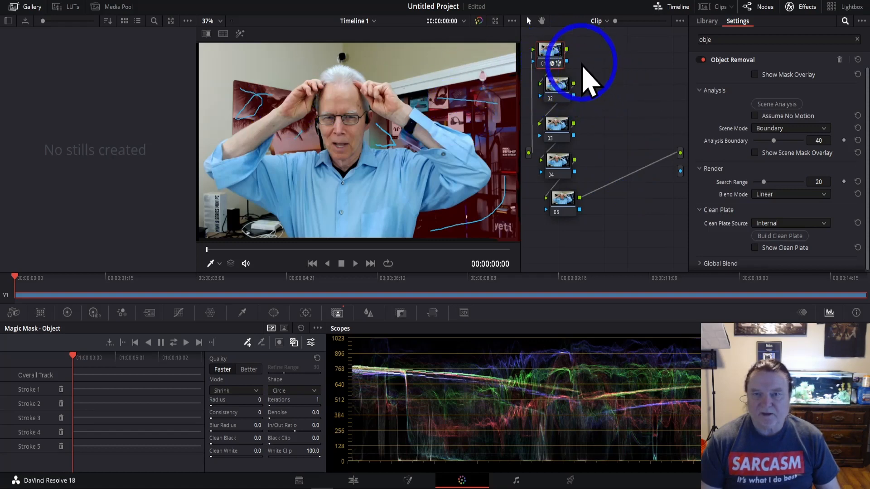
drag(567, 61, 680, 172)
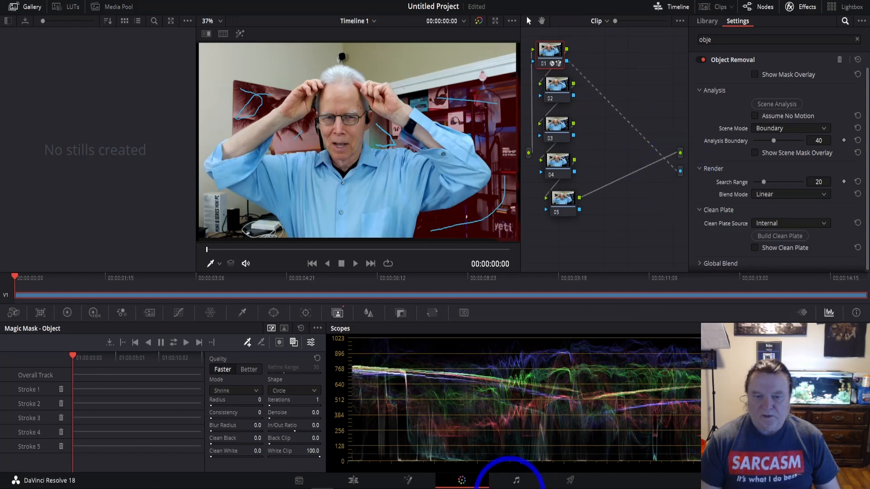
click(353, 481)
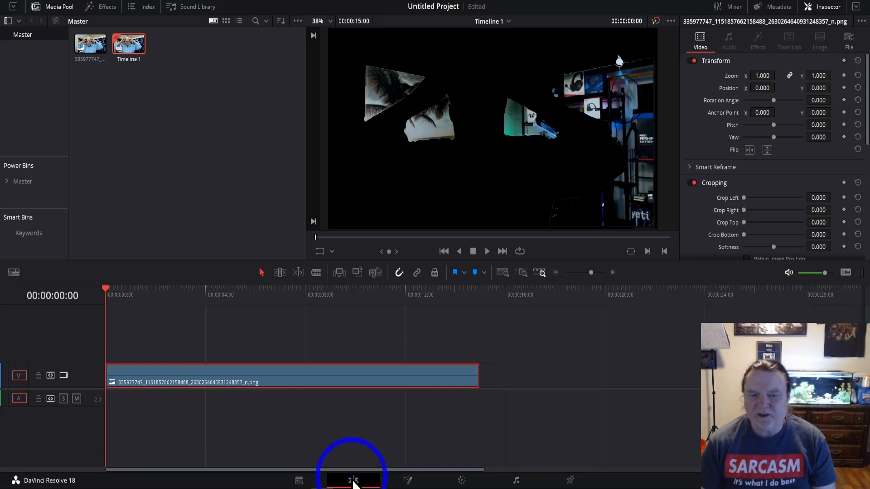
click(462, 481)
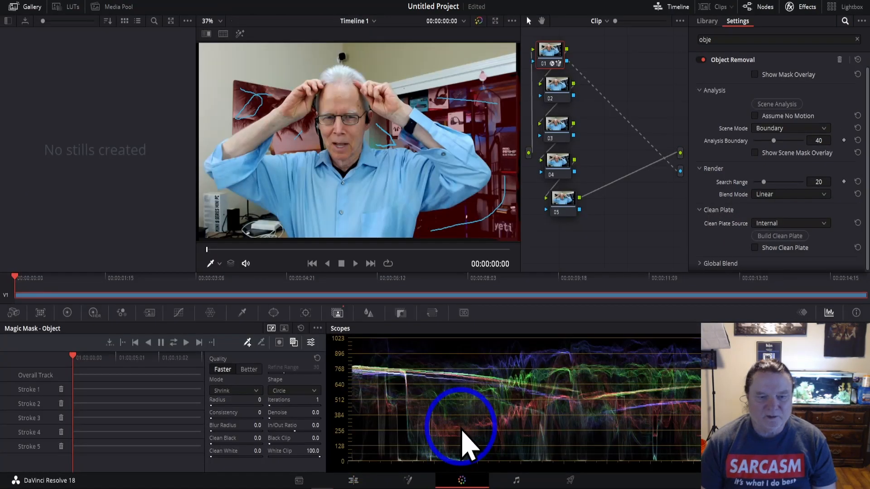
Invert the Magic Mask on node 01 and check the cutout on the Edit page.
click(279, 343)
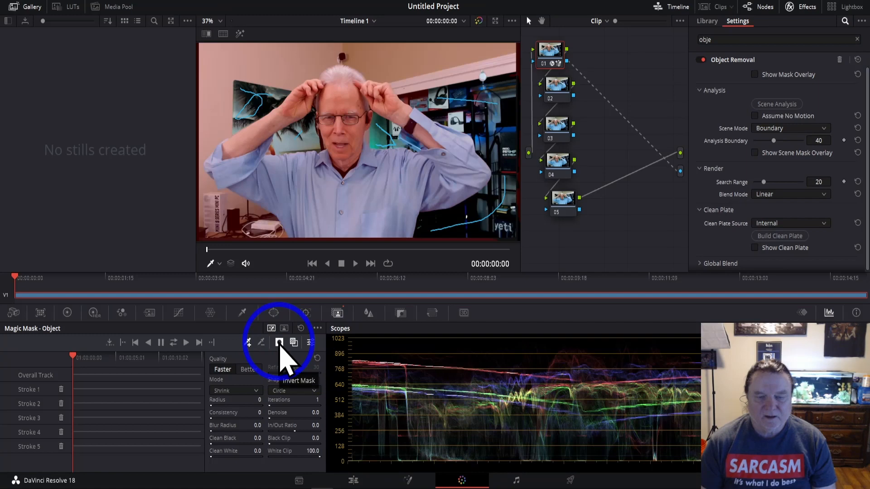
click(353, 481)
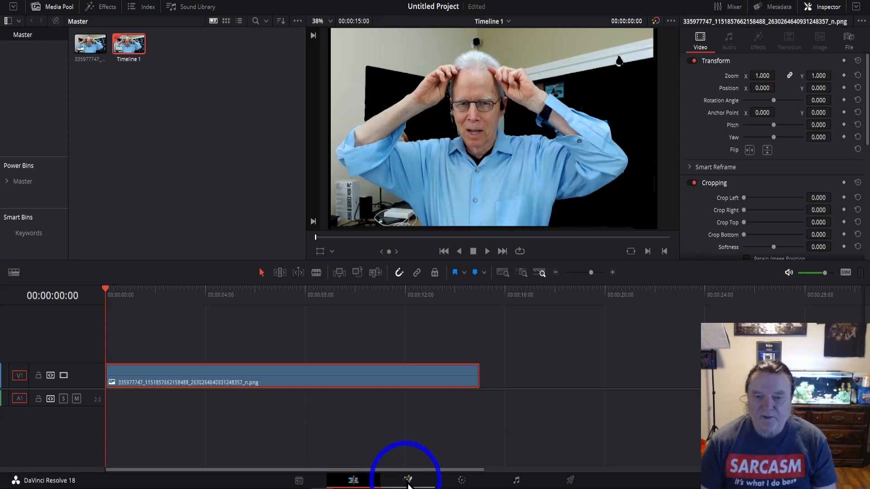
click(462, 481)
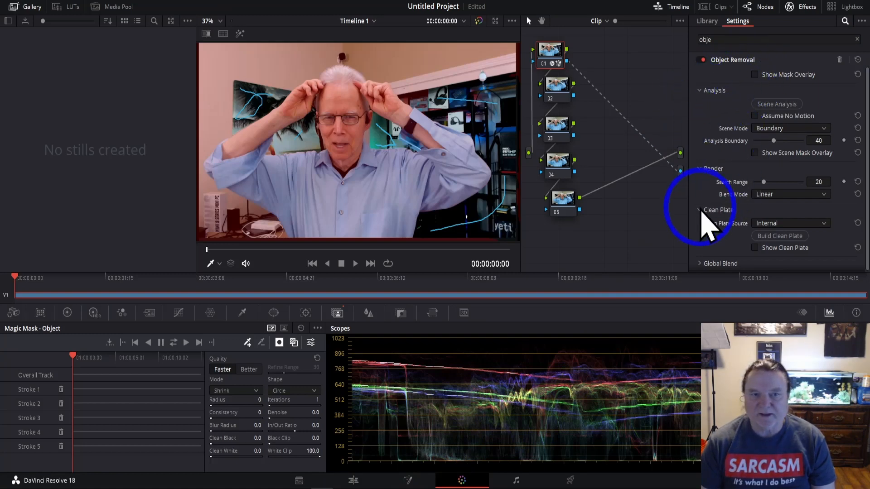
Run Object Removal's scene analysis and clean plate build on node 01, and view the result on the Edit page.
click(754, 75)
click(754, 74)
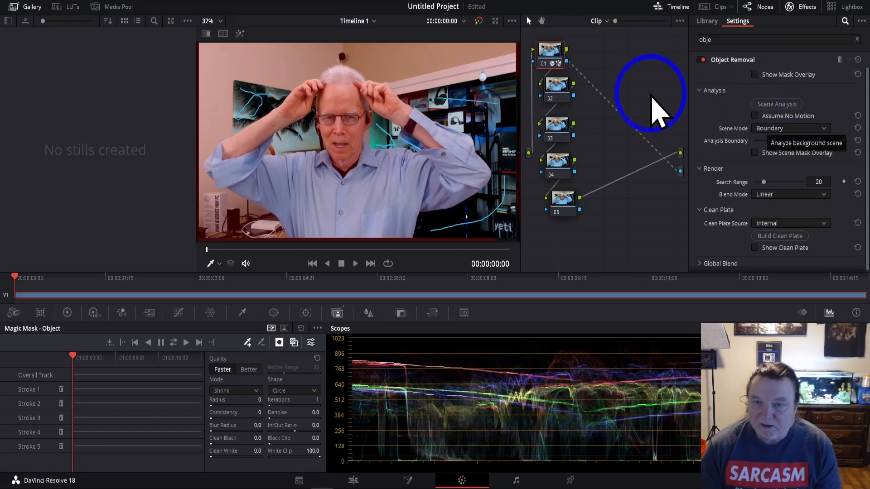
click(774, 105)
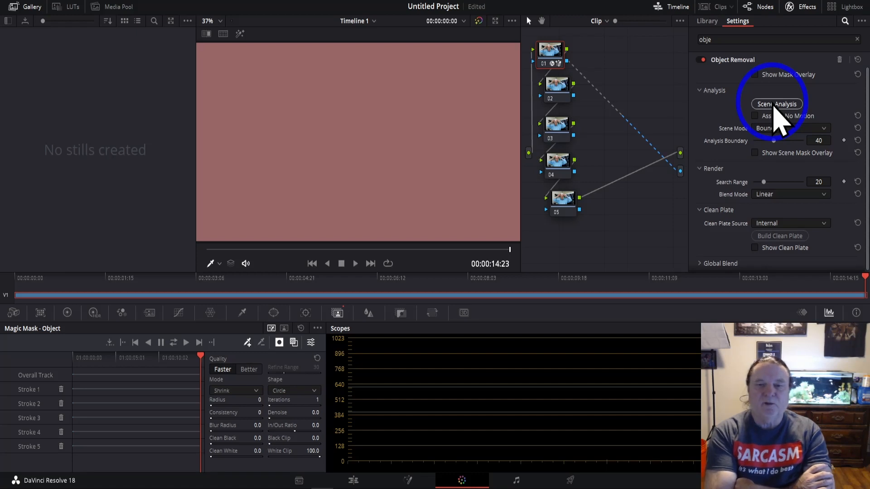
click(779, 236)
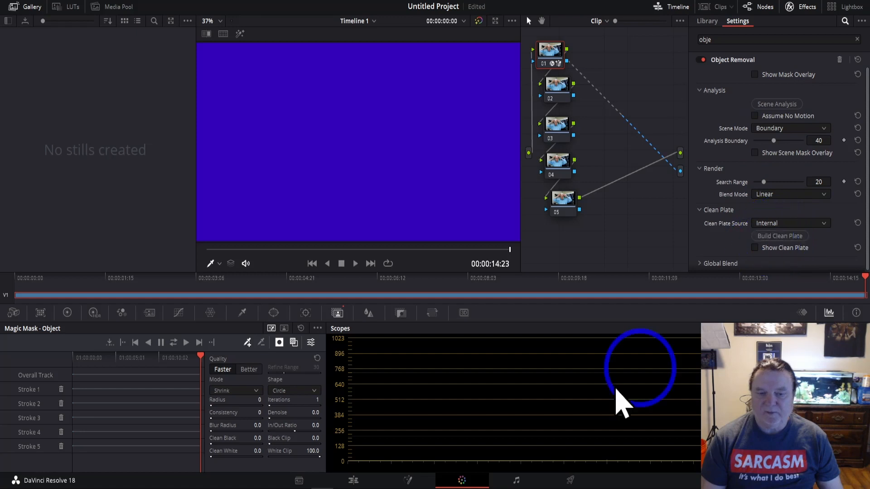
click(354, 480)
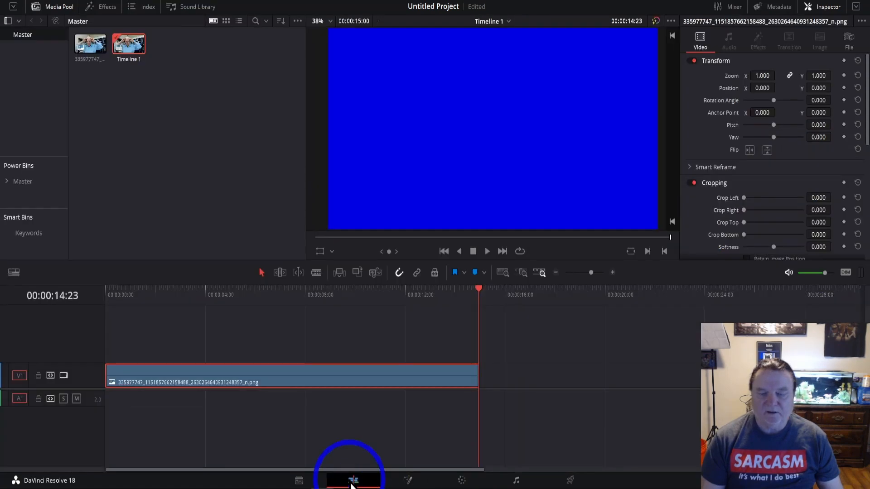
Move the playhead to the timeline start to examine the object removal result, and return to the Color page.
drag(482, 307, 113, 321)
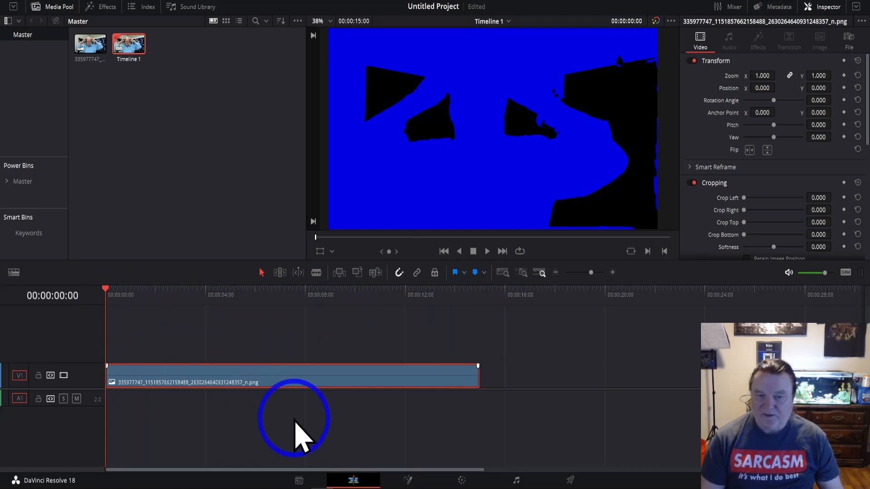
mouse_move(107, 295)
mouse_down()
mouse_move(209, 299)
mouse_move(98, 301)
mouse_up()
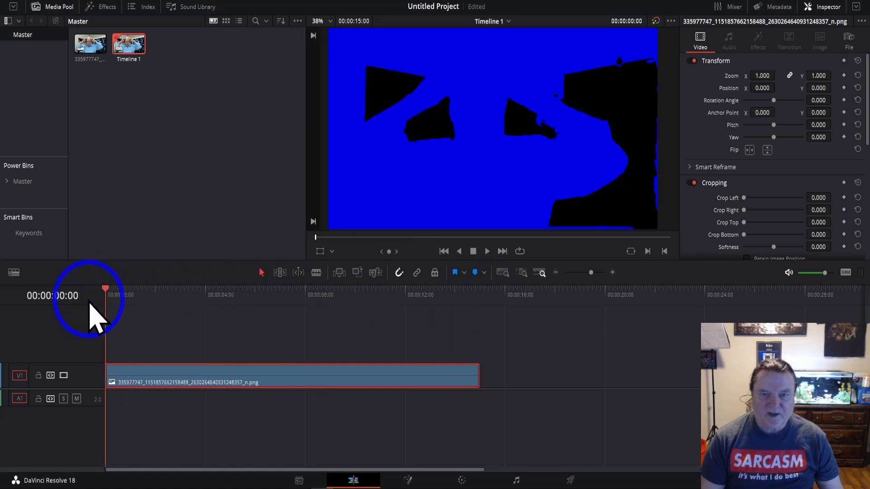
click(456, 482)
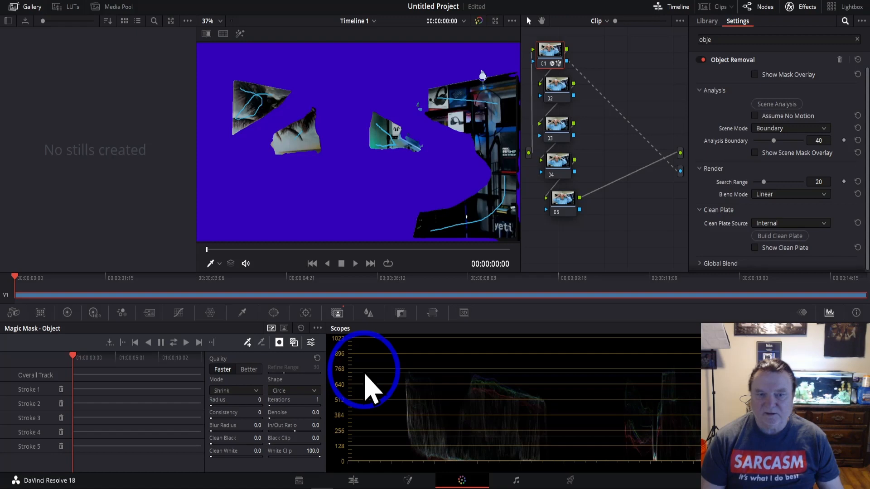
Turn off the Magic Mask inversion and rerun Object Removal's scene analysis and clean plate build on node 01.
click(280, 343)
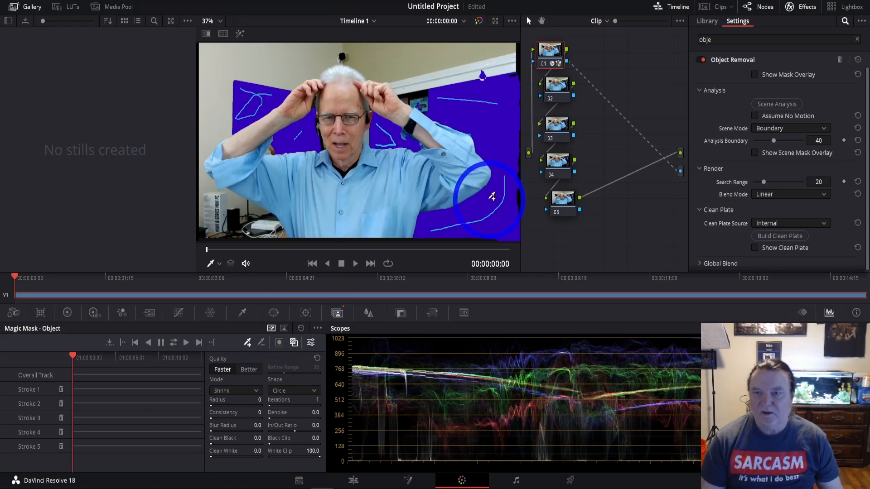
click(766, 108)
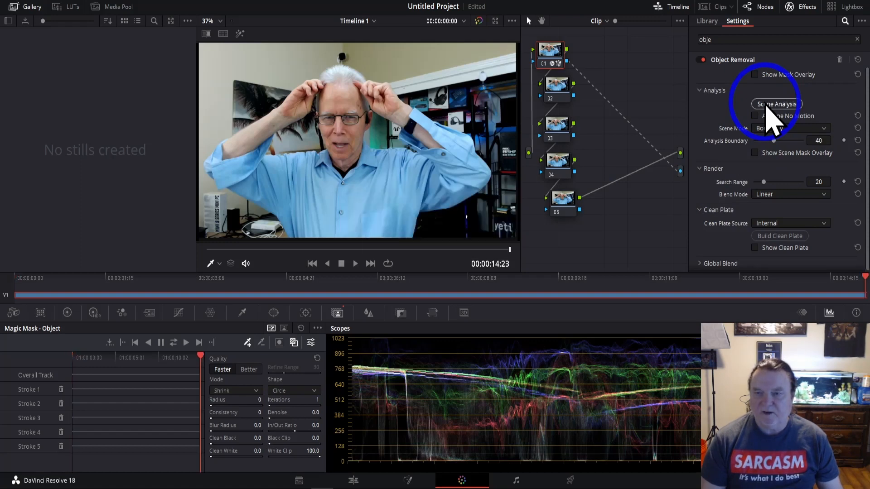
click(777, 236)
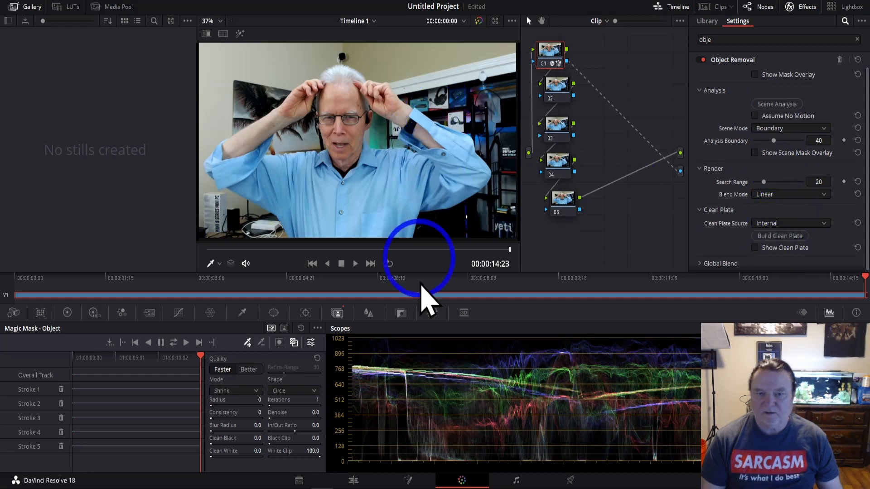
Check the non-inverted mask's result near the clip's start on the Edit page, and return to the Color page.
click(353, 481)
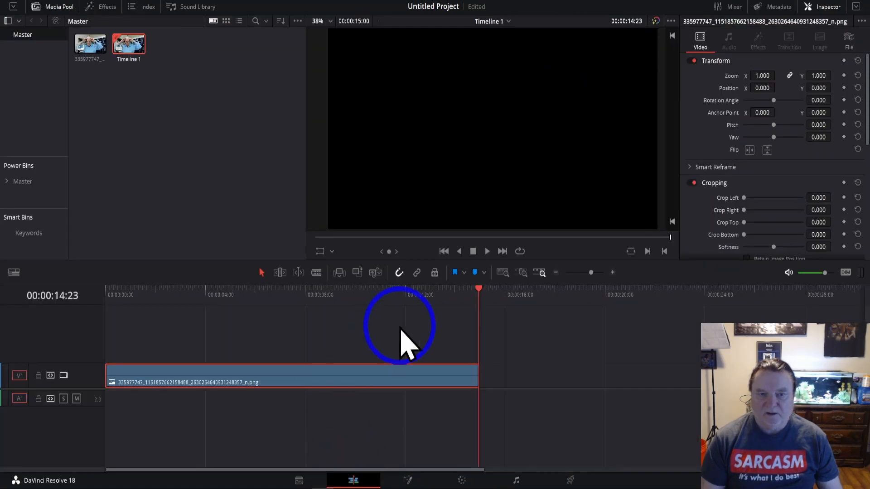
drag(477, 290, 119, 326)
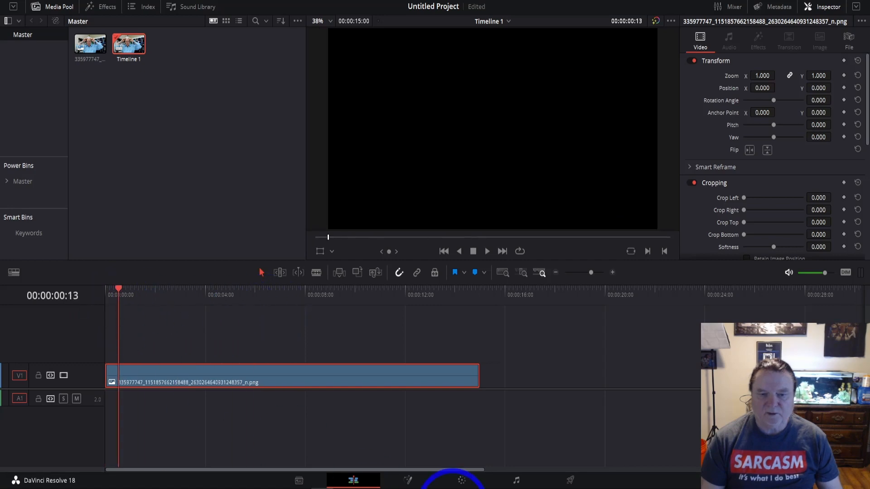
click(456, 482)
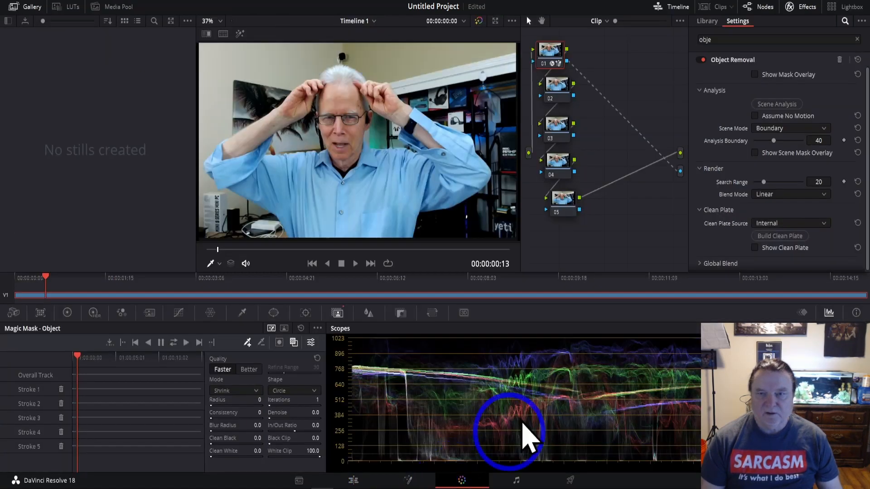
Remove the alpha output connection and undo the edits back past node 01's Magic Mask strokes and Object Removal effect.
click(649, 144)
key(Delete)
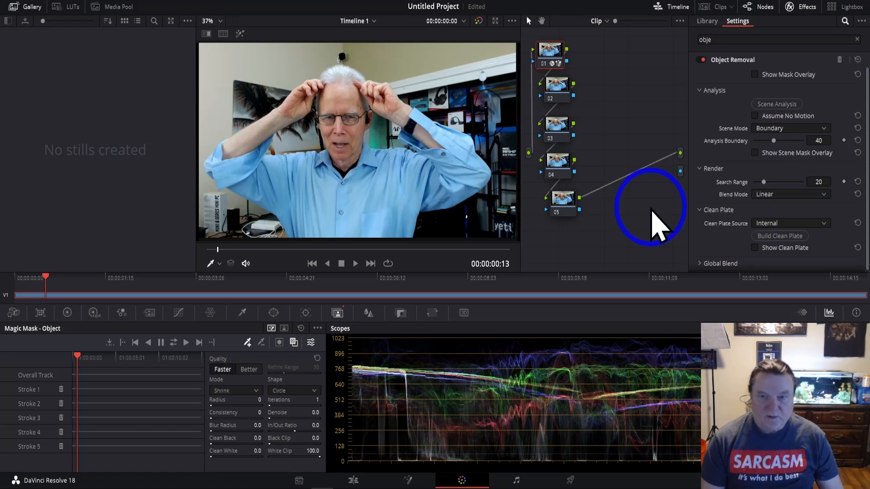
key(shift+h)
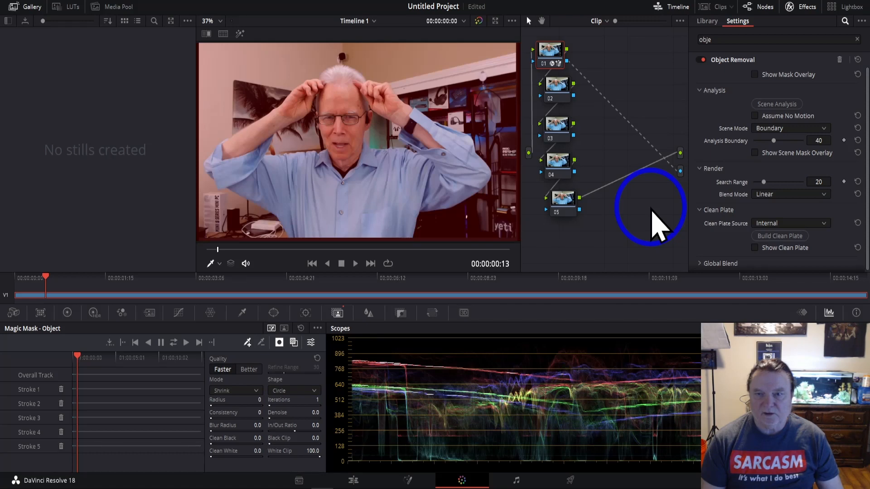
key(shift+h)
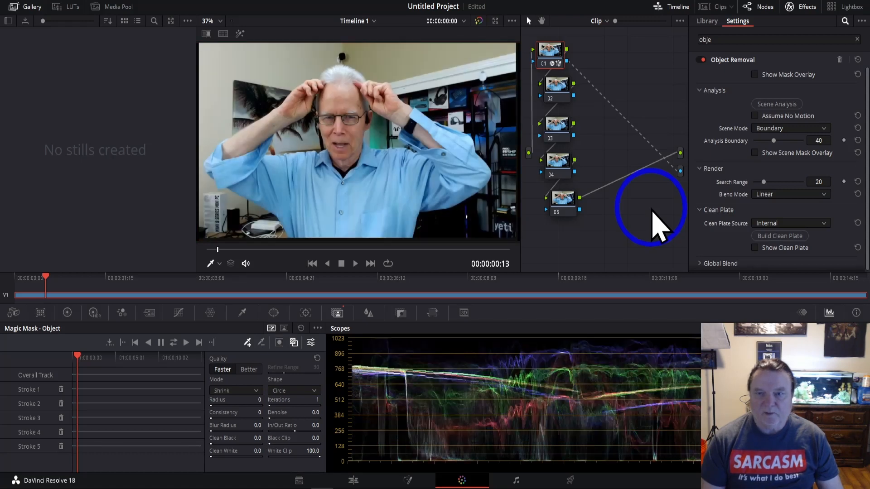
key(ctrl+z)
key(ctrl+z)
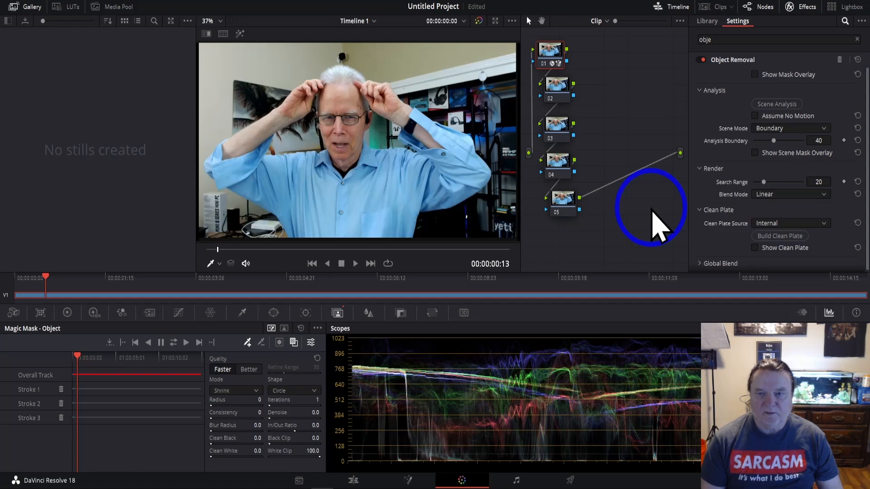
key(ctrl+z)
key(ctrl+z)
key(ctrl+z)
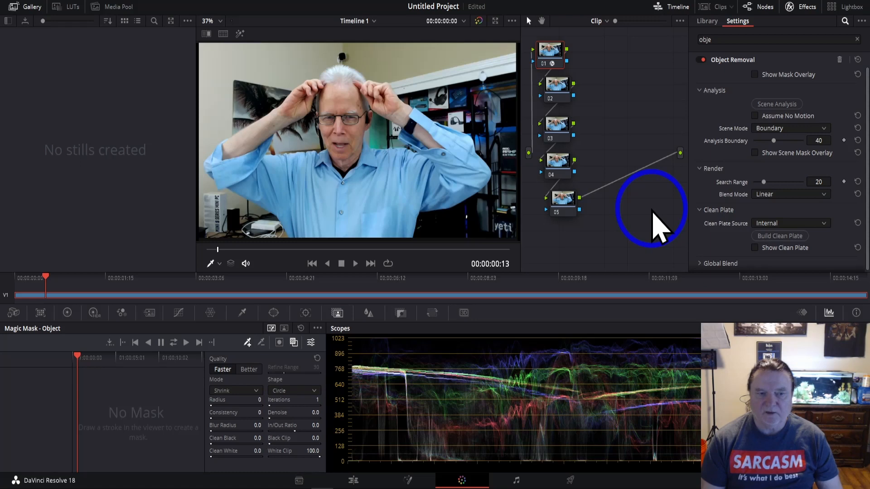
key(ctrl+z)
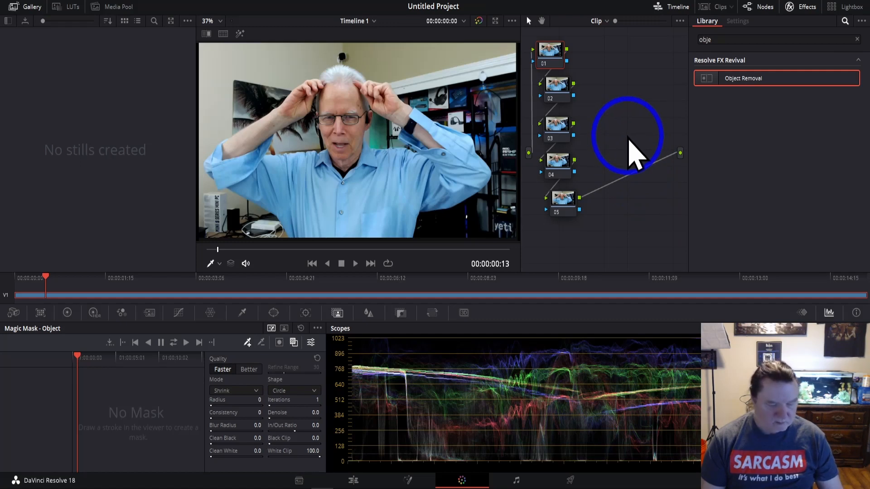
key(ctrl+z)
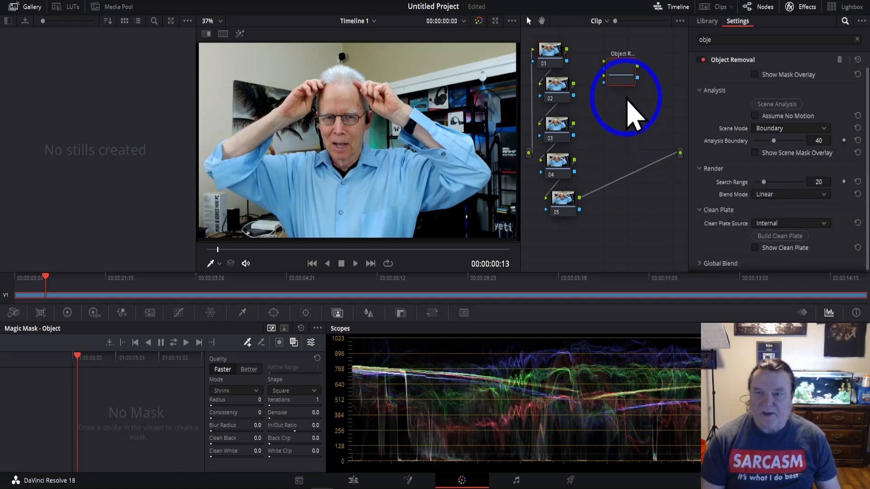
Delete the standalone Object Removal node and apply the Object Removal effect to node 01.
click(616, 75)
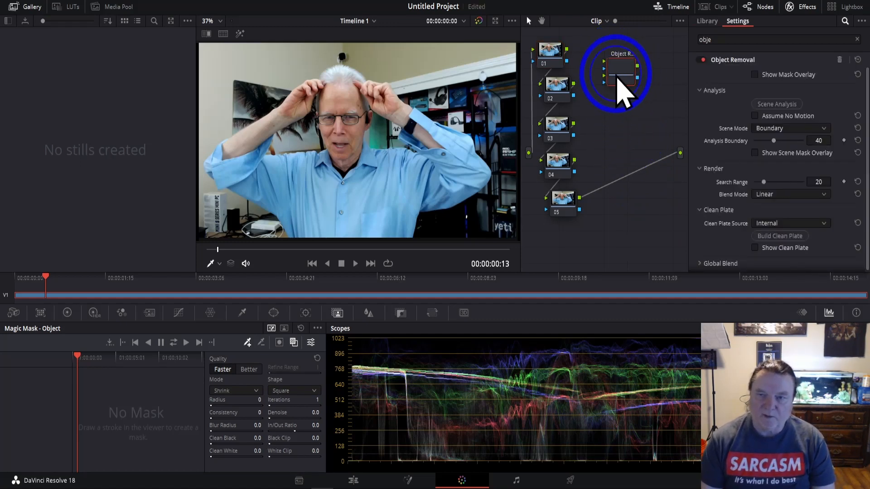
key(Delete)
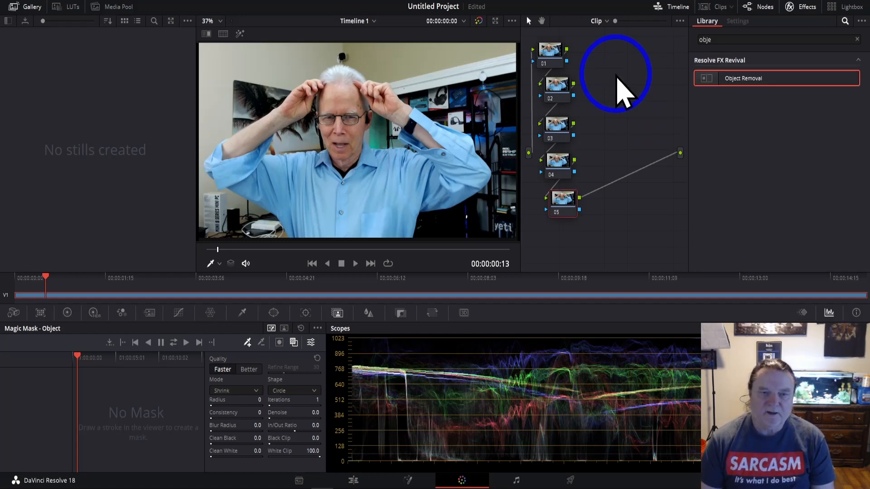
drag(741, 83, 556, 61)
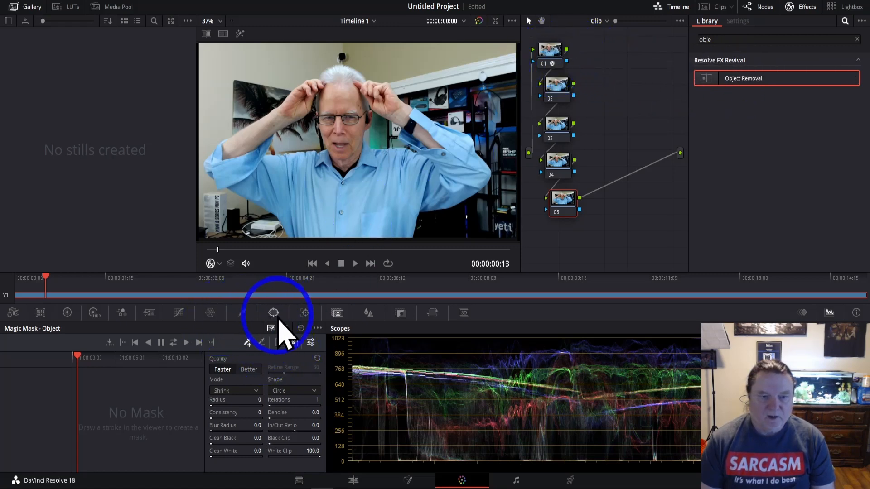
Draw a closed curve window on node 05 around the wall picture above the man's raised arm.
click(274, 313)
click(20, 445)
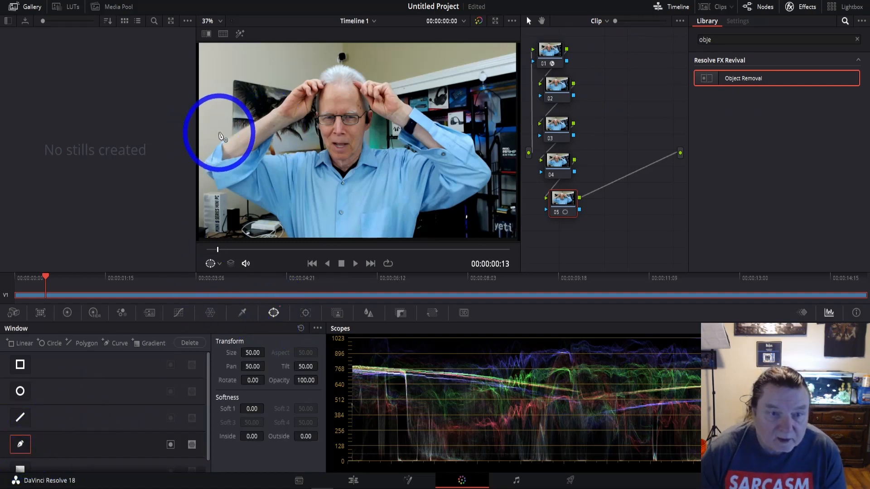
click(230, 135)
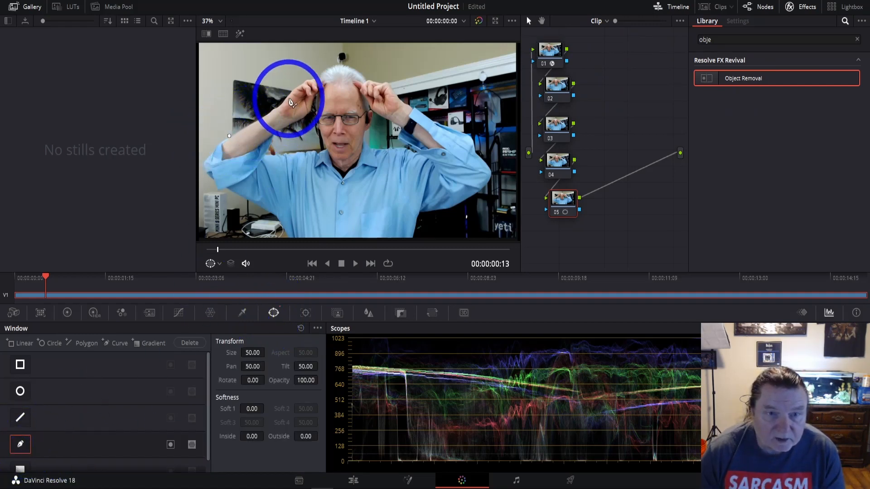
click(292, 92)
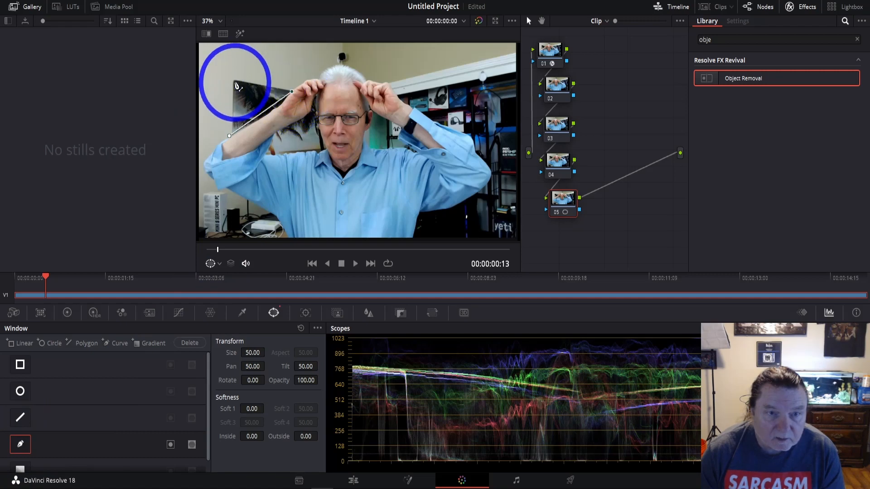
click(230, 136)
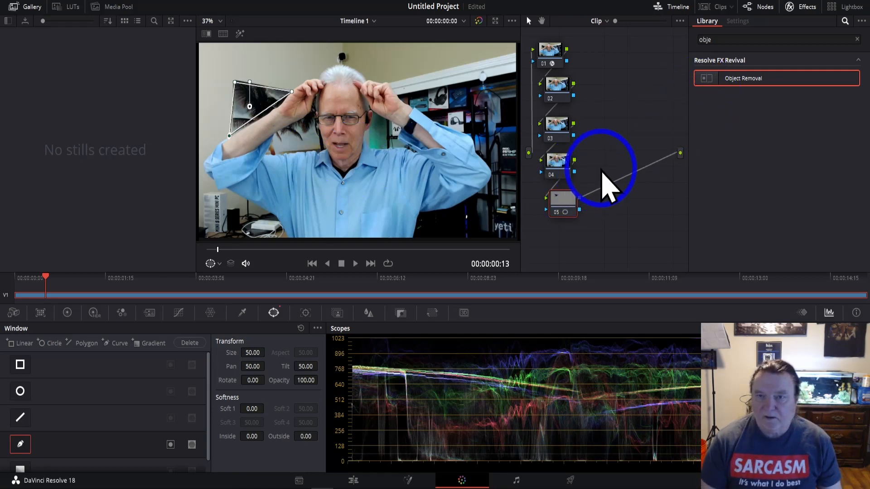
Draw a curve window on node 01 around the wall picture above the man's arm, and check its coverage with the mask overlay.
click(552, 58)
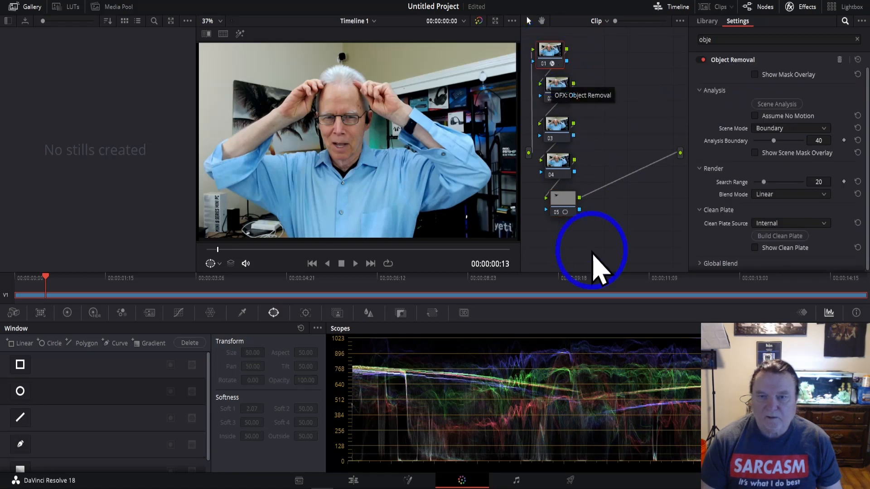
click(562, 204)
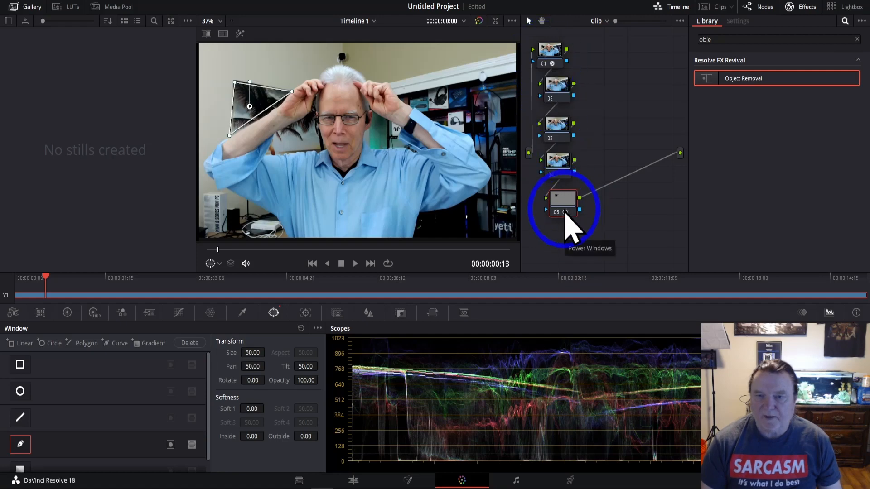
click(551, 69)
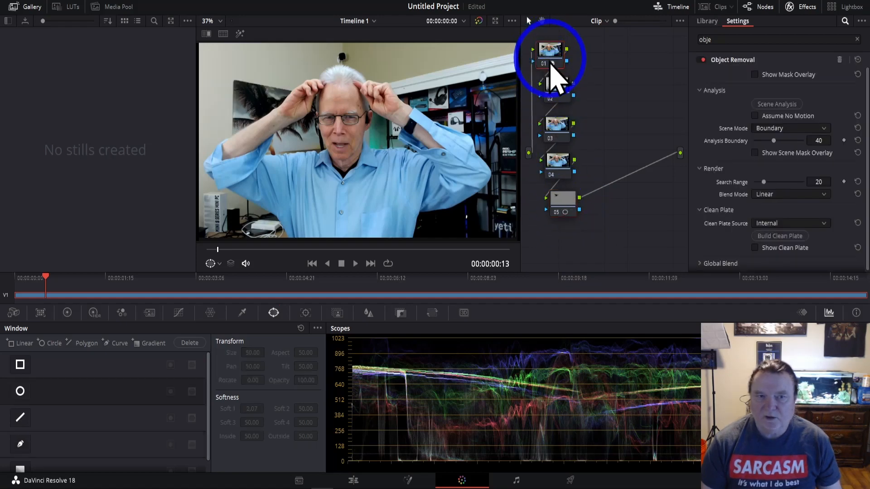
click(20, 444)
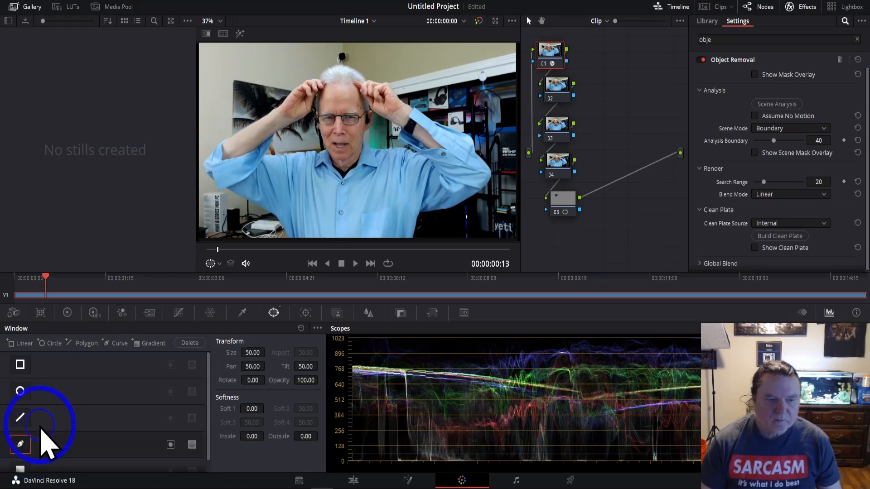
click(234, 80)
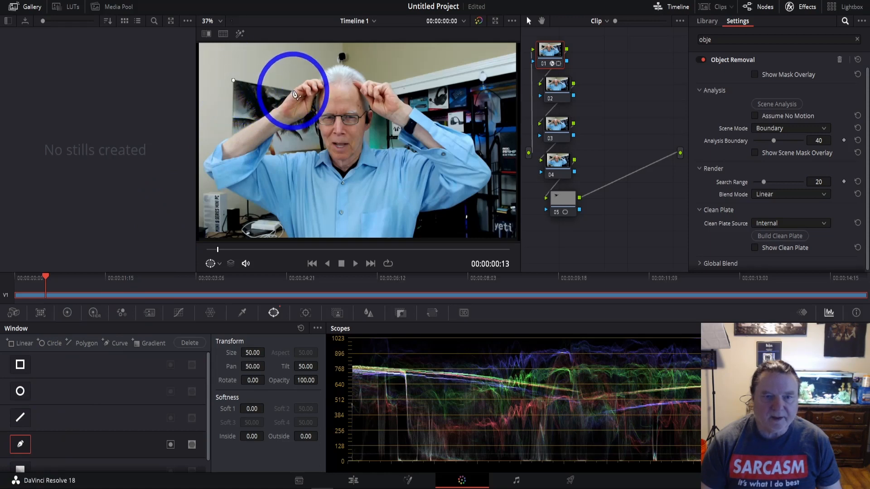
click(293, 91)
click(281, 105)
click(233, 138)
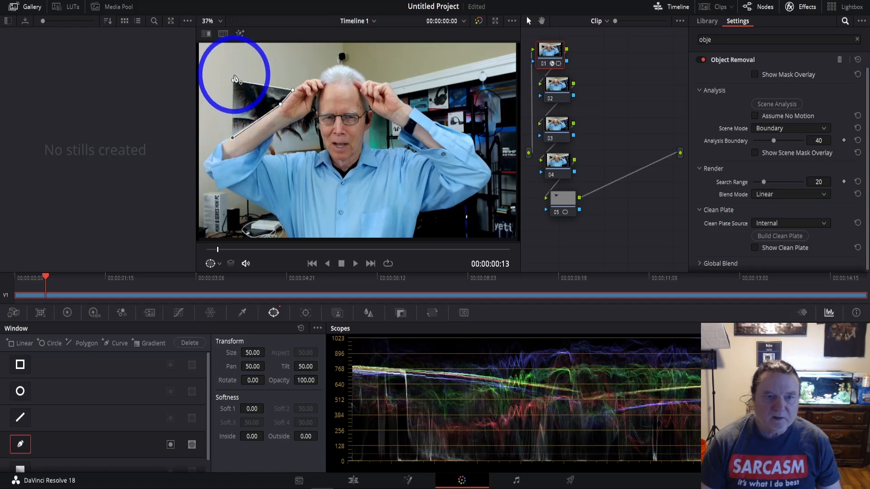
click(233, 81)
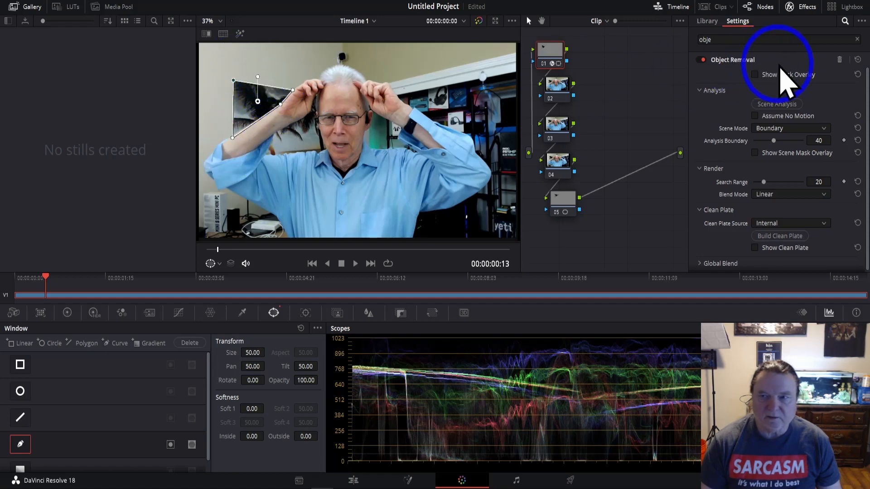
click(754, 74)
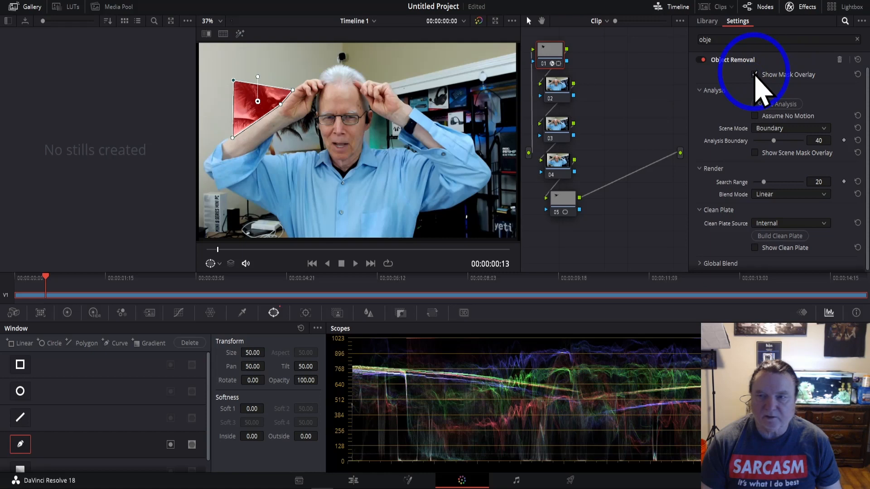
click(755, 74)
Run scene analysis and build the clean plate for node 01's curve window, and check the removal on the Edit page.
click(776, 104)
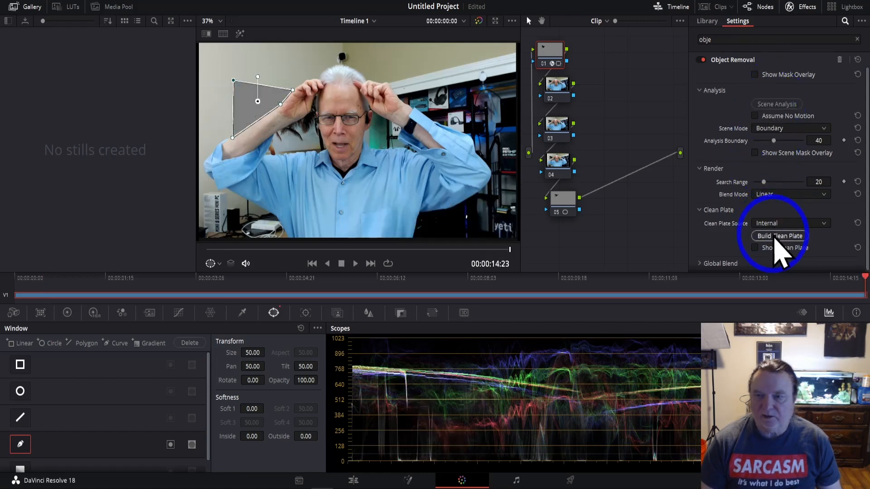
click(775, 237)
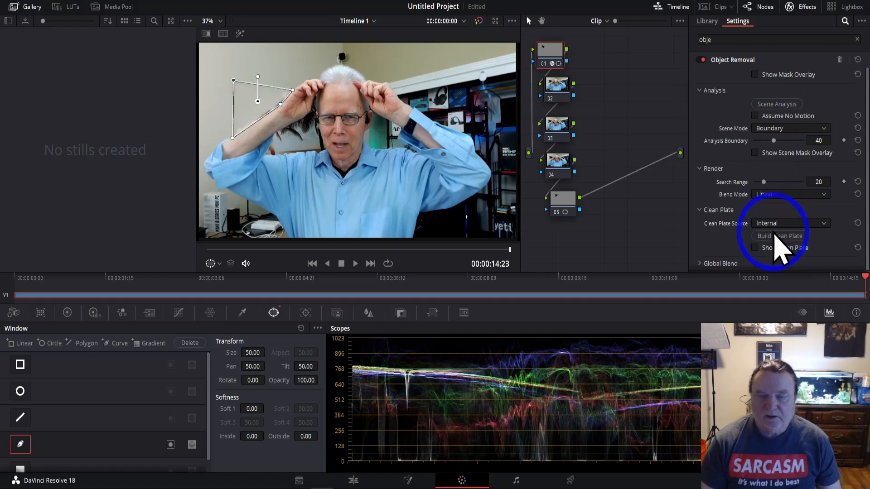
click(352, 481)
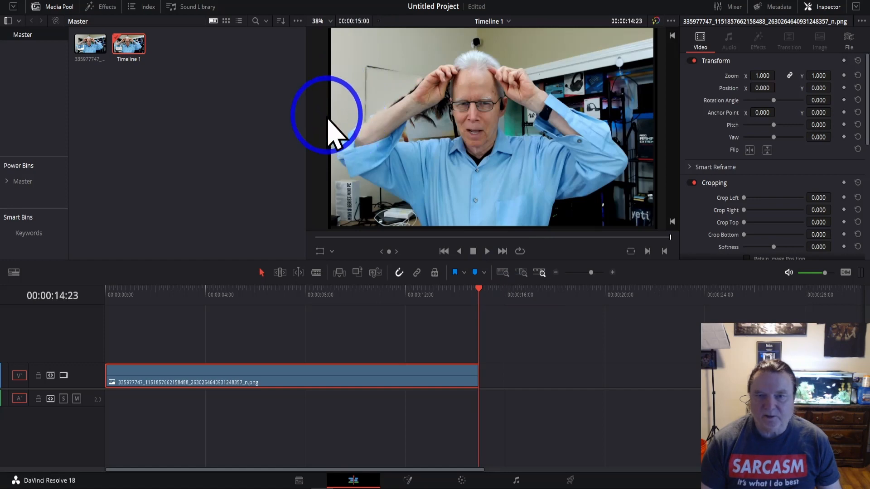
click(461, 482)
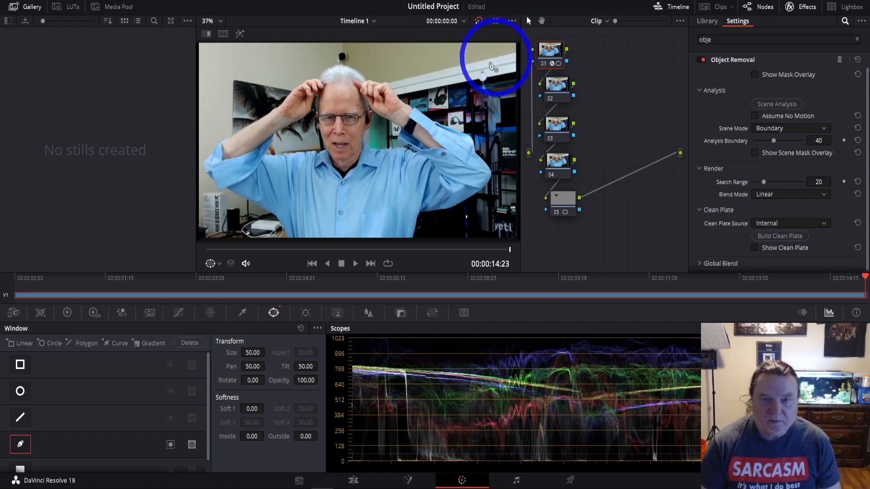
Redraw node 01's curve window around the wall picture above the man's raised arm, and check its coverage with the mask overlay.
click(22, 445)
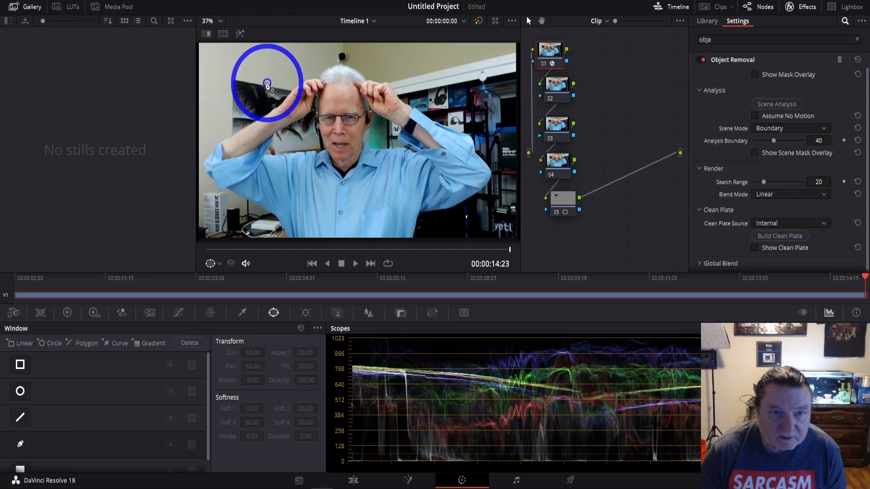
click(21, 446)
click(231, 75)
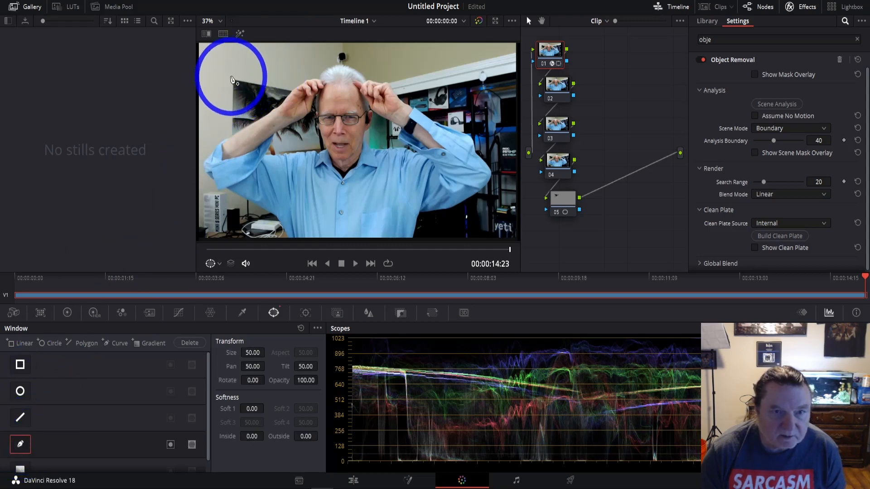
click(295, 84)
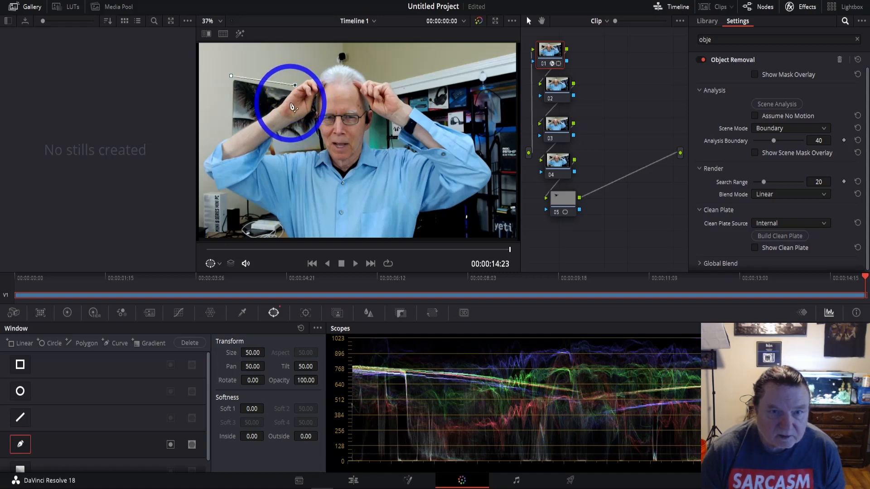
click(283, 105)
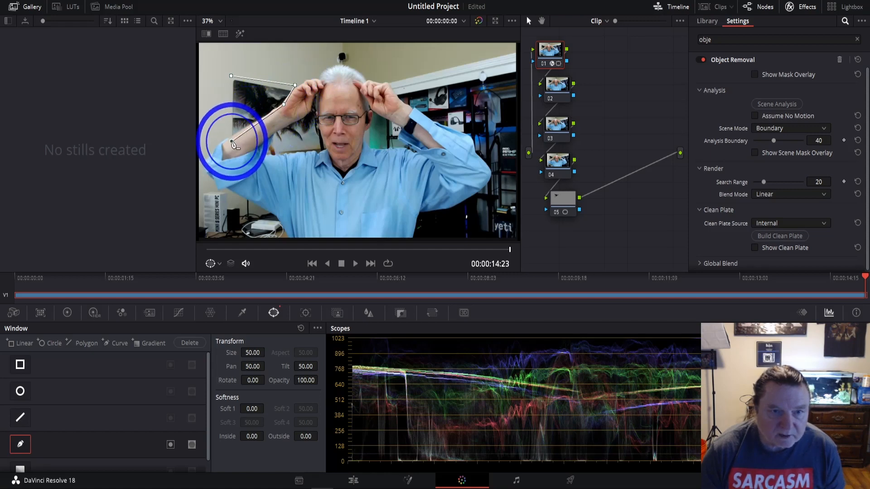
click(229, 142)
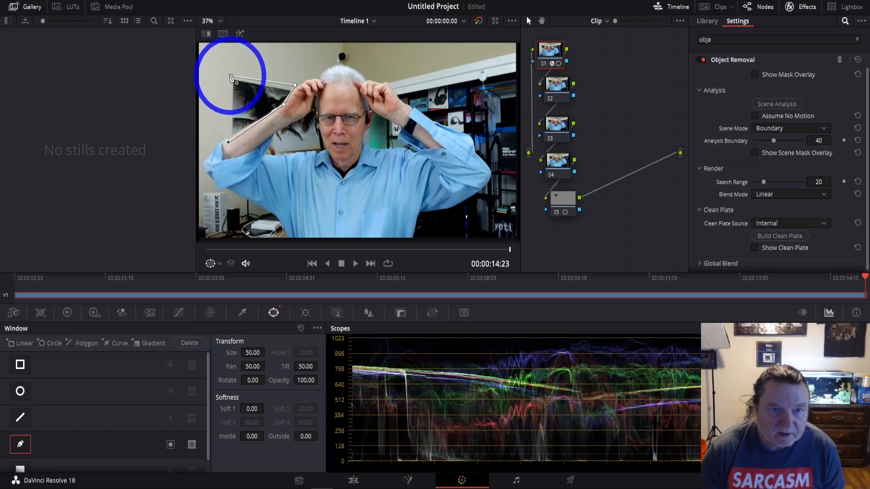
click(755, 74)
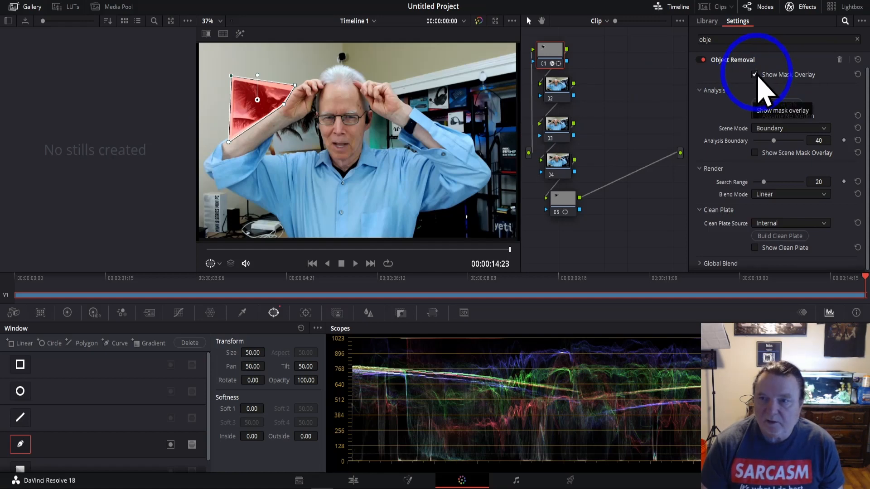
click(756, 75)
Run scene analysis and build the clean plate for node 01's redrawn window, and check the result on the Edit page.
click(775, 105)
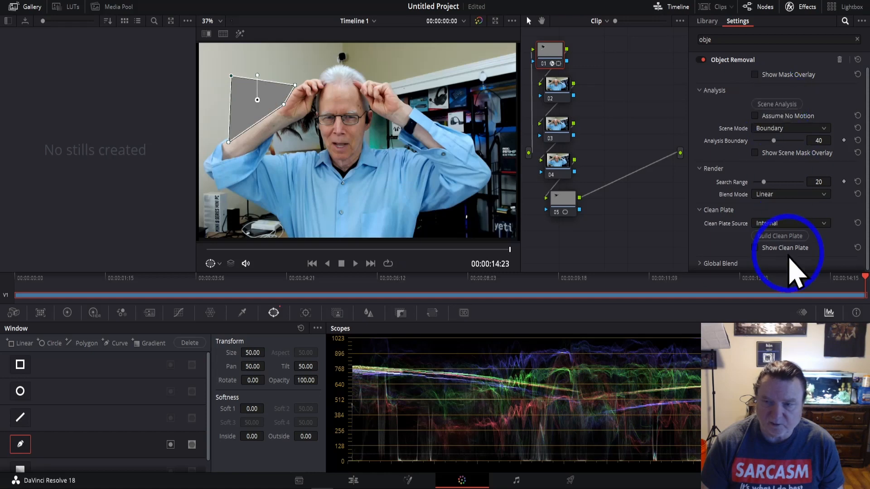
click(779, 238)
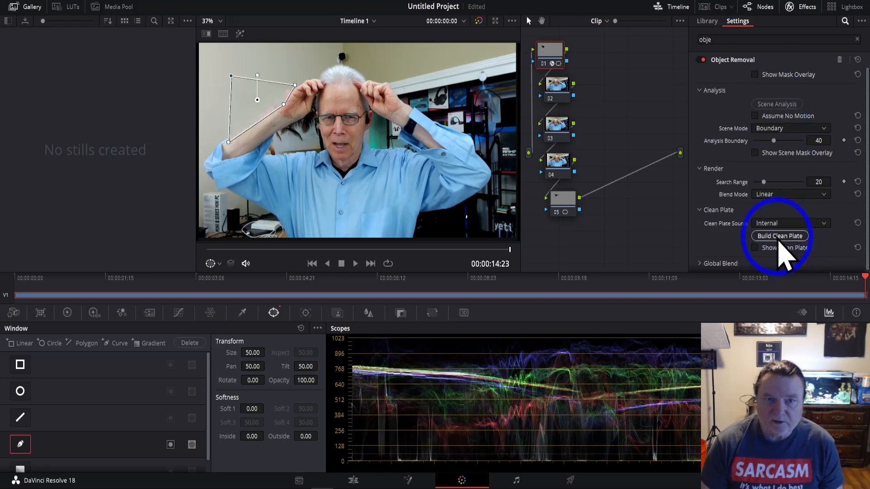
click(353, 481)
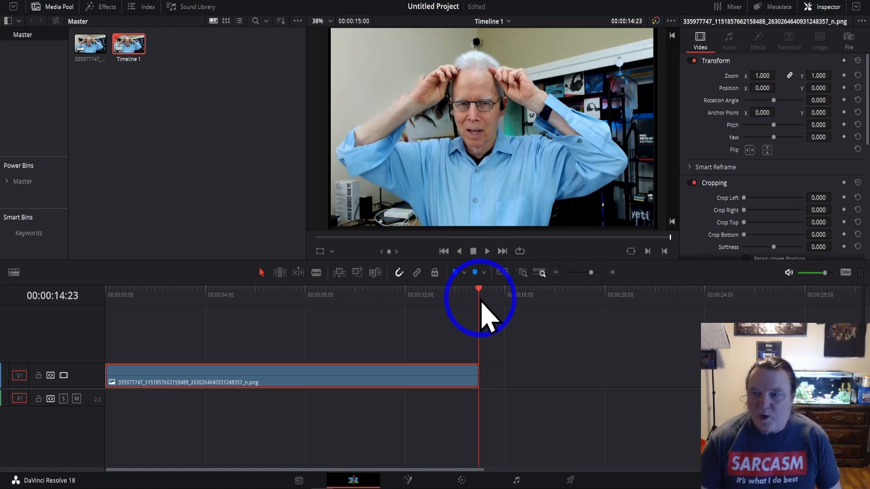
click(461, 482)
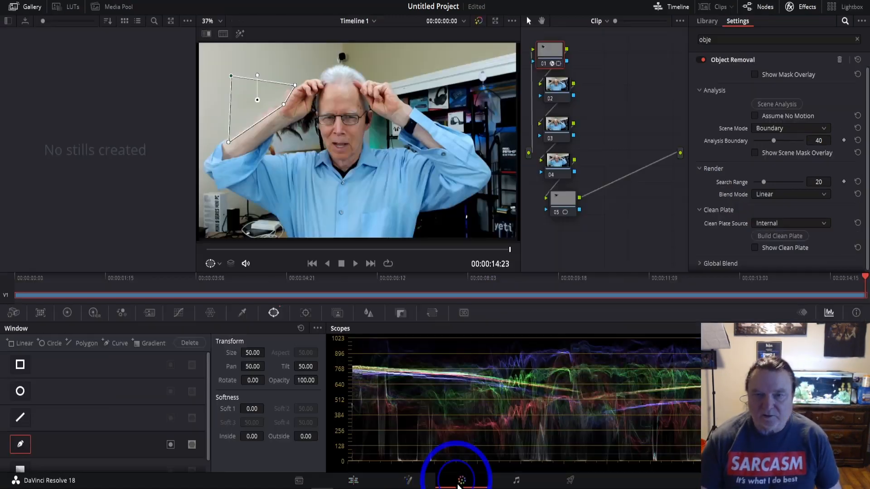
Apply the Object Removal effect to node 02 and enable a curve window on it.
click(557, 91)
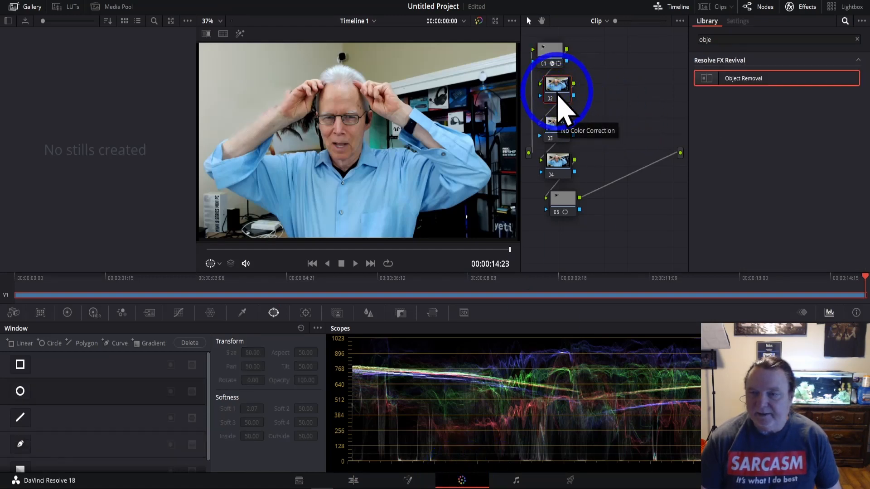
drag(734, 84, 561, 91)
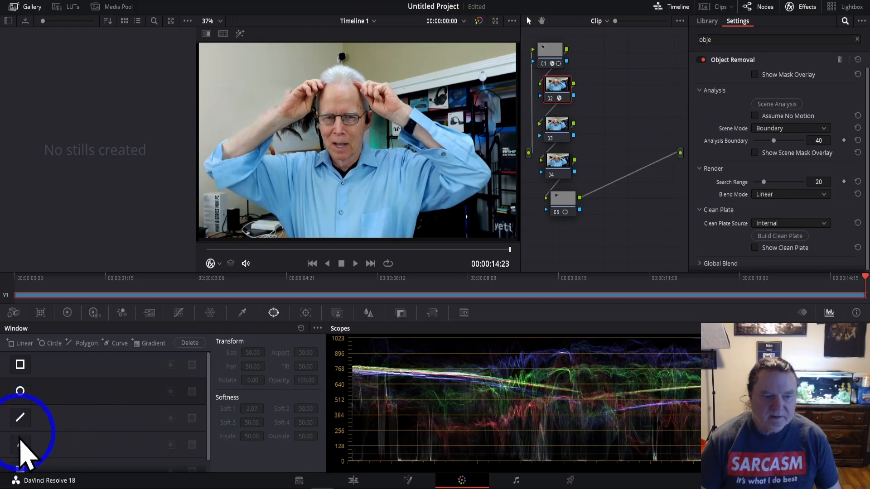
click(20, 444)
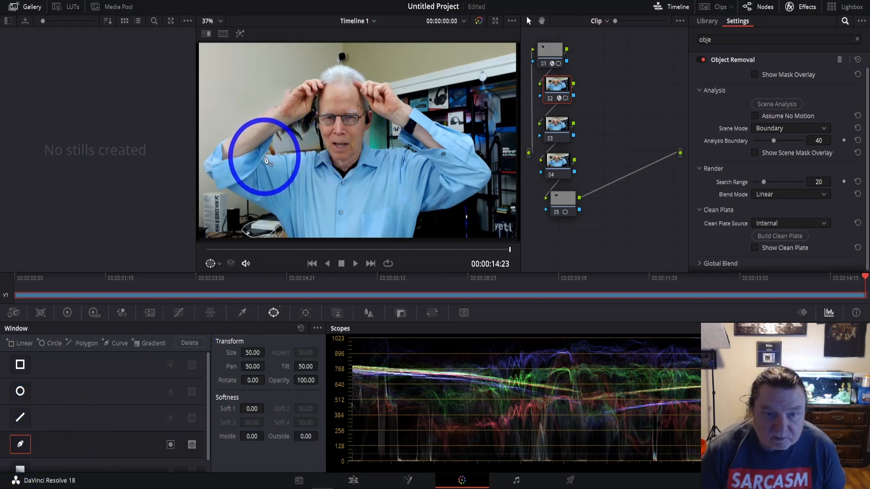
Draw a closed curve window on node 02 around the remaining picture between the man's arm and face, and check it with the mask overlay.
click(265, 158)
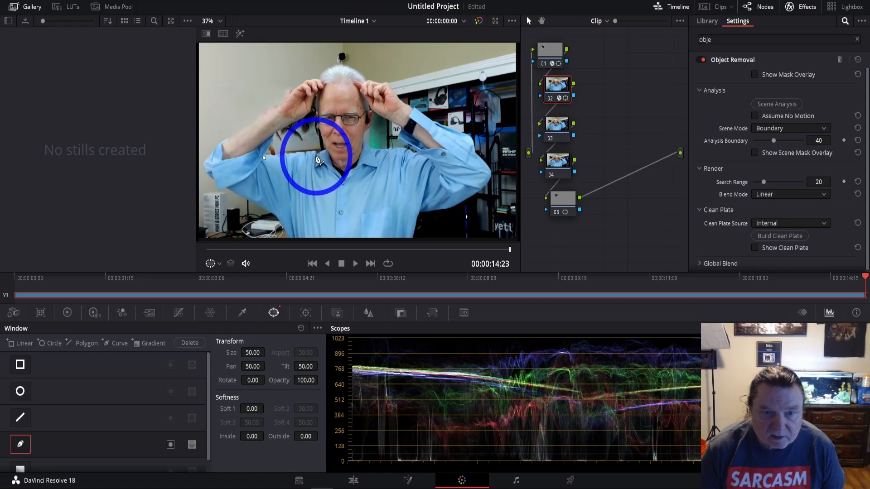
click(316, 156)
click(326, 152)
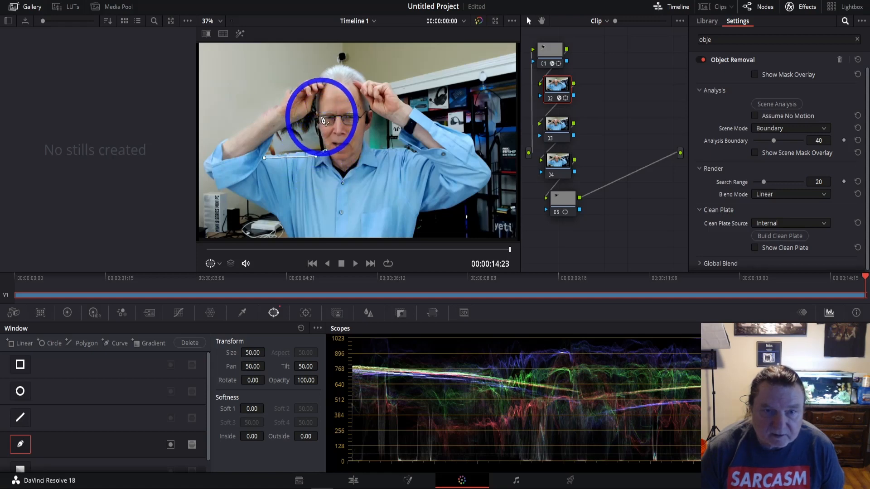
click(322, 125)
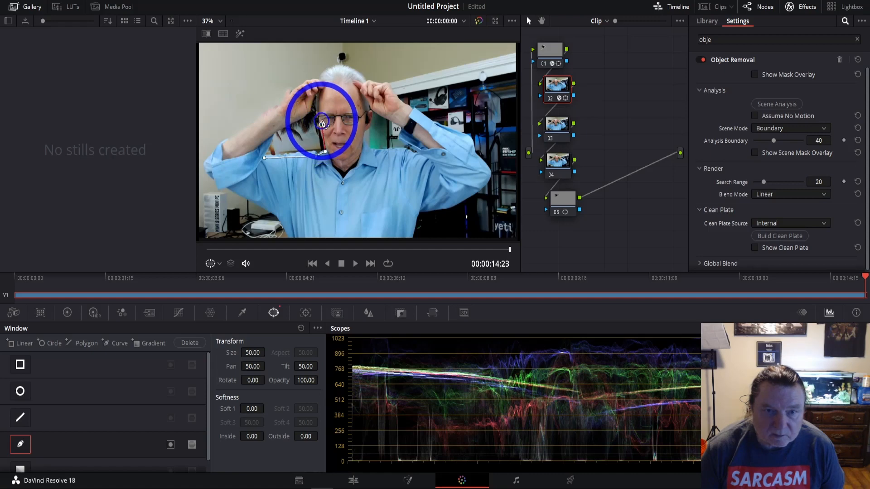
click(322, 103)
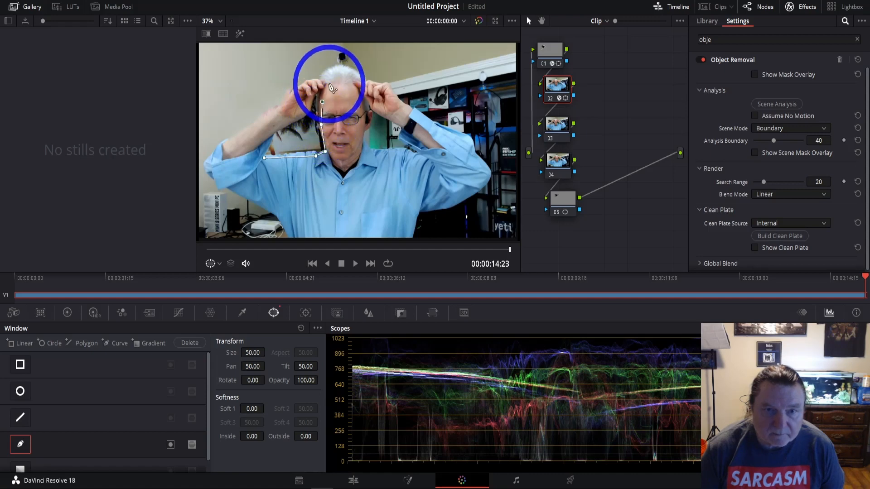
click(330, 83)
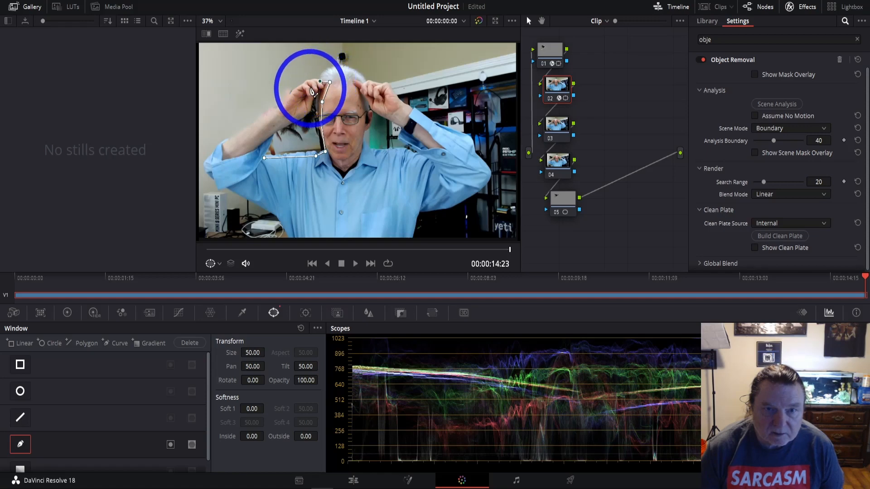
click(311, 88)
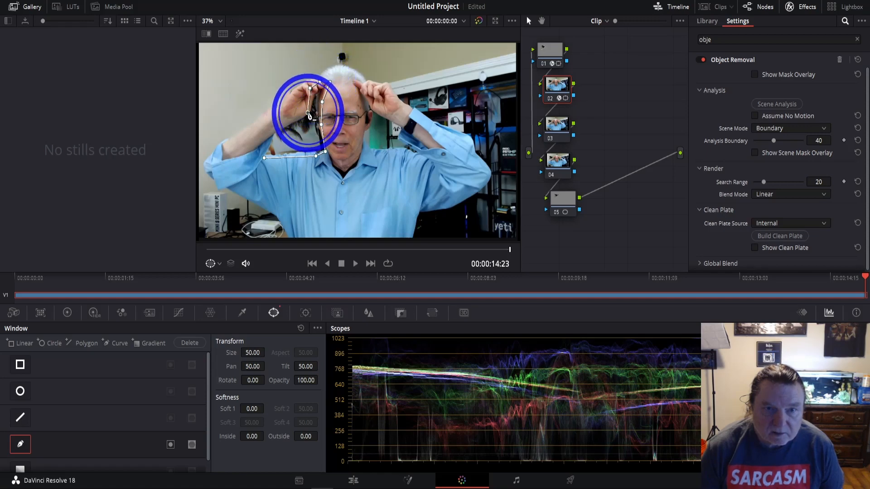
click(309, 114)
click(279, 130)
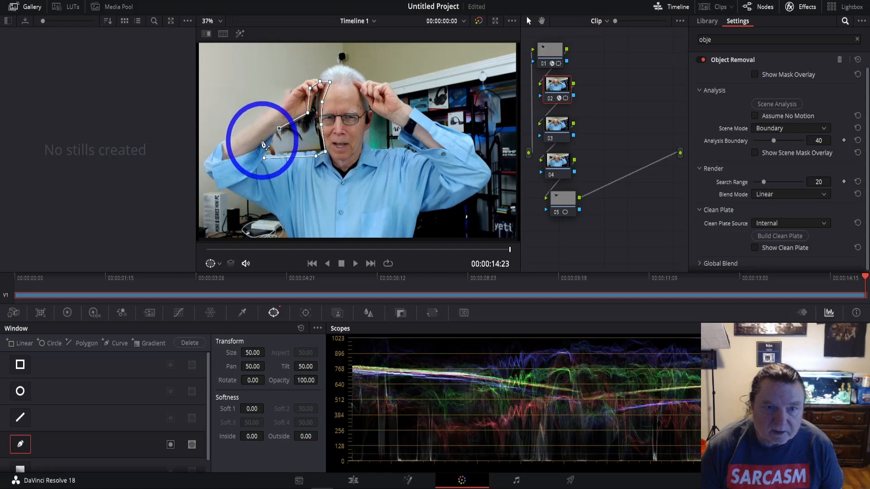
click(257, 142)
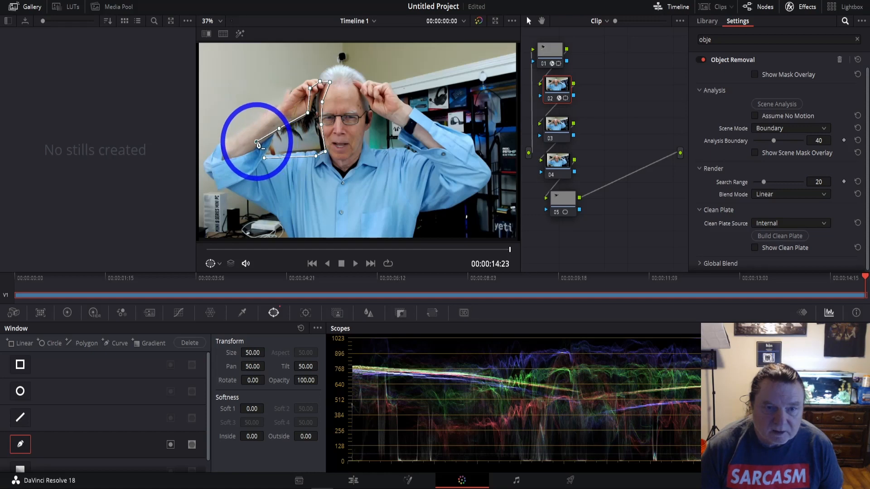
drag(256, 142, 264, 140)
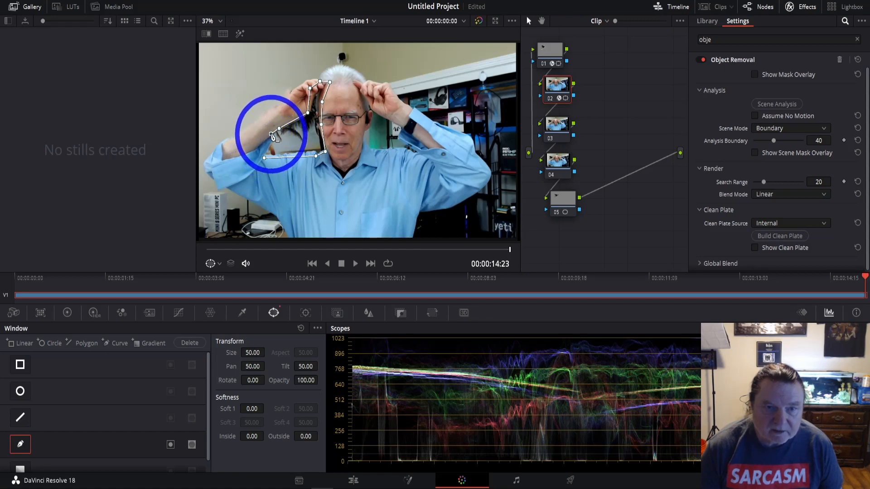
click(264, 159)
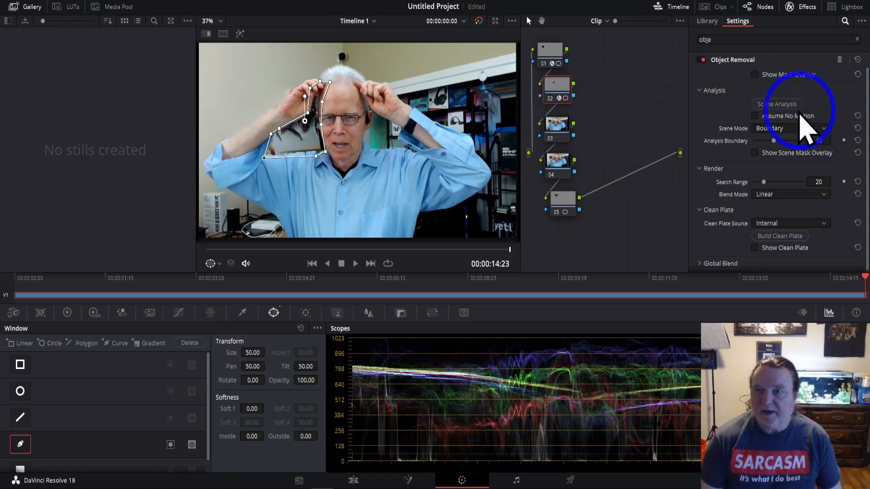
click(755, 74)
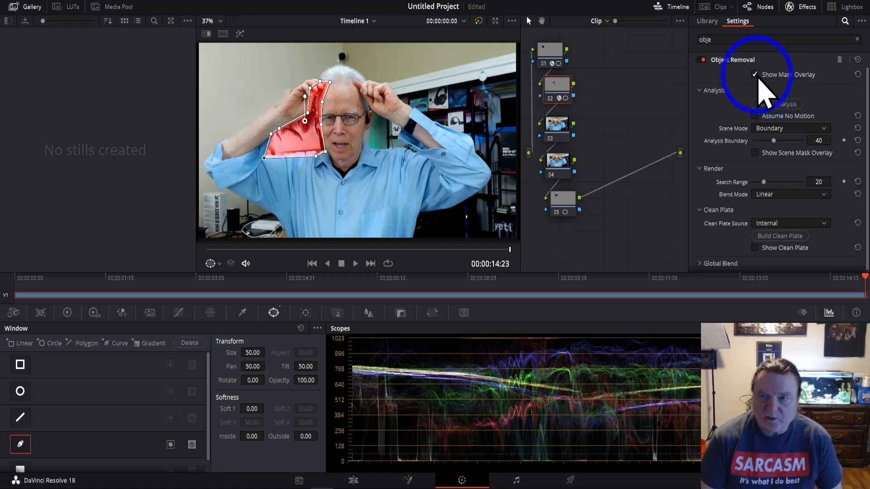
click(755, 75)
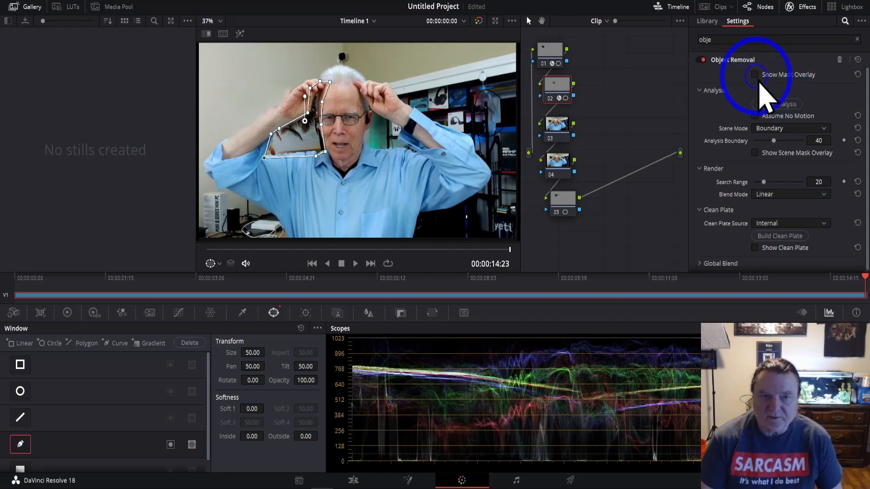
Run scene analysis and build the clean plate for node 02's window beside the face, and check the result on the Edit page.
click(773, 107)
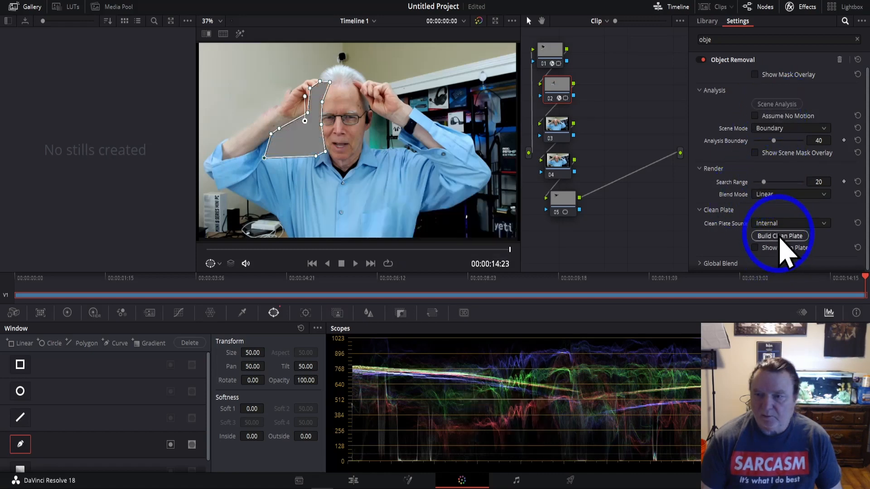
click(780, 237)
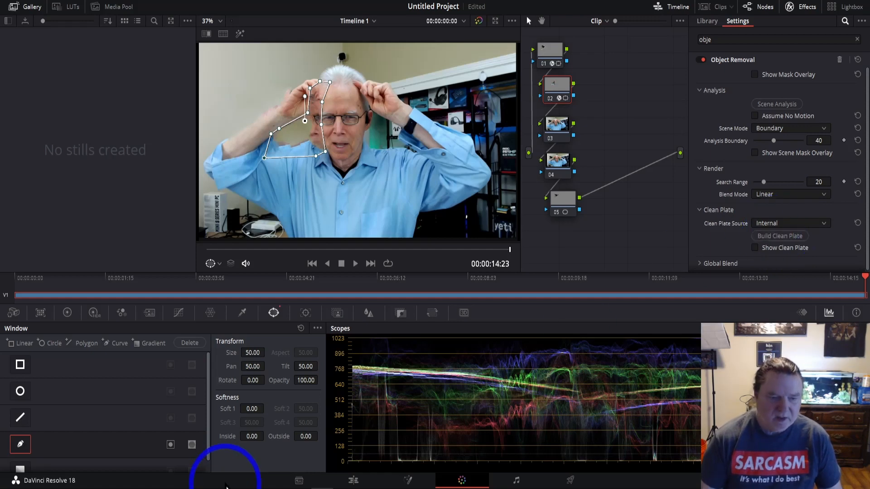
click(353, 480)
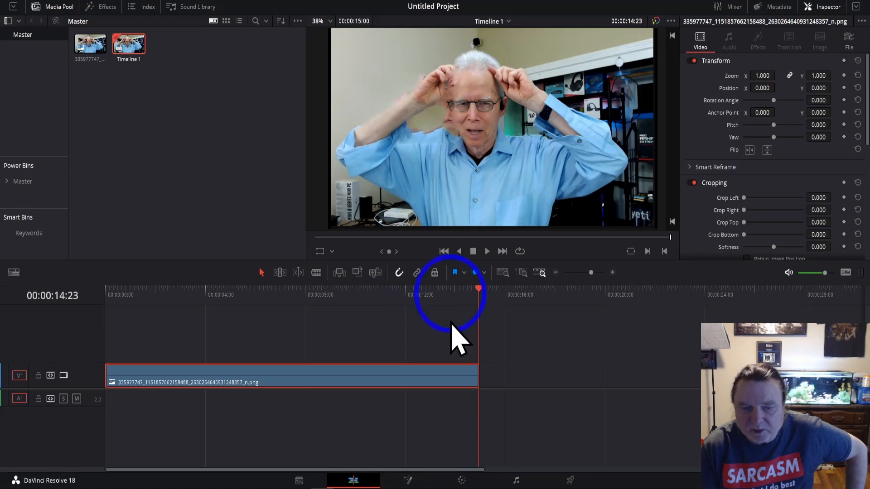
Draw a closed curve window on node 02 around the black camera above the man's head, and check it with the mask overlay.
click(461, 481)
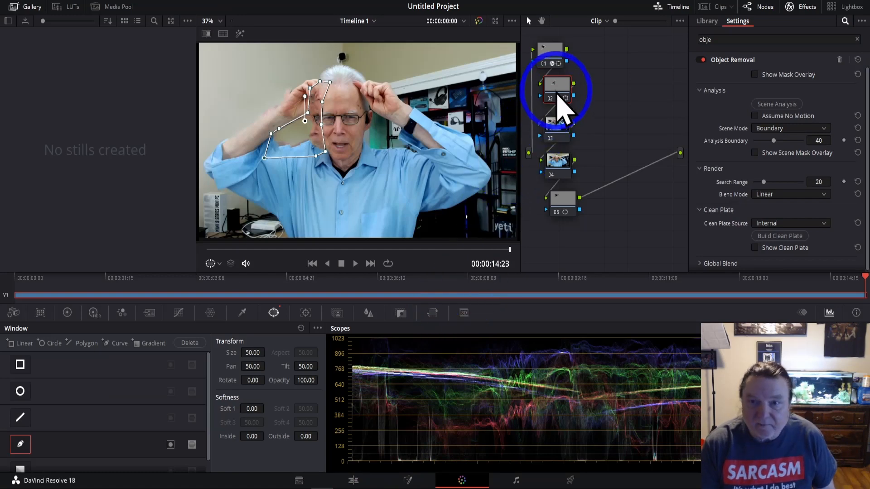
click(557, 93)
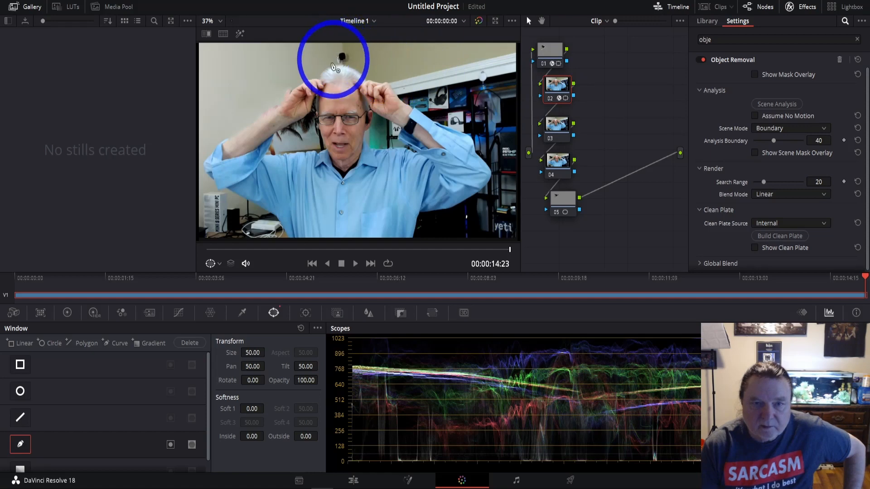
scroll(331, 116, up, 1)
drag(340, 101, 341, 198)
scroll(342, 199, up, 8)
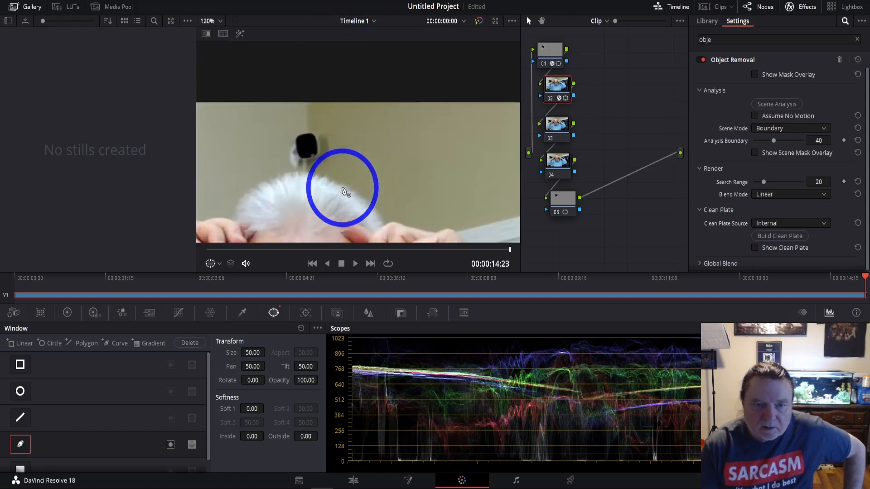
scroll(413, 180, up, 2)
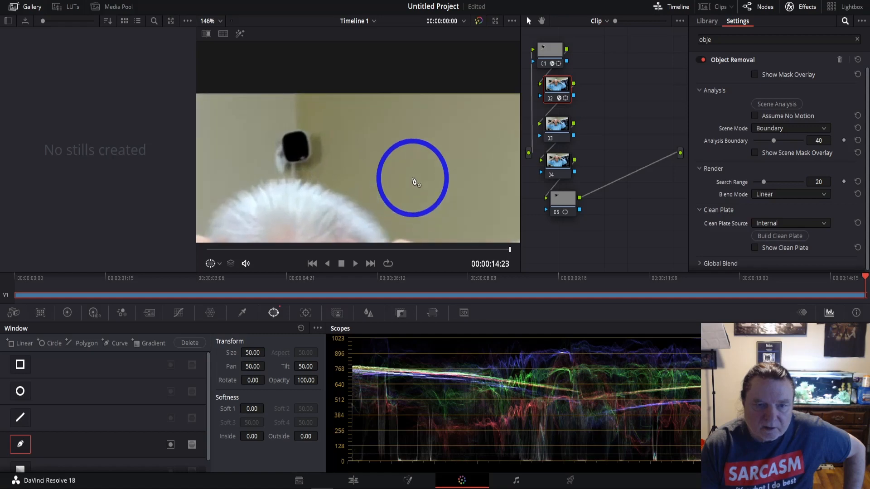
click(276, 137)
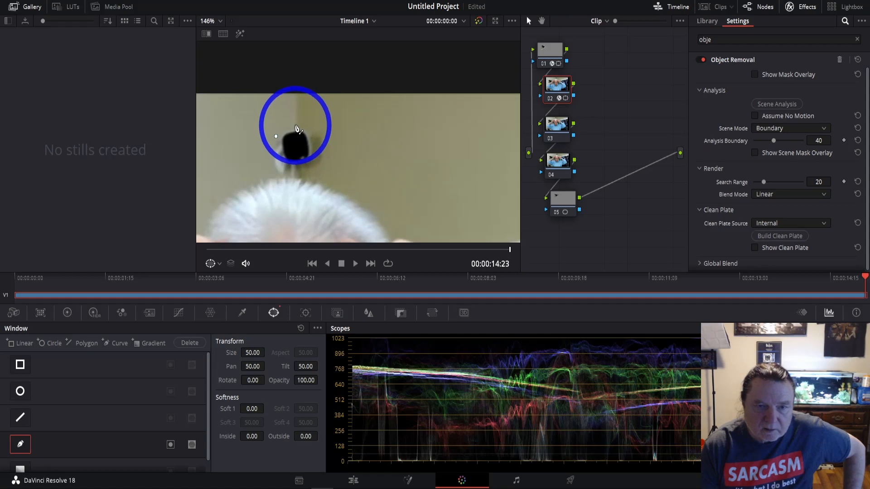
click(324, 138)
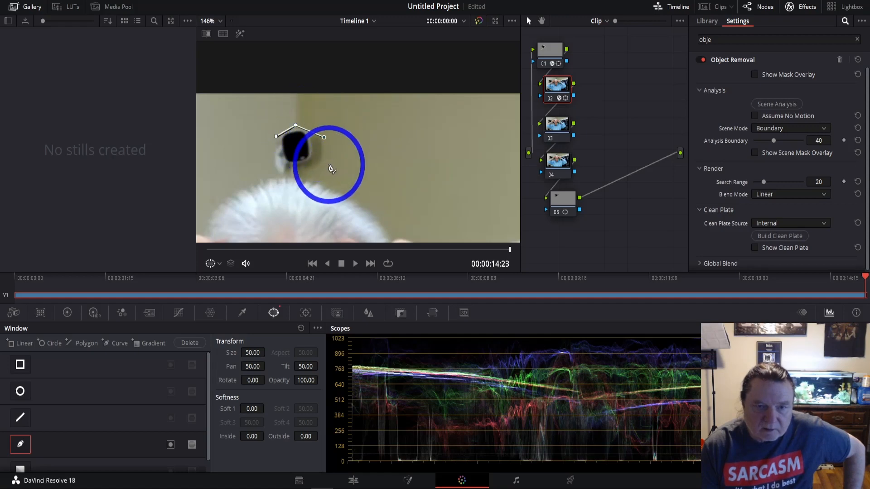
click(297, 174)
click(275, 176)
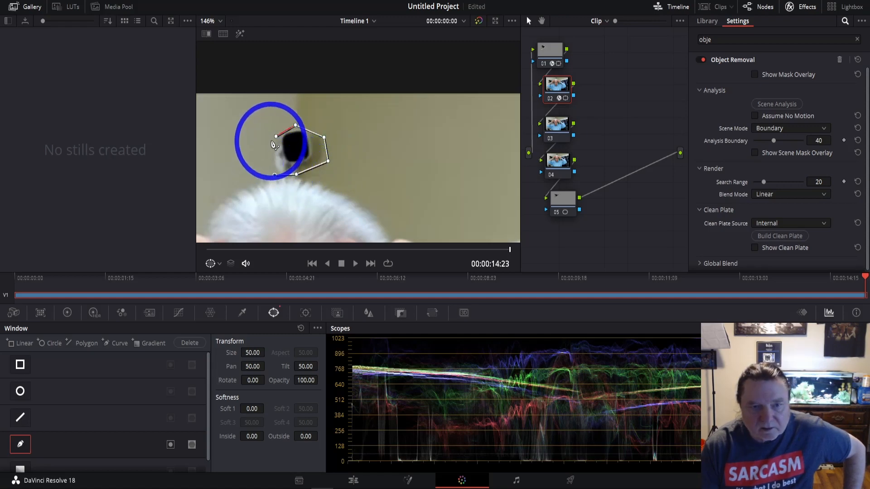
click(276, 136)
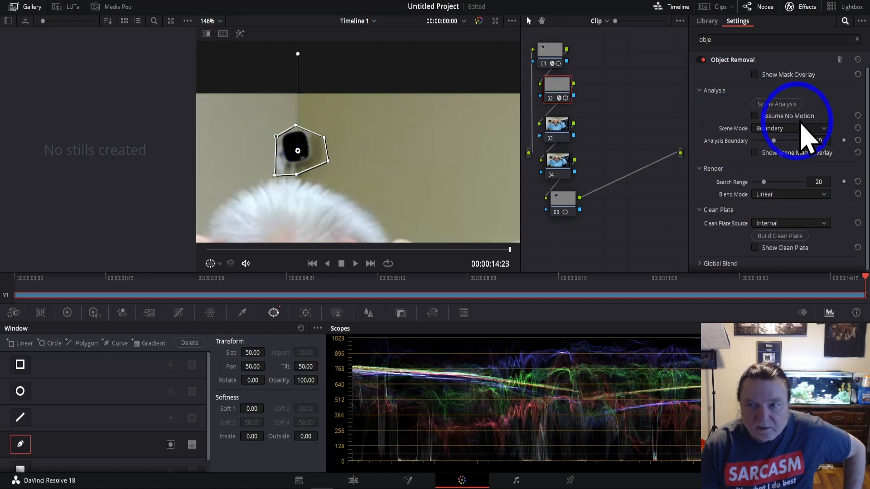
click(755, 74)
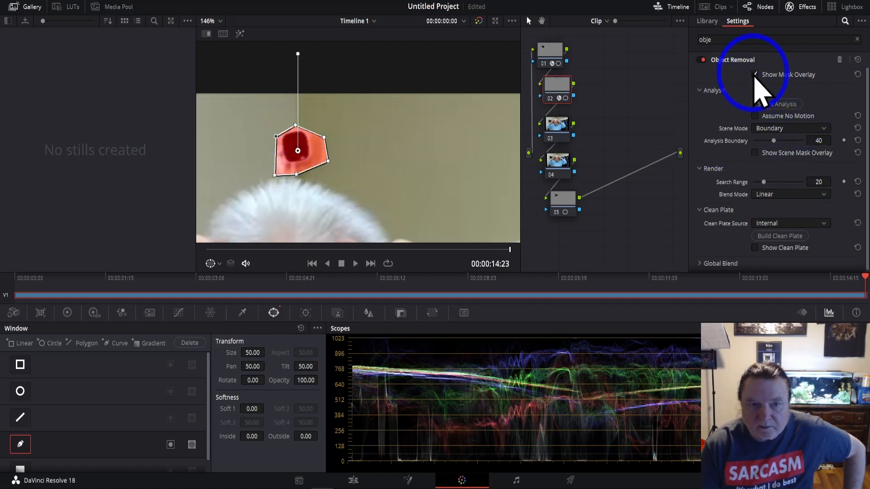
click(755, 75)
Run scene analysis and build the clean plate for node 02's camera window, and check the result on the Edit page.
click(776, 105)
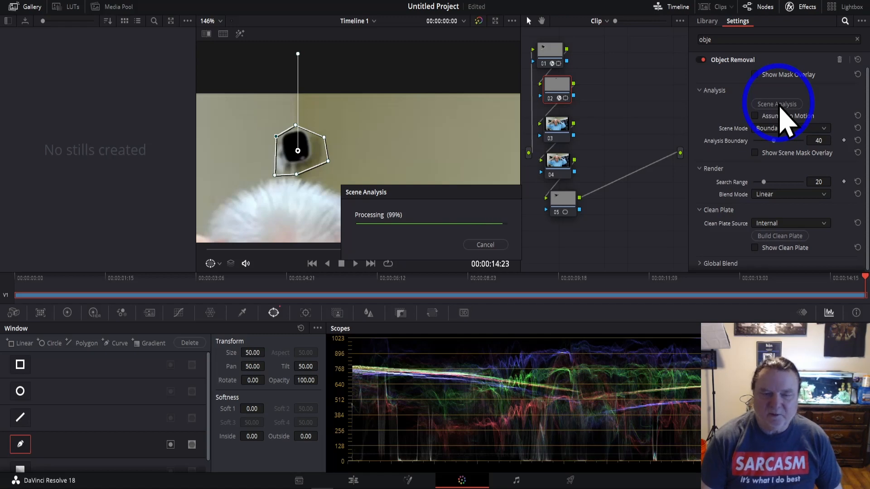
click(775, 238)
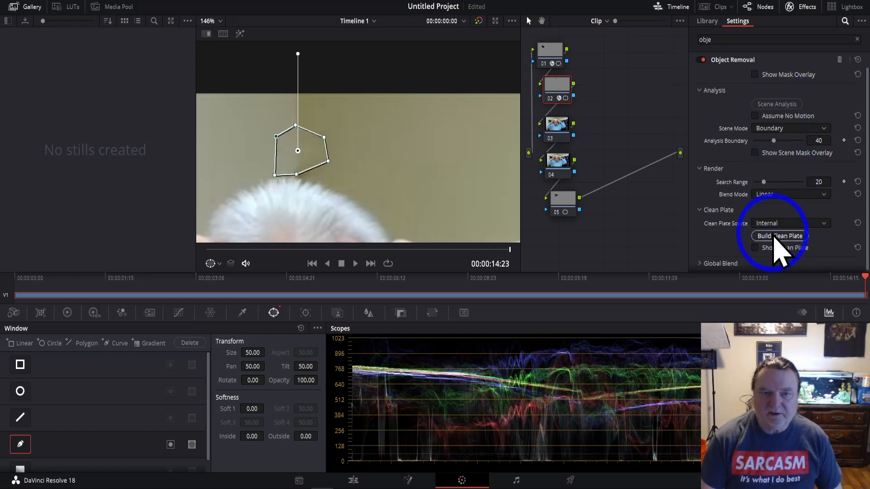
click(354, 482)
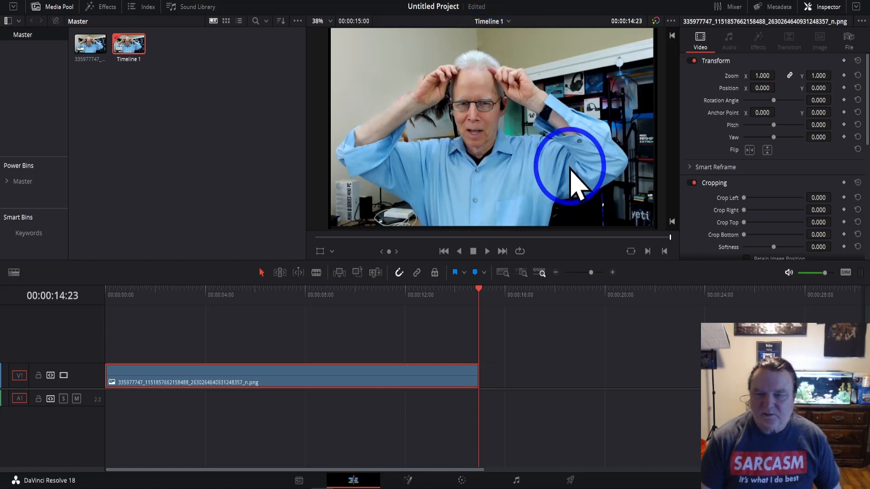
Widen node 02's curve window around the camera by moving its corner points outward, and check the coverage with the mask overlay.
click(461, 480)
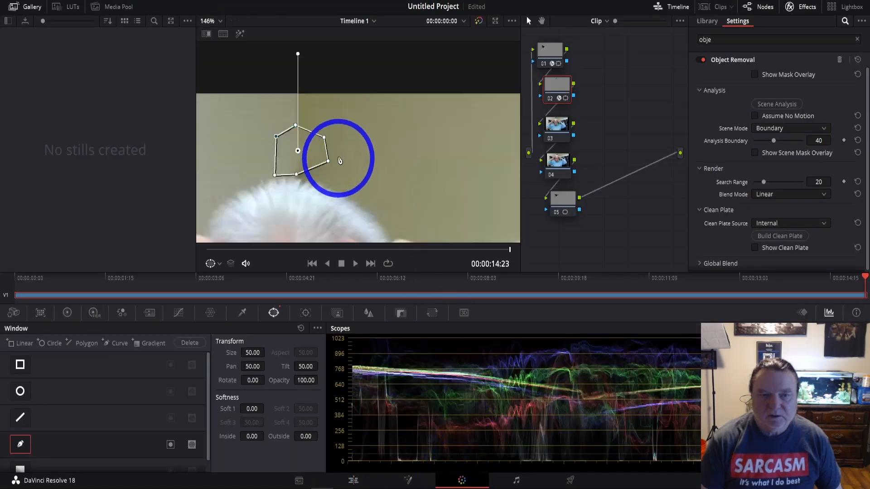
click(297, 174)
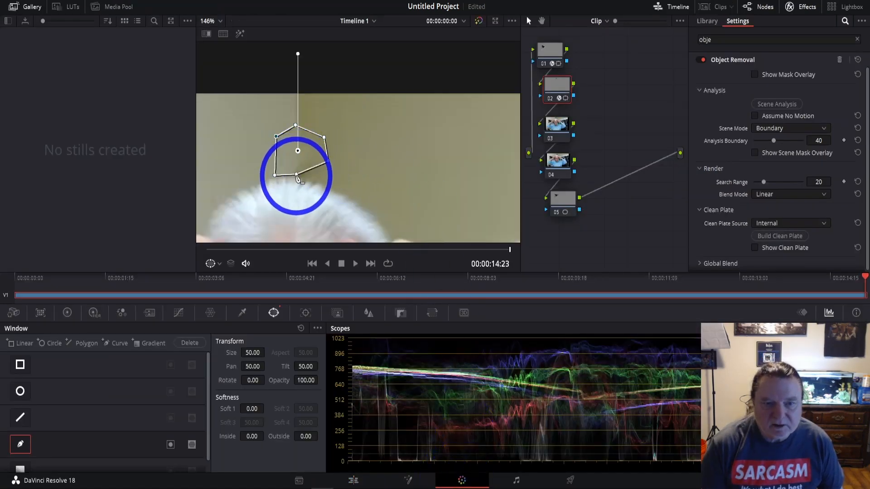
drag(297, 175, 310, 177)
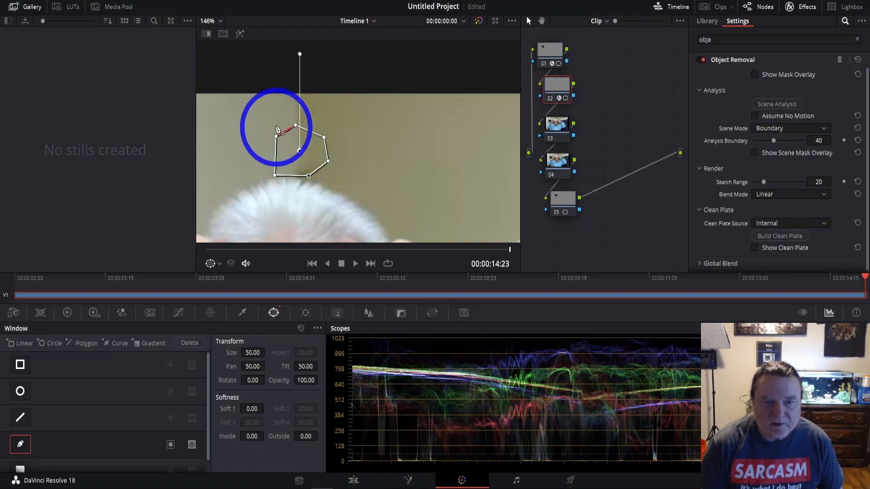
drag(276, 139, 311, 117)
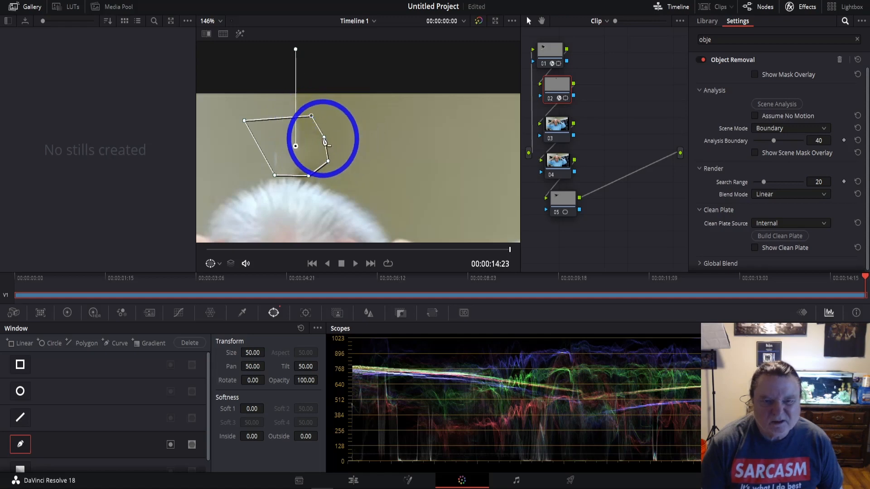
drag(324, 138, 330, 137)
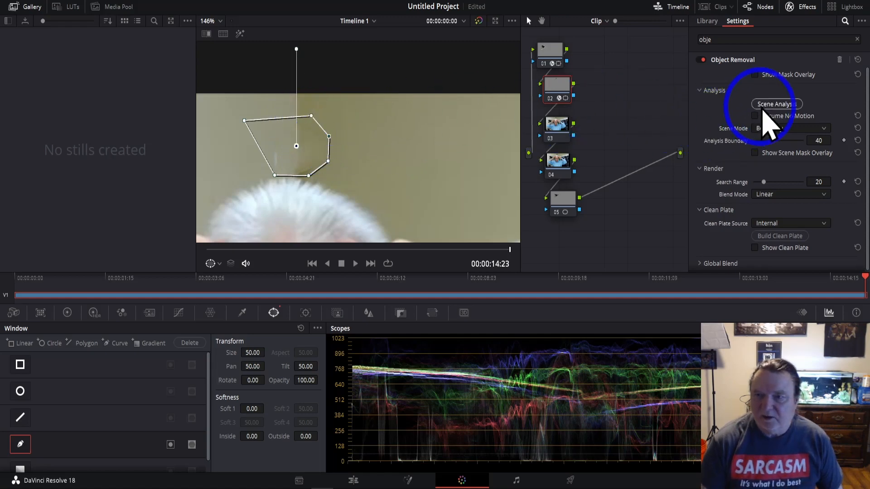
click(754, 74)
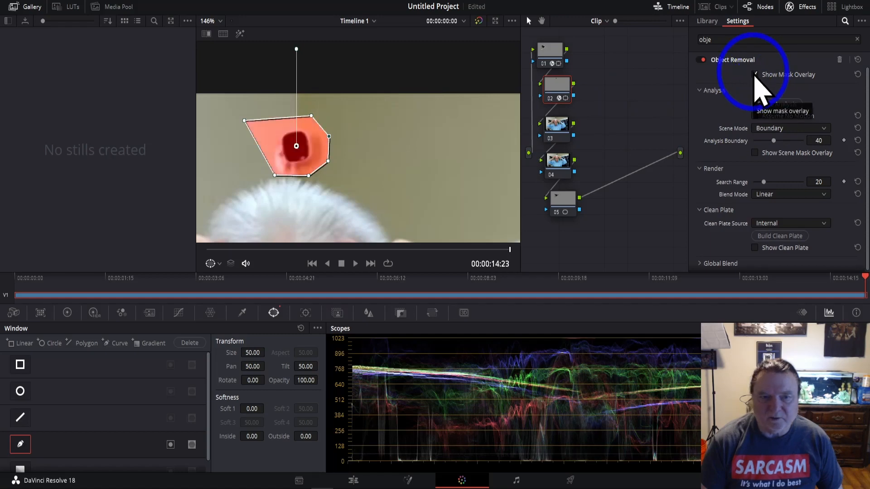
click(754, 74)
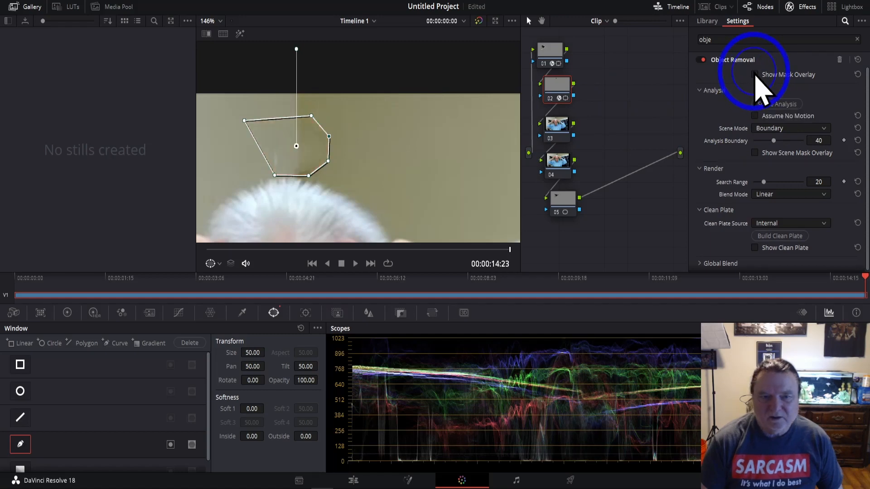
Rerun scene analysis and rebuild the clean plate for the widened camera window, and review the image on the Edit page.
click(773, 105)
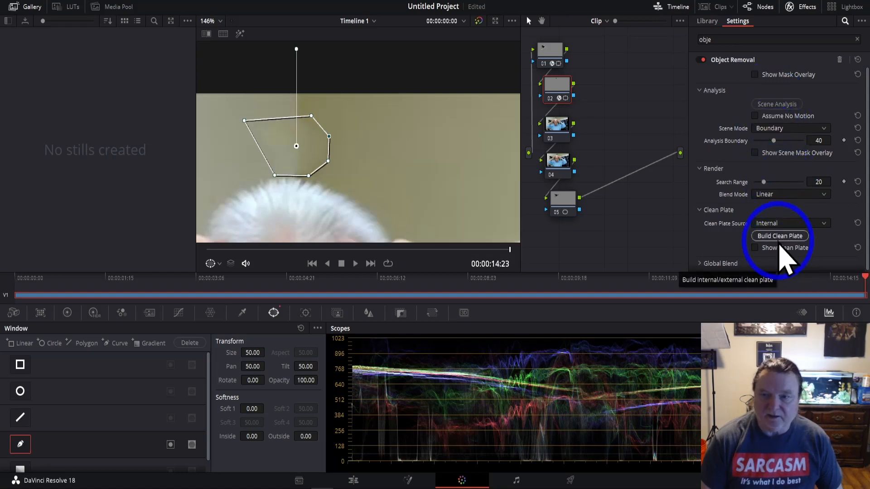
click(775, 236)
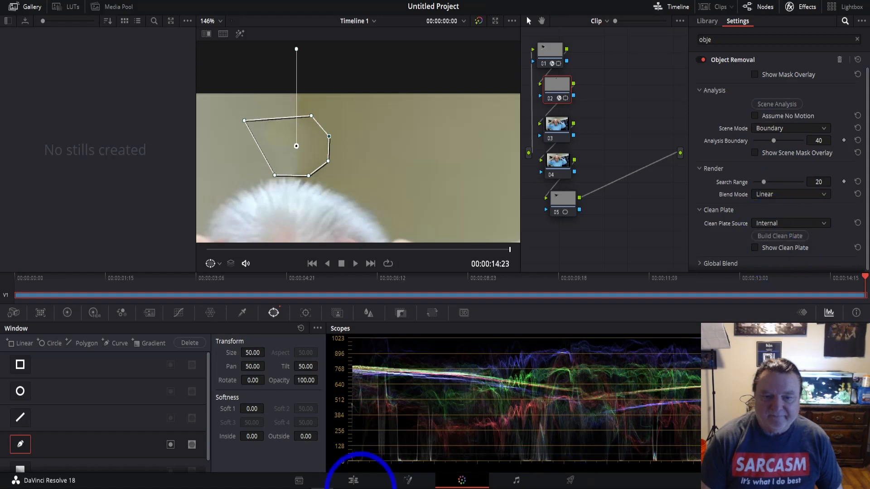
click(354, 481)
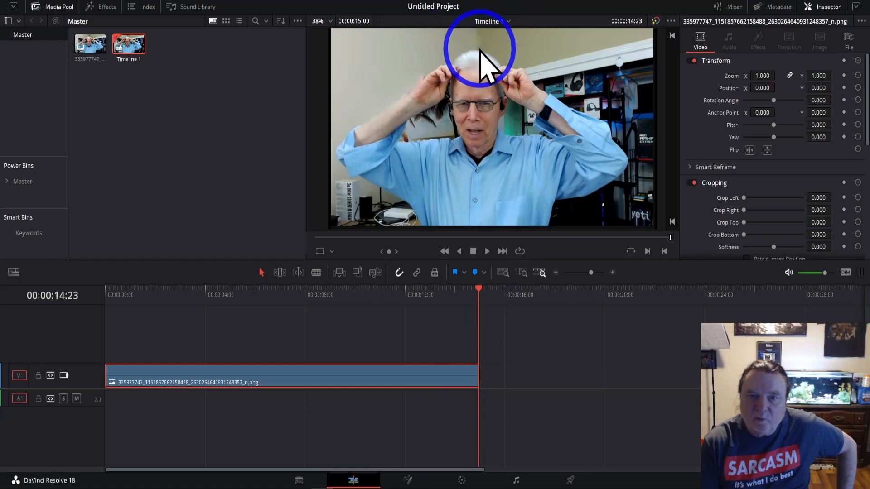
Extend node 02's window farther across the wall beside and above the camera, and check the new shape with the mask overlay.
click(461, 481)
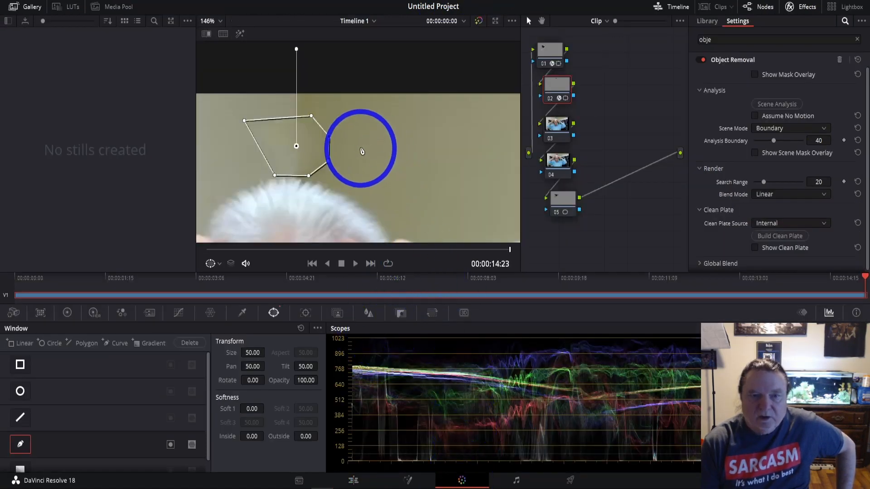
drag(329, 136, 373, 120)
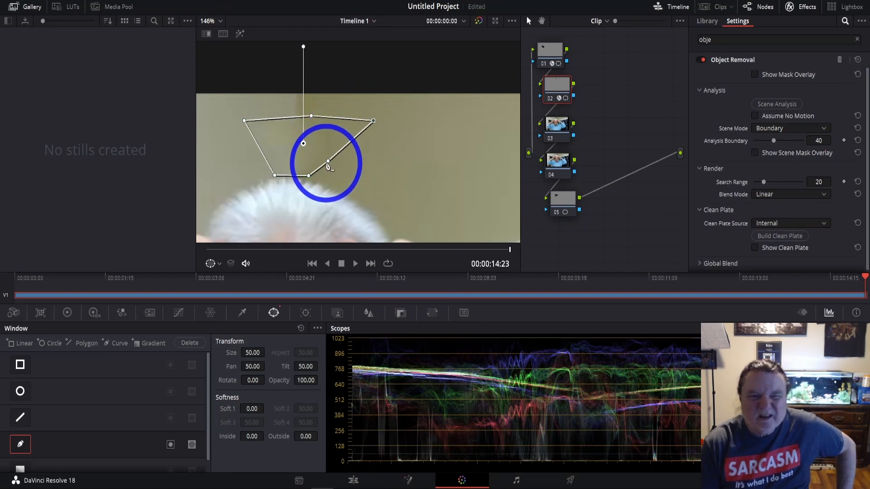
drag(328, 162, 367, 173)
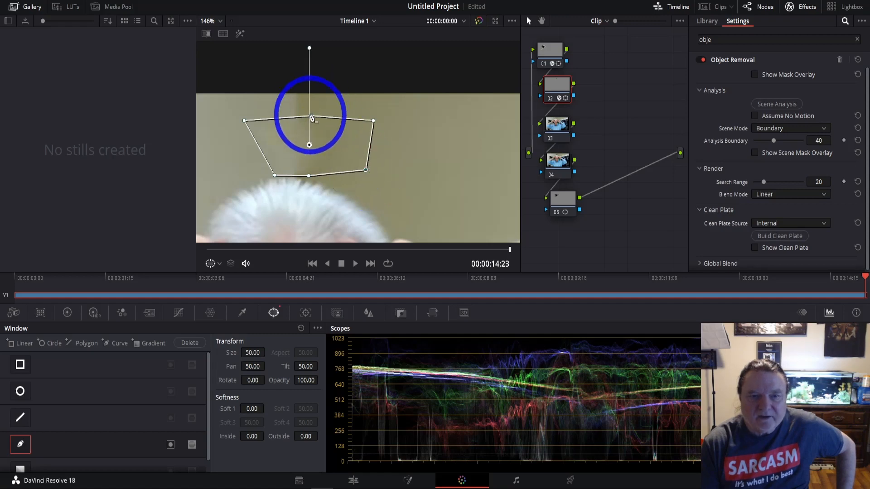
drag(311, 118, 312, 100)
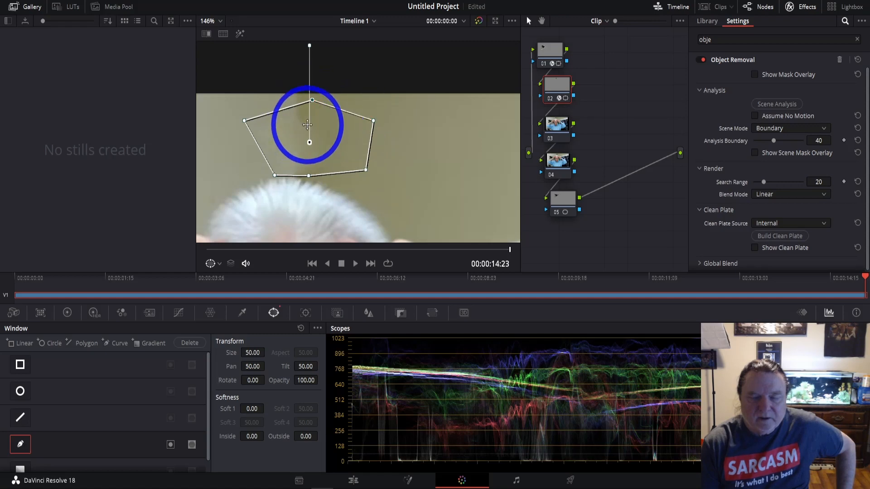
click(755, 74)
click(754, 74)
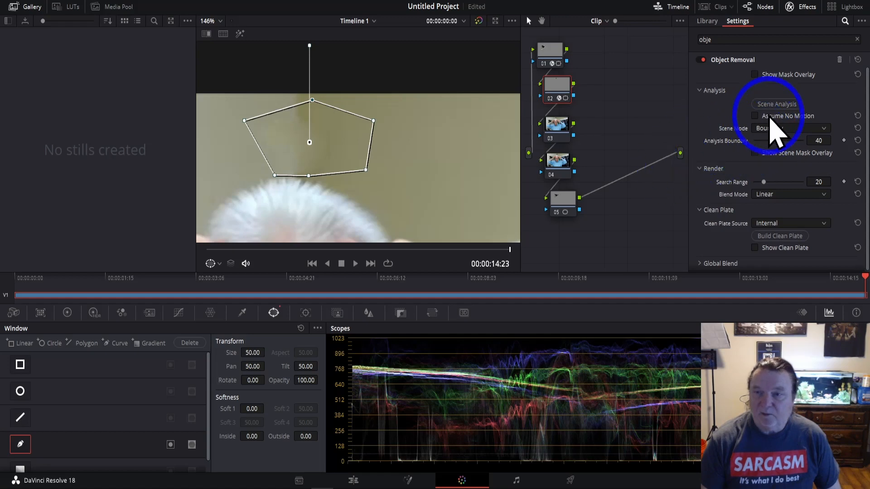
click(754, 74)
click(755, 74)
Run scene analysis and build the clean plate for the extended window, and inspect the wall above the man's head closely on the Edit page.
click(776, 104)
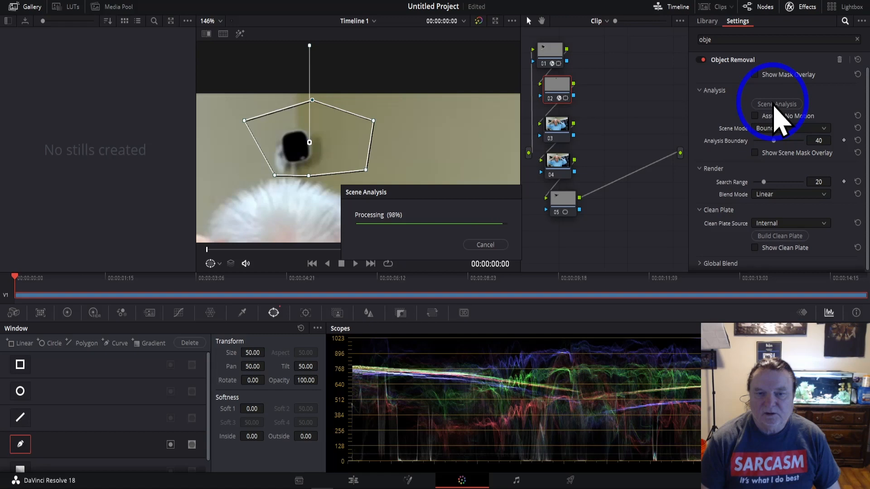
click(773, 237)
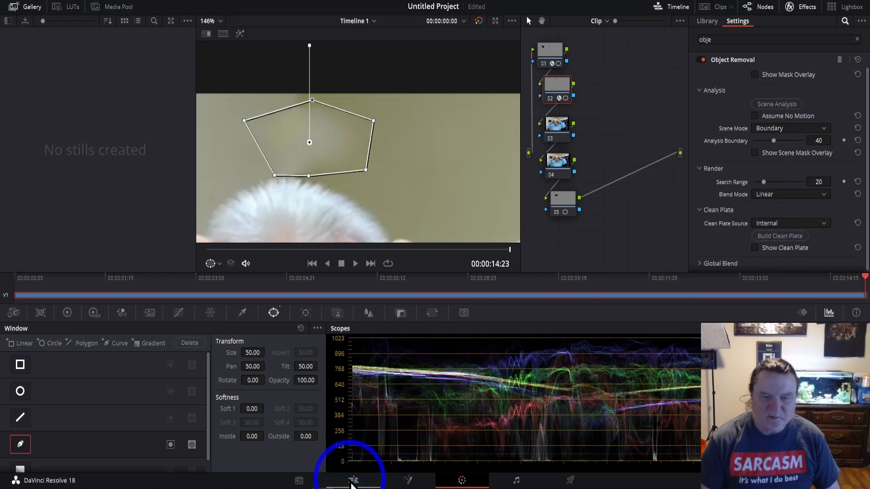
click(352, 482)
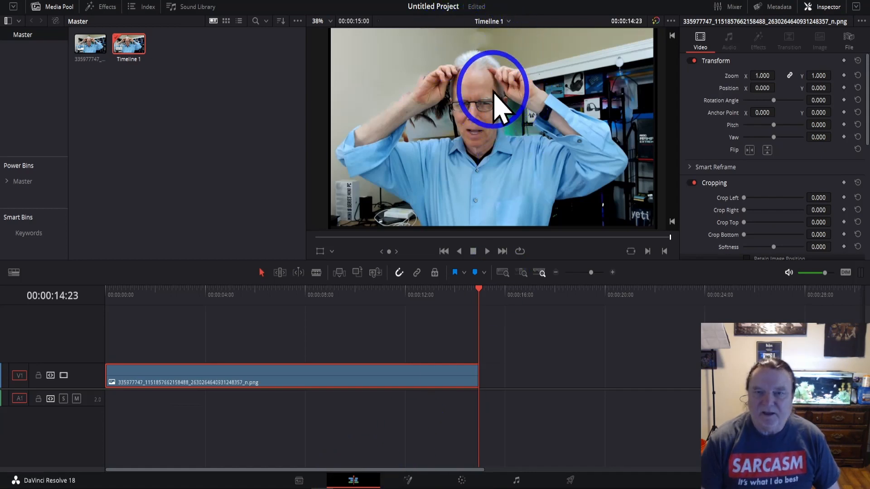
scroll(494, 107, up, 5)
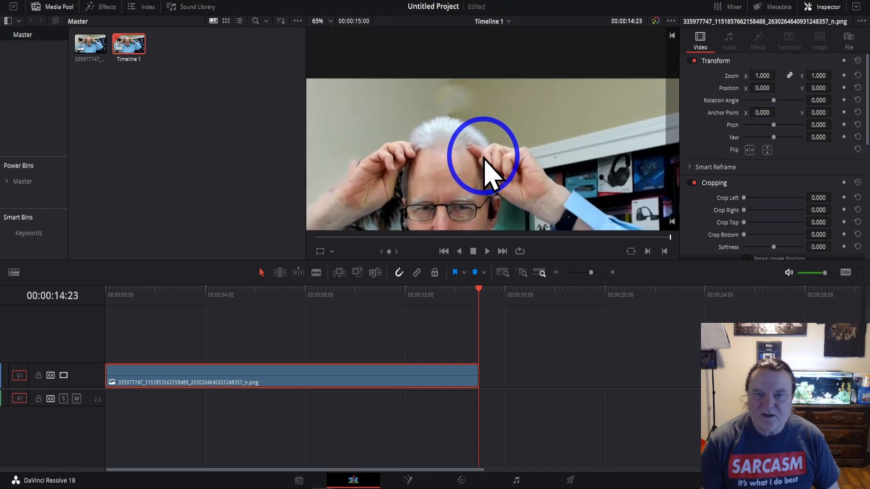
scroll(484, 157, up, 6)
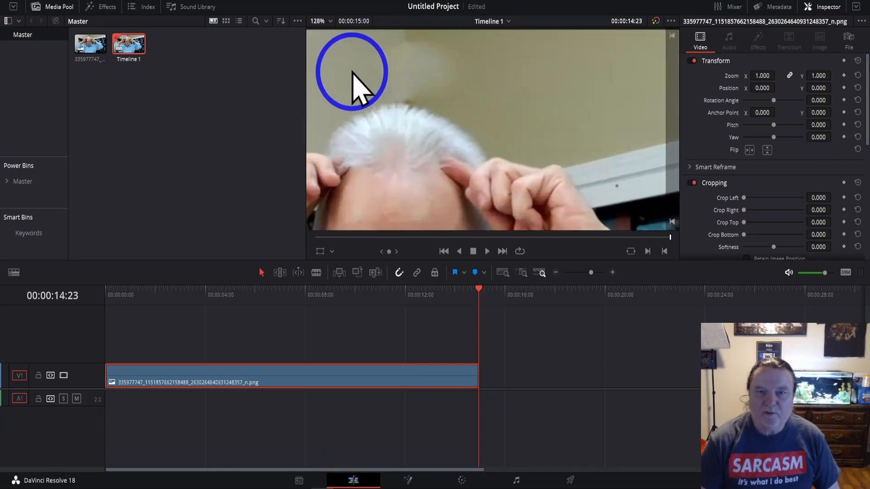
scroll(472, 87, down, 1)
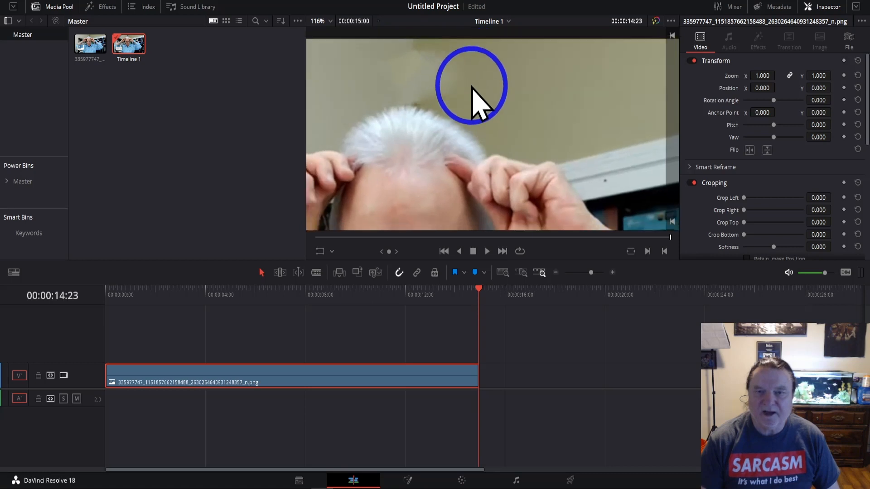
scroll(472, 87, down, 4)
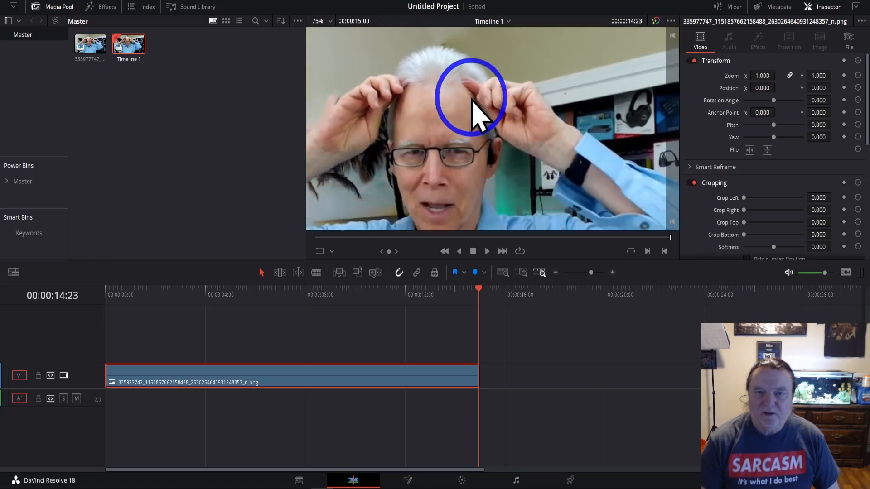
scroll(471, 102, down, 3)
drag(475, 109, 442, 100)
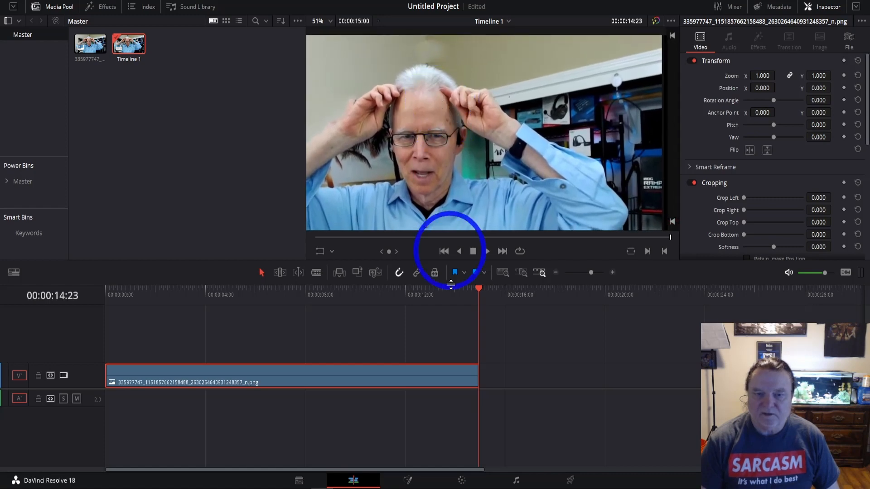
Narrow node 02's curve window by pulling its outer corner points in toward the camera, and show the mask overlay.
click(461, 482)
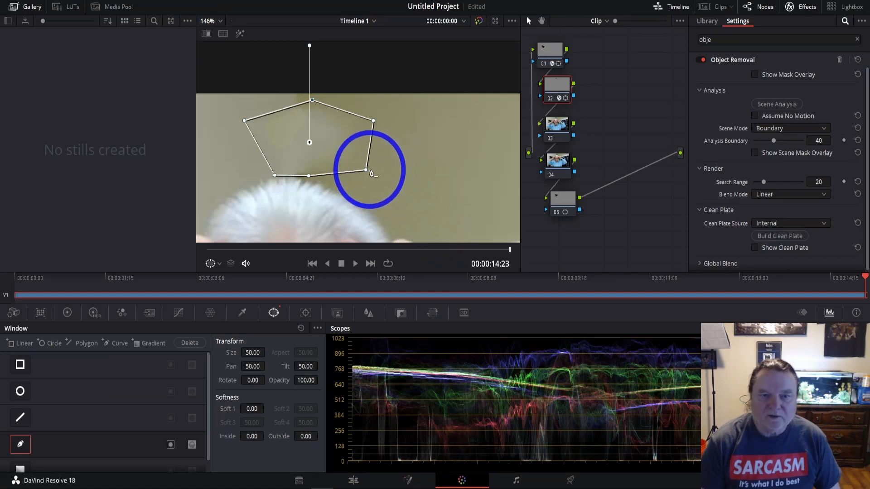
drag(365, 171, 319, 163)
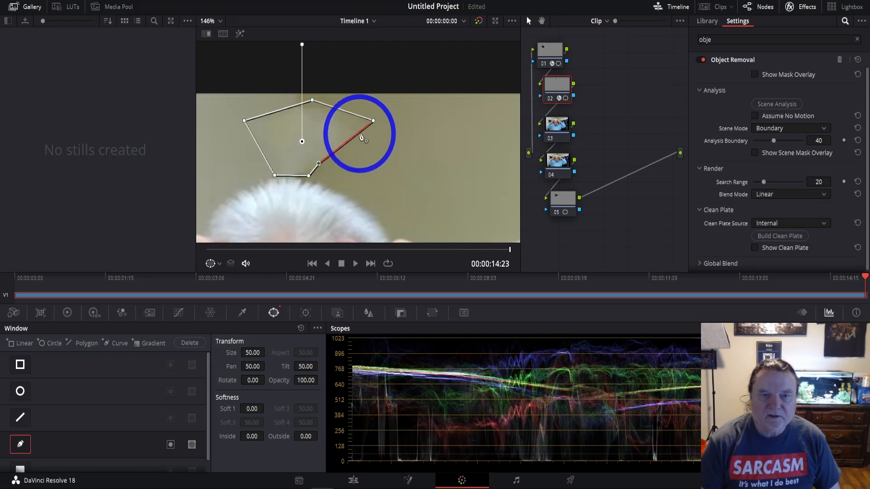
drag(372, 122, 310, 110)
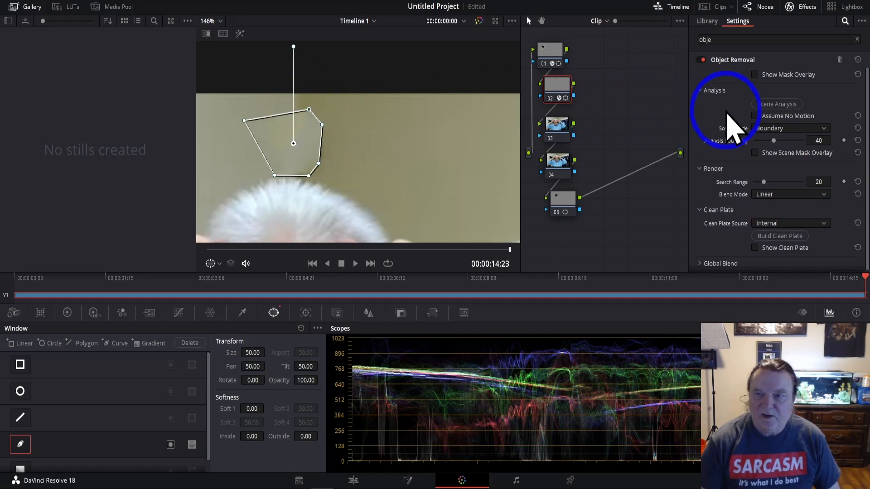
click(755, 74)
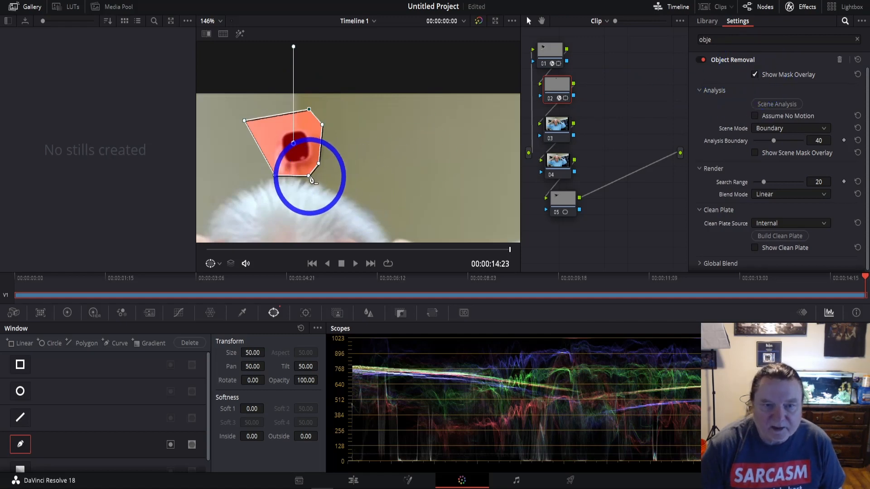
Refine node 02's window outline around the masked camera, adding points along its upper and right-hand edges, and hide the mask overlay.
drag(309, 176, 312, 165)
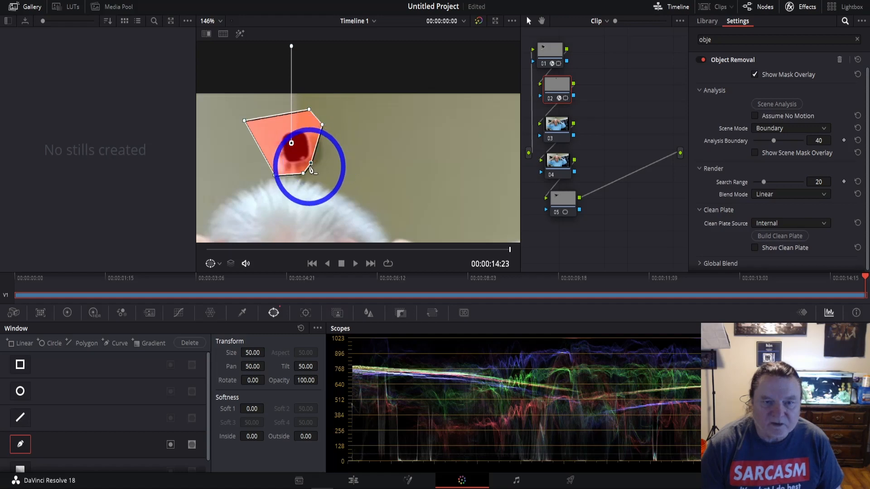
drag(311, 168, 320, 168)
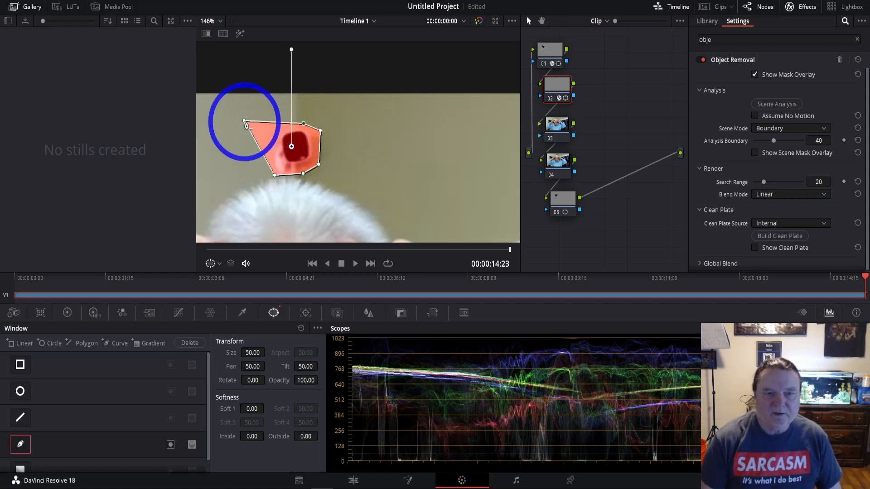
drag(244, 121, 244, 124)
click(271, 124)
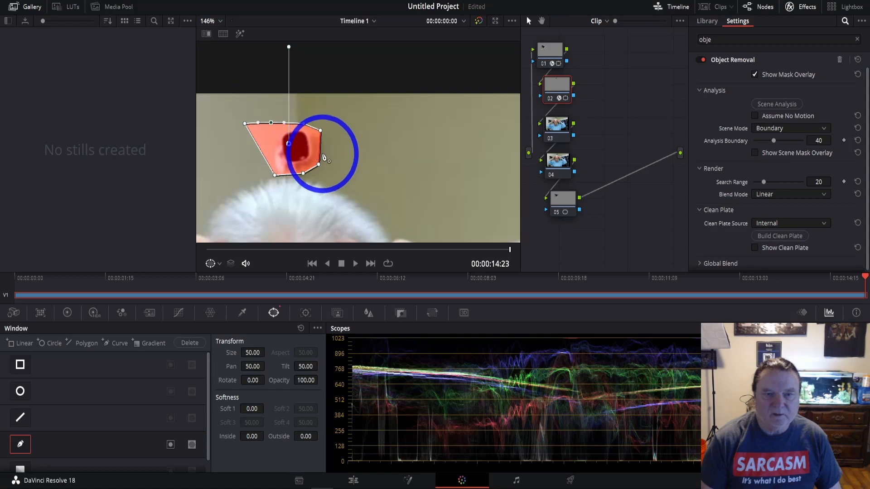
drag(320, 149, 315, 148)
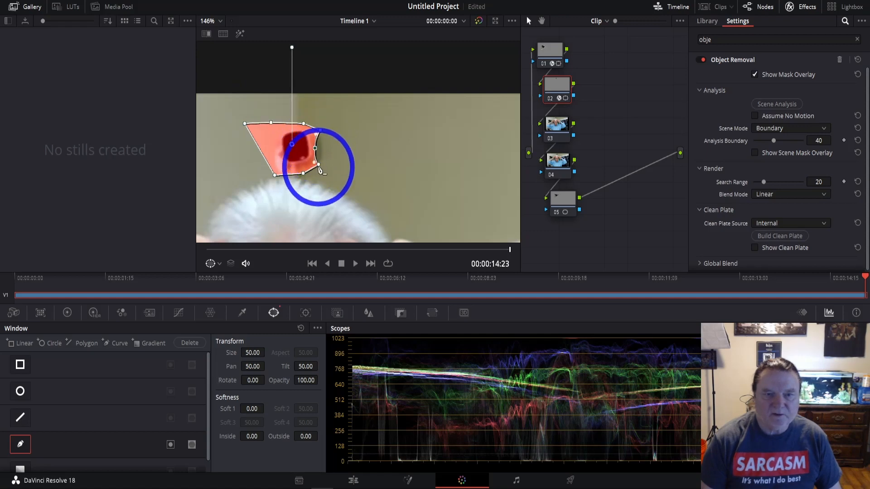
click(755, 75)
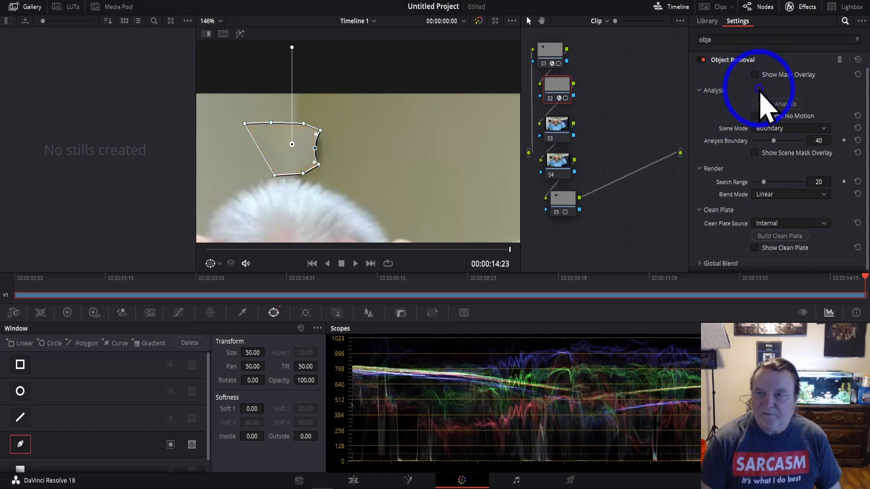
Run scene analysis and build the clean plate for node 02's tightened window, and review the image on the Edit page.
click(773, 106)
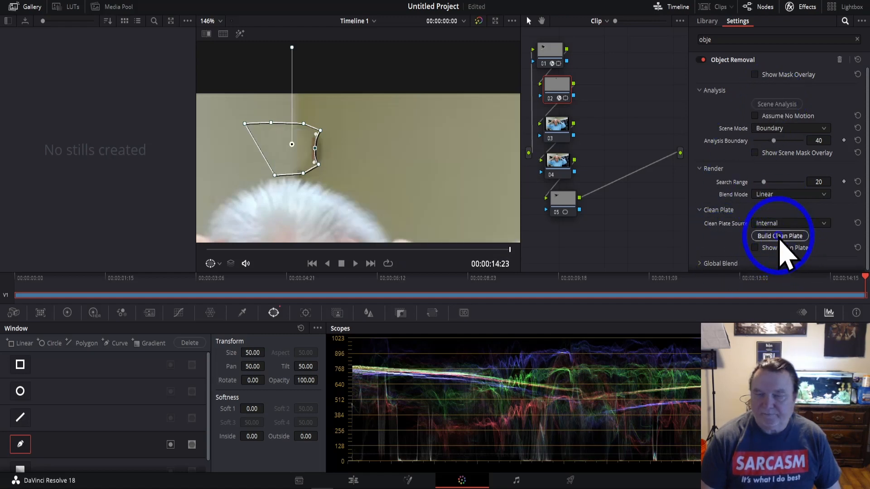
click(780, 239)
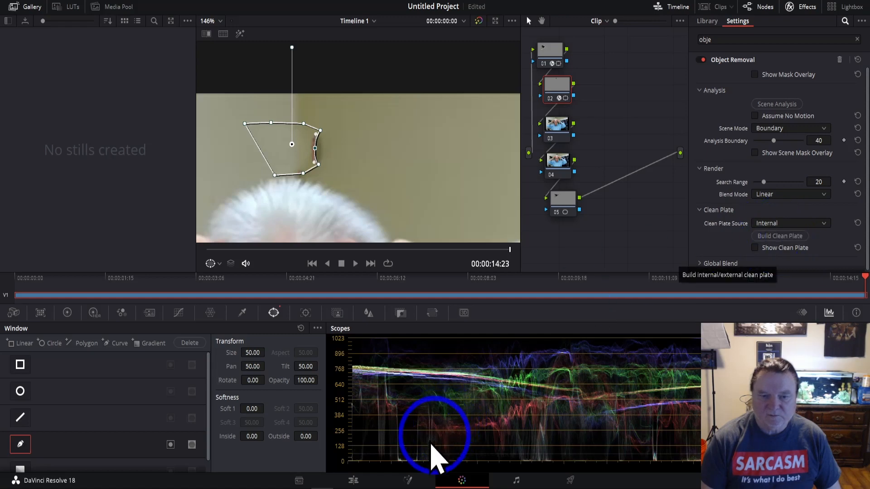
click(353, 480)
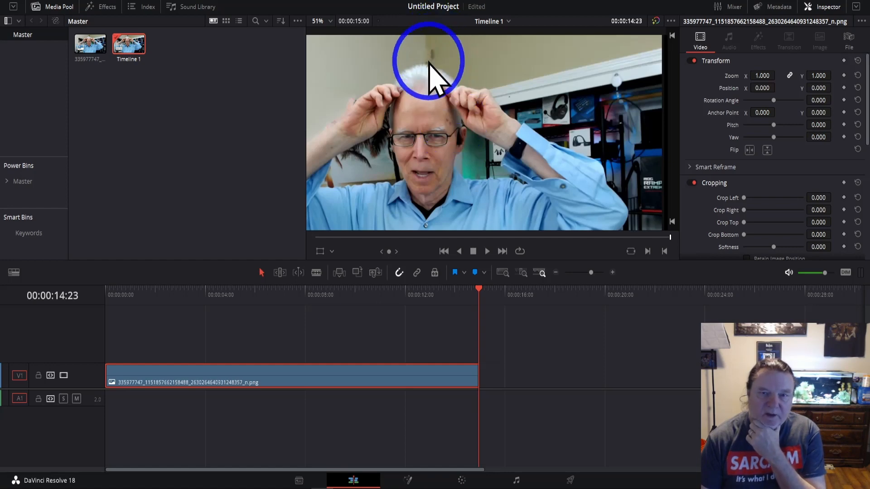
Apply the Object Removal effect to node 03 on the Color page.
click(461, 481)
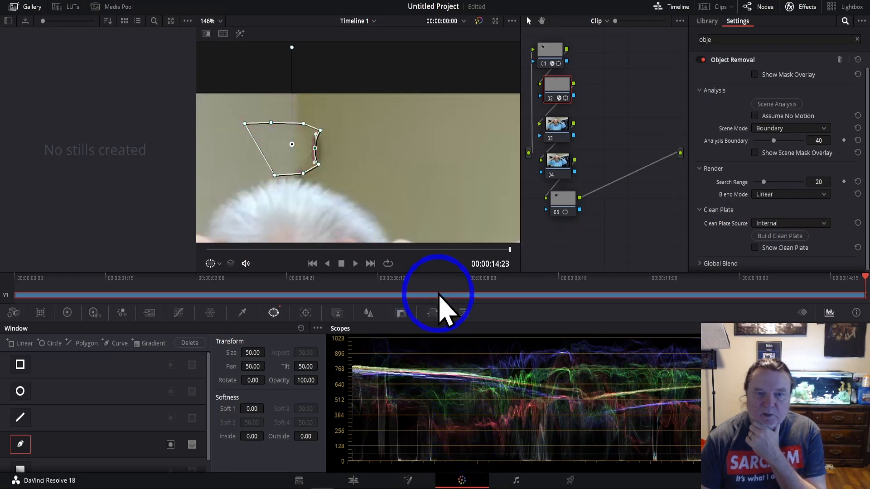
click(561, 132)
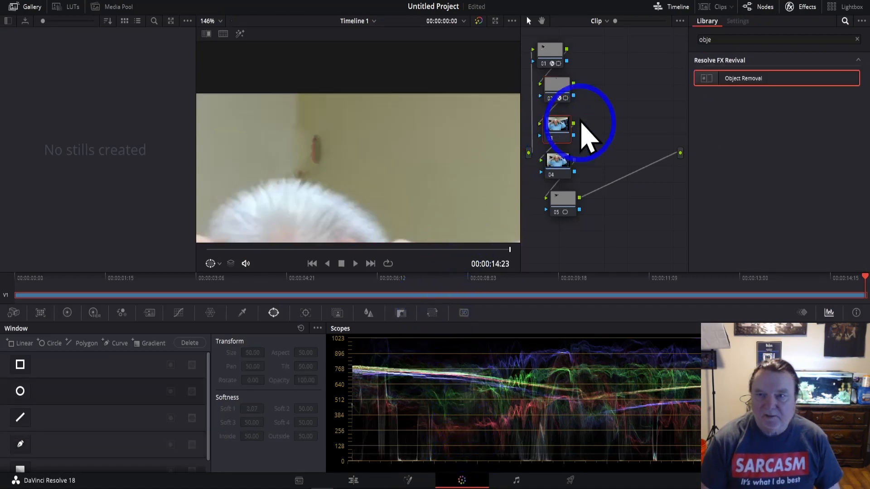
drag(730, 80, 553, 126)
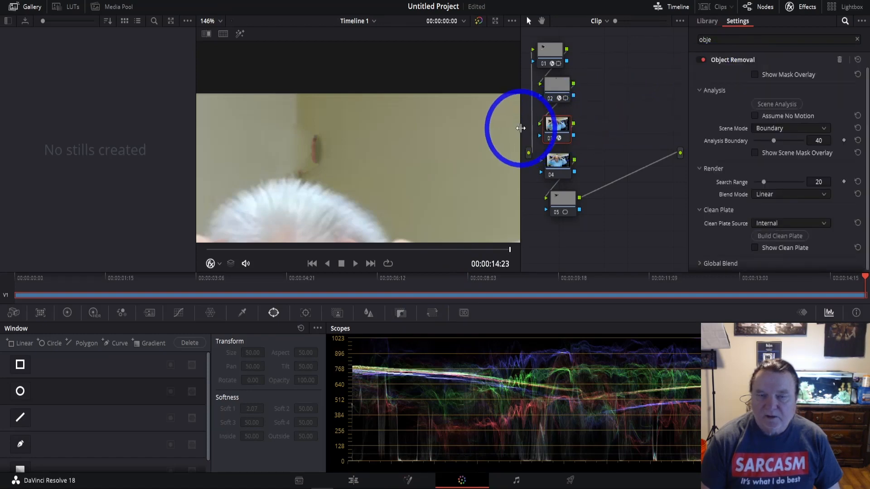
Draw a closed four-point curve window on node 03 around the leftover dark spots above the man's hair, and check it with the mask overlay.
click(20, 445)
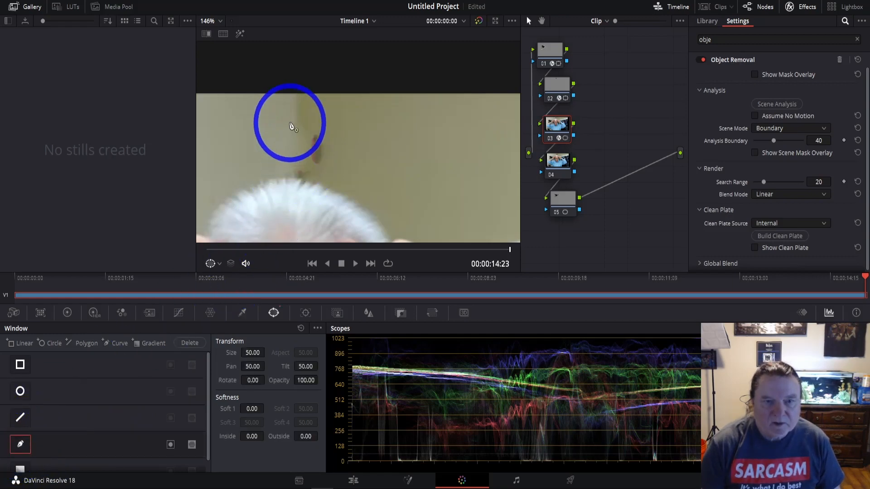
click(331, 134)
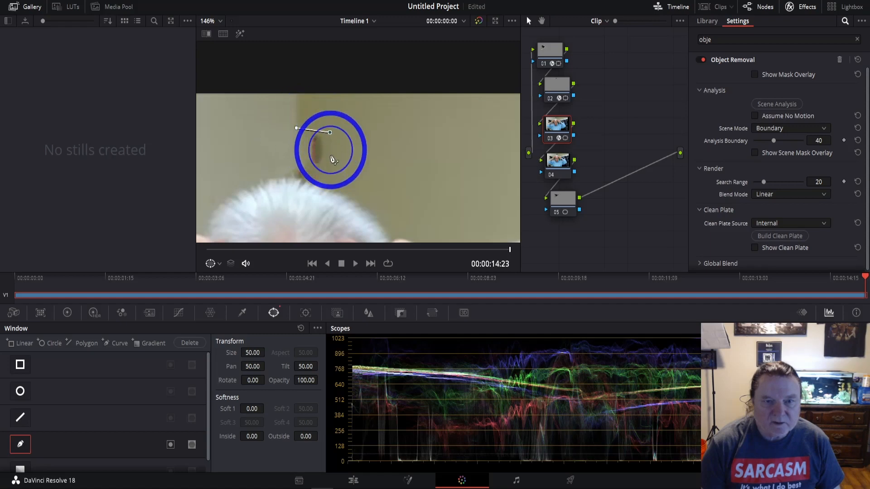
click(329, 182)
click(293, 177)
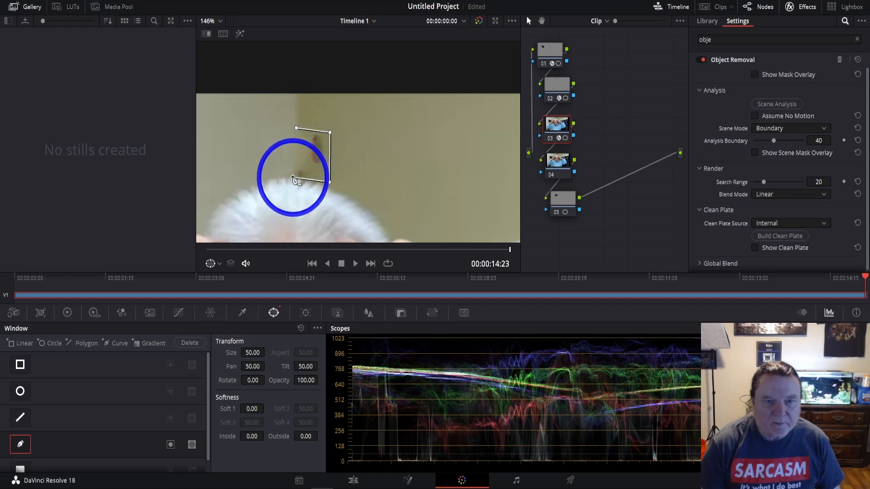
click(296, 129)
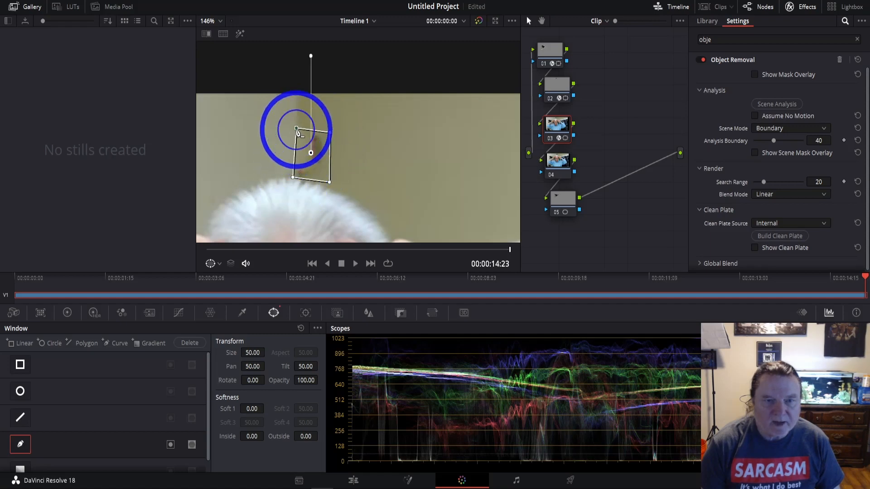
click(755, 75)
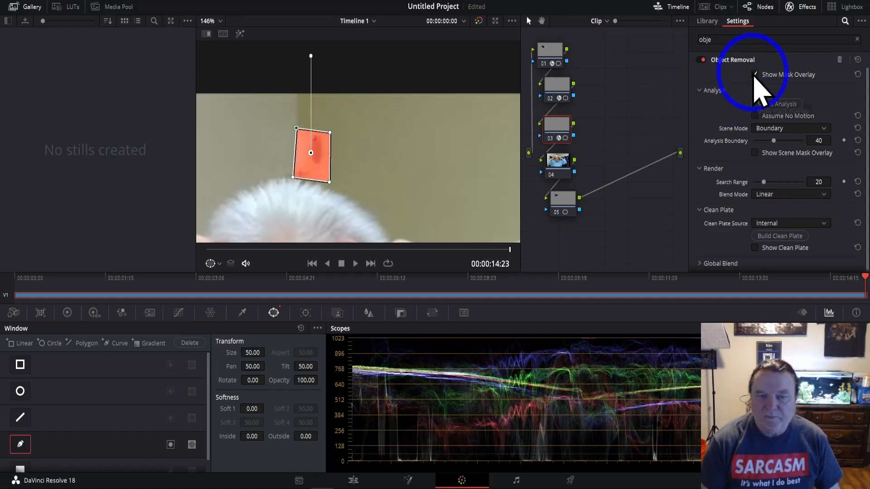
click(755, 75)
Run scene analysis and build the clean plate for node 03, and review the cleaned wall on the Edit page.
click(762, 104)
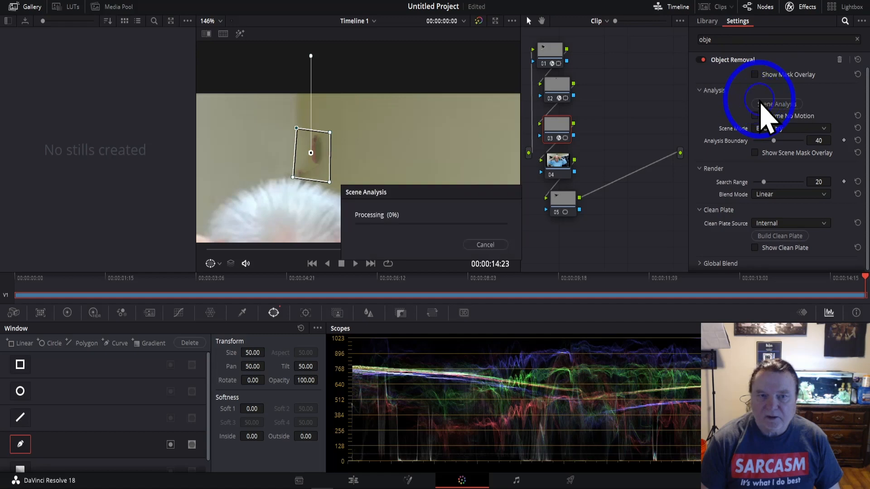
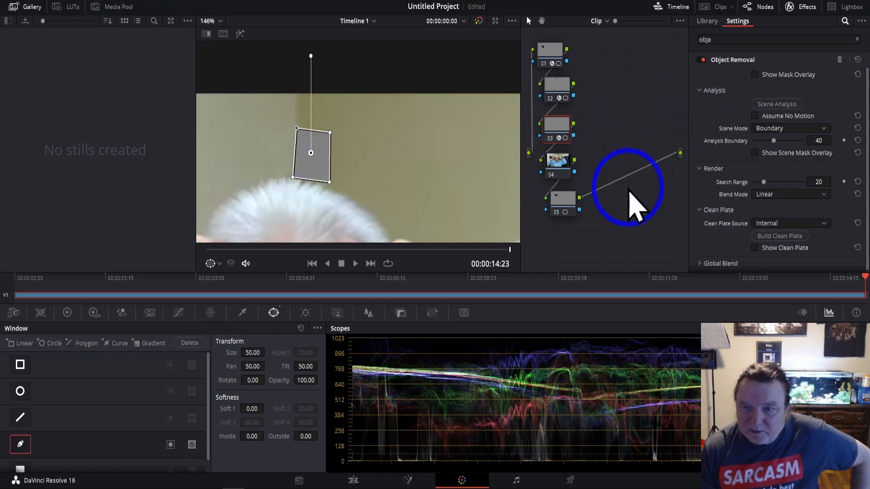
click(776, 237)
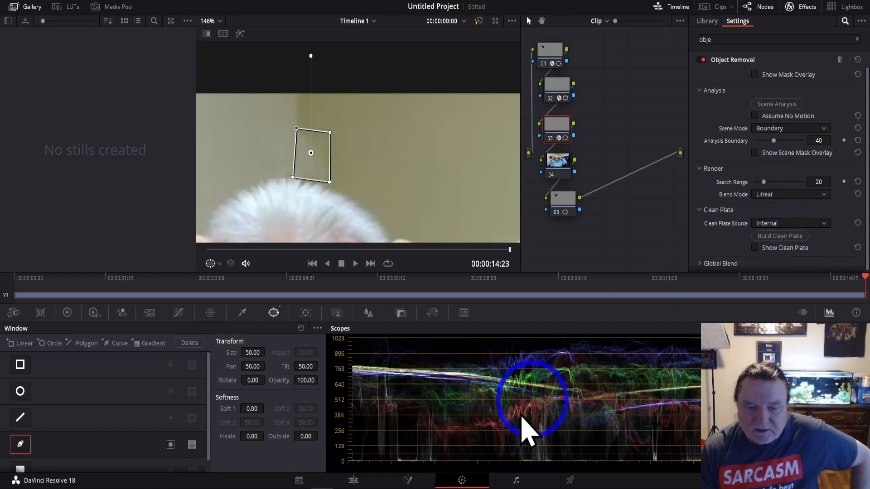
click(353, 480)
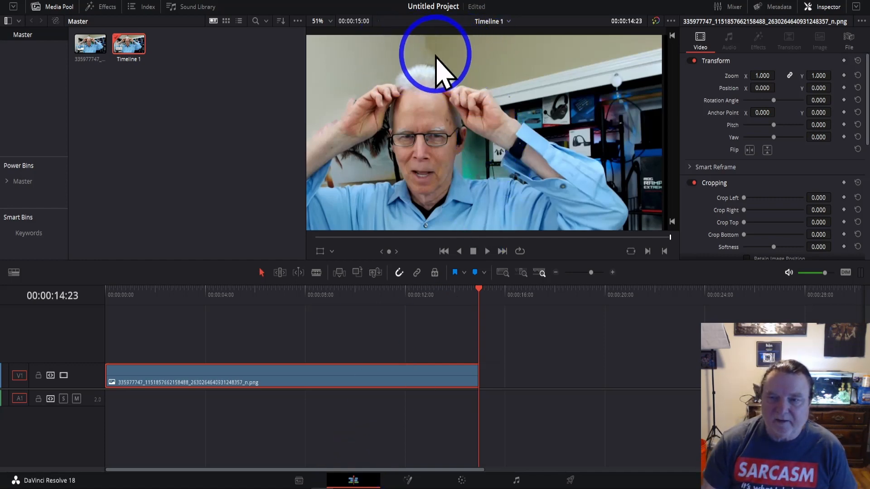
Name the render file "Object Removal Render One" on the Deliver page.
click(570, 482)
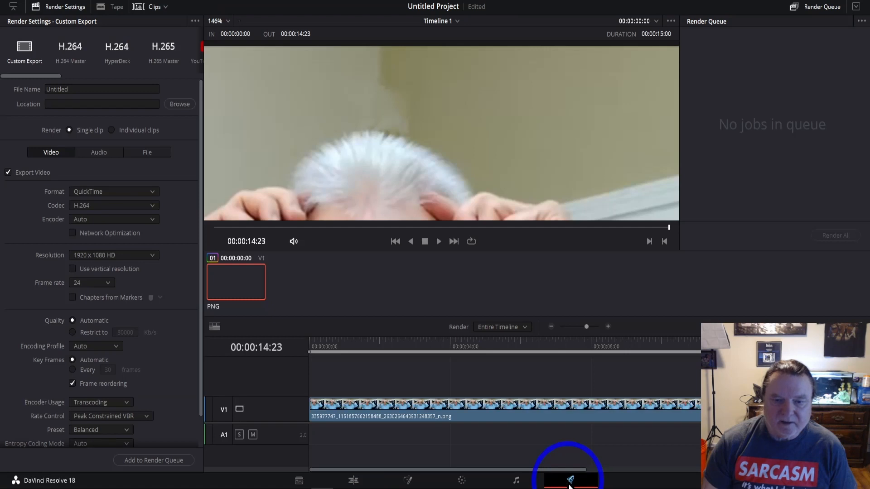
click(74, 89)
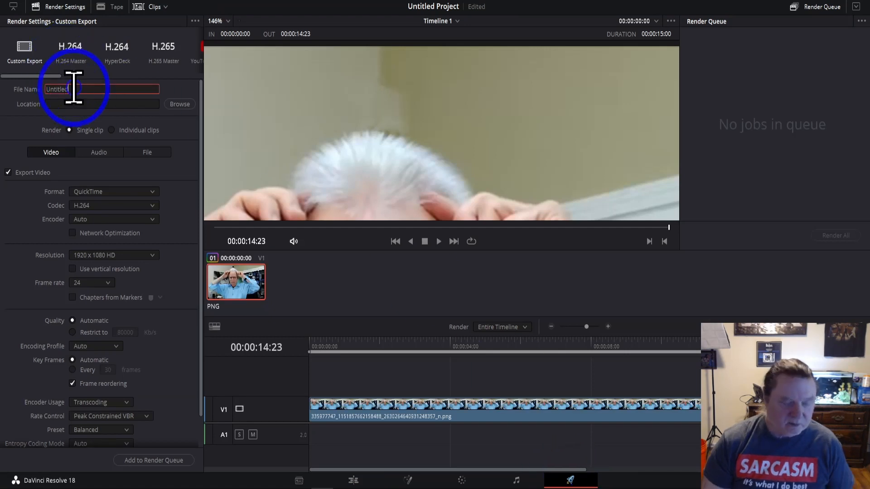
key(BackSpace)
key(BackSpace)
key(BackSpace)
key(BackSpace)
key(BackSpace)
key(BackSpace)
key(BackSpace)
key(BackSpace)
text(Obe)
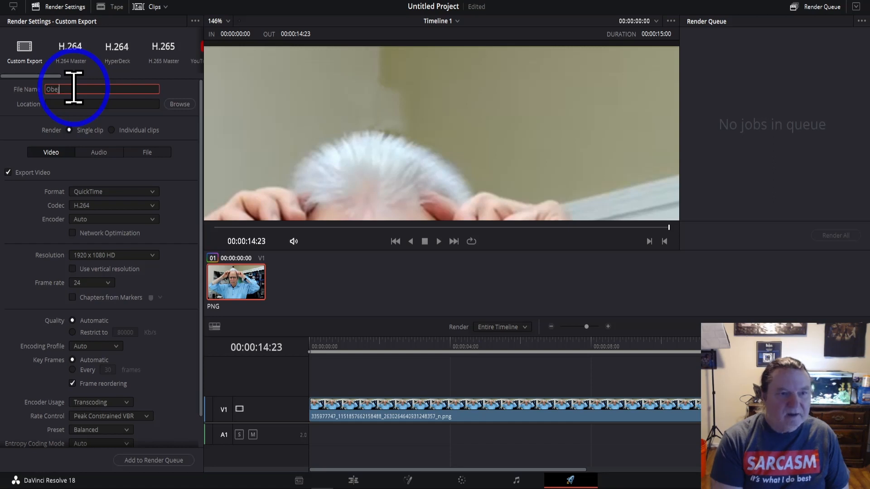
key(BackSpace)
text(ject Removal Render One)
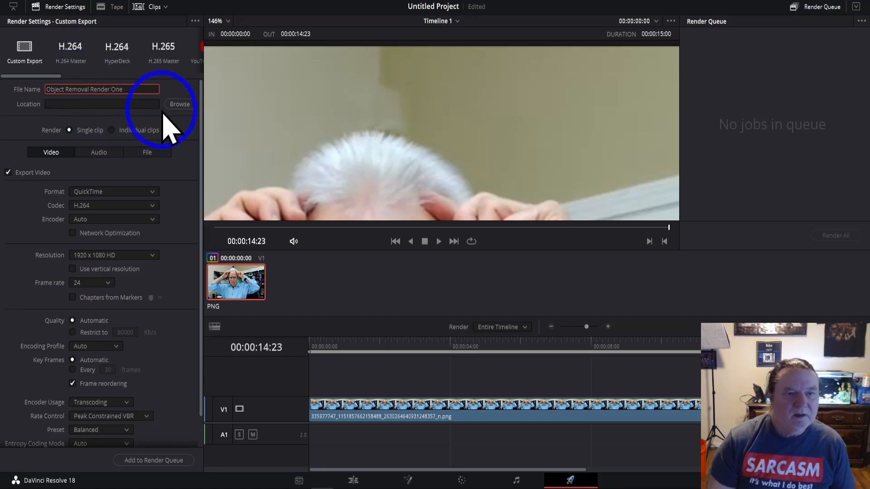
Browse for the render location and open the Davinci Completed Projects folder inside Davinci on Data Drive (D:).
click(179, 104)
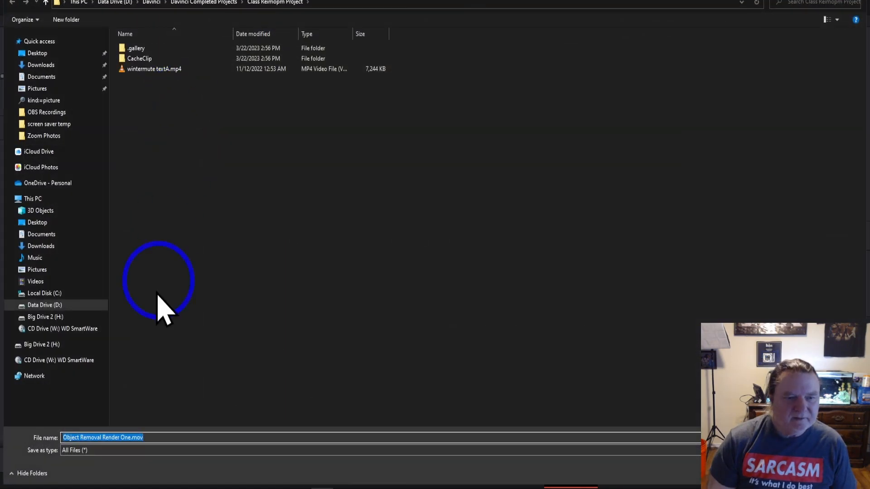
click(52, 305)
double_click(691, 134)
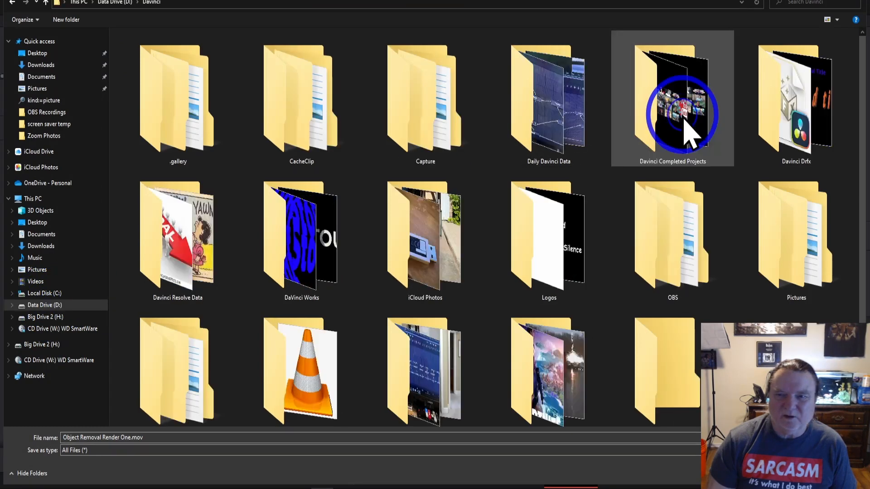
double_click(690, 129)
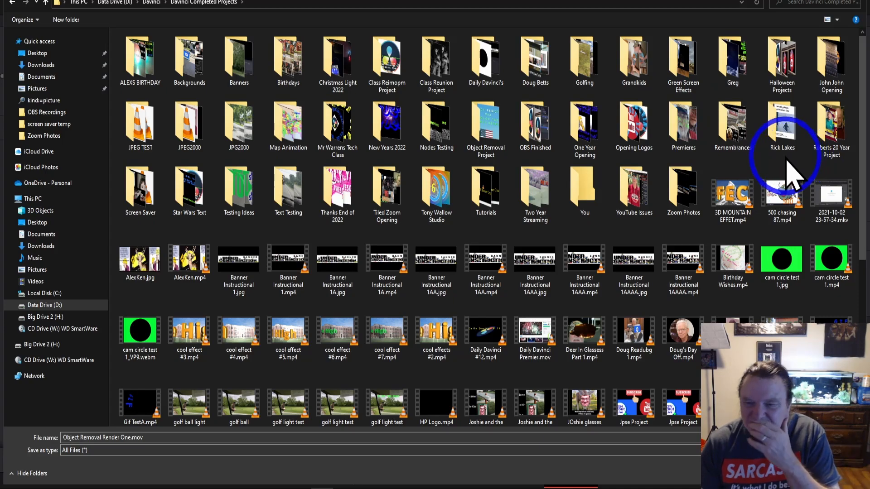
Create a folder named "Davinci Object Removal" inside Davinci Completed Projects and save it as the render location.
scroll(788, 168, down, 5)
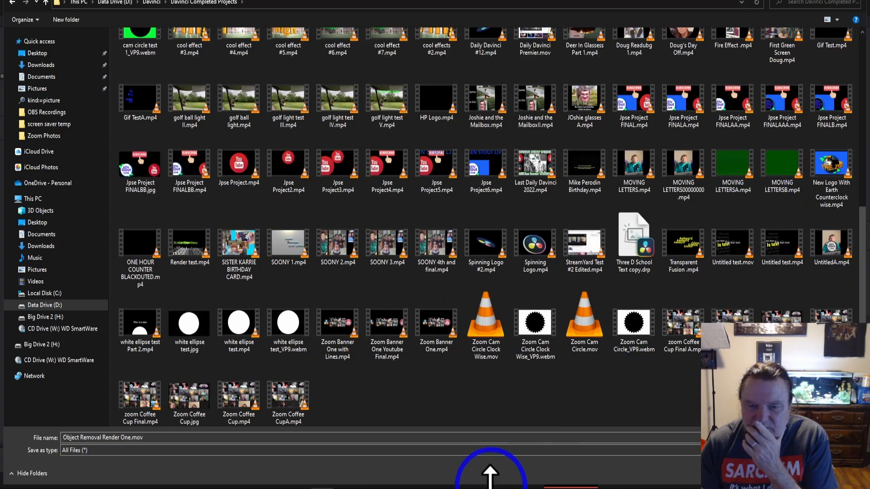
right_click(483, 422)
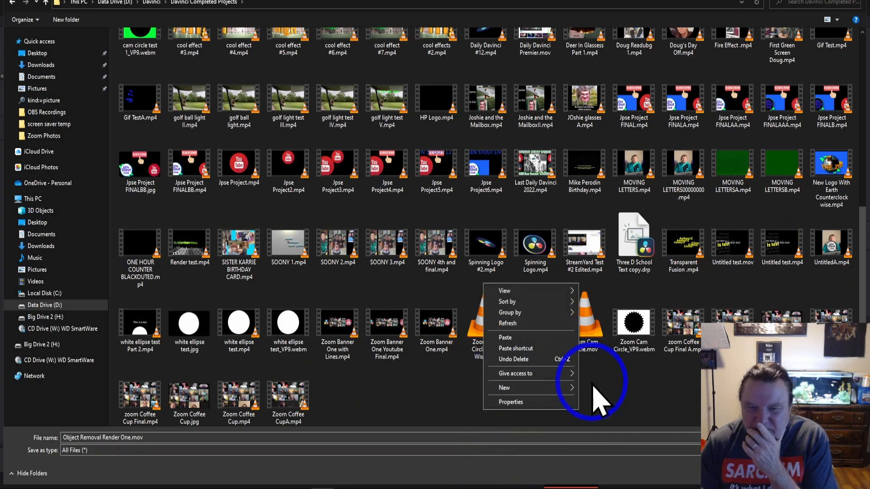
mouse_move(573, 388)
click(597, 389)
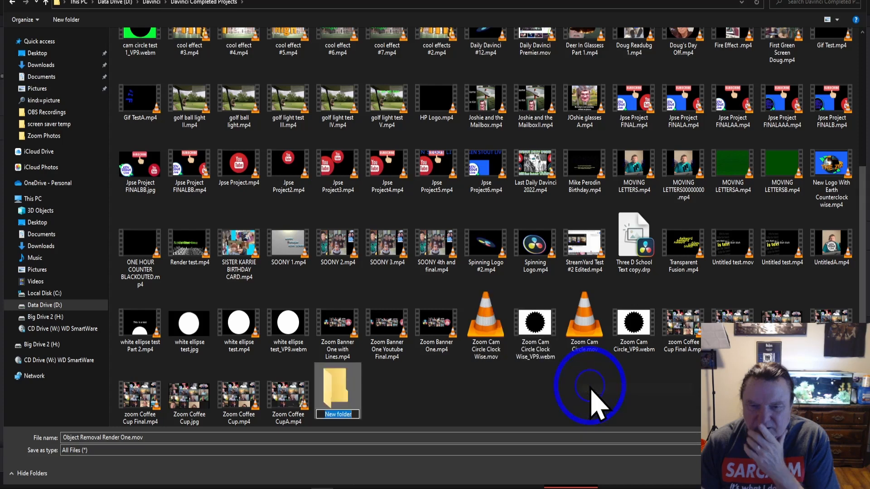
text(O)
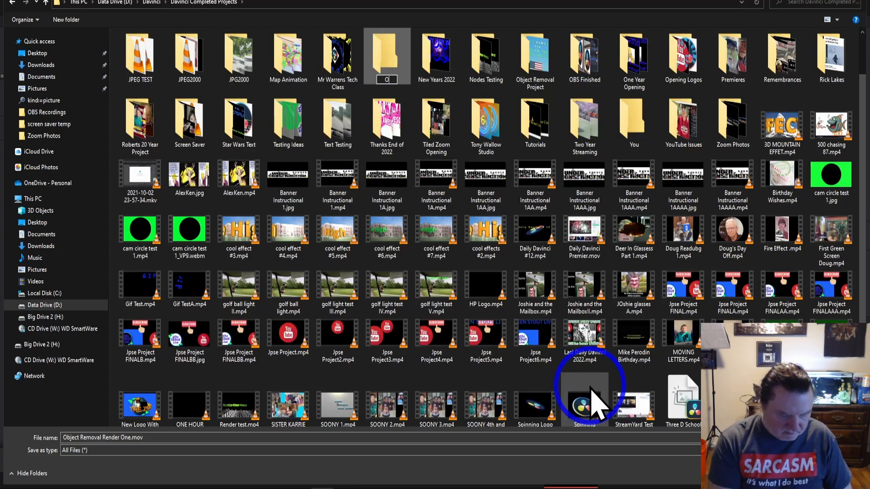
key(BackSpace)
text(Da)
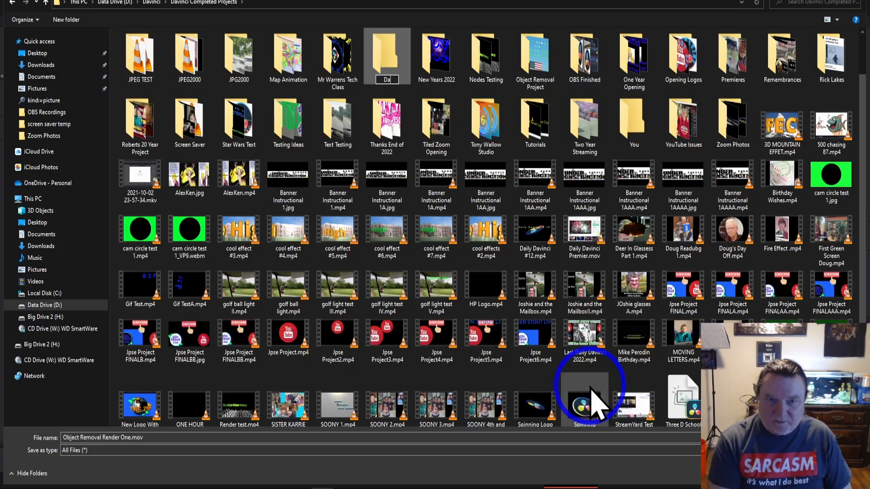
text(vinci Obje)
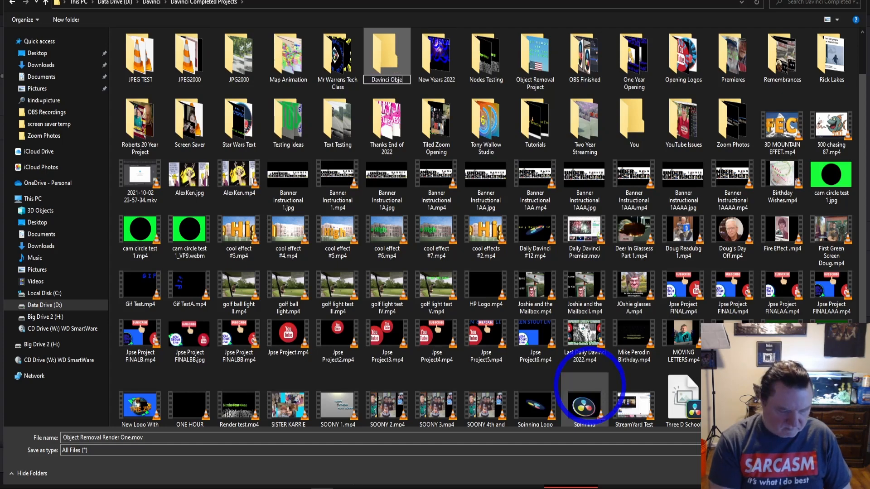
text(ct Removal)
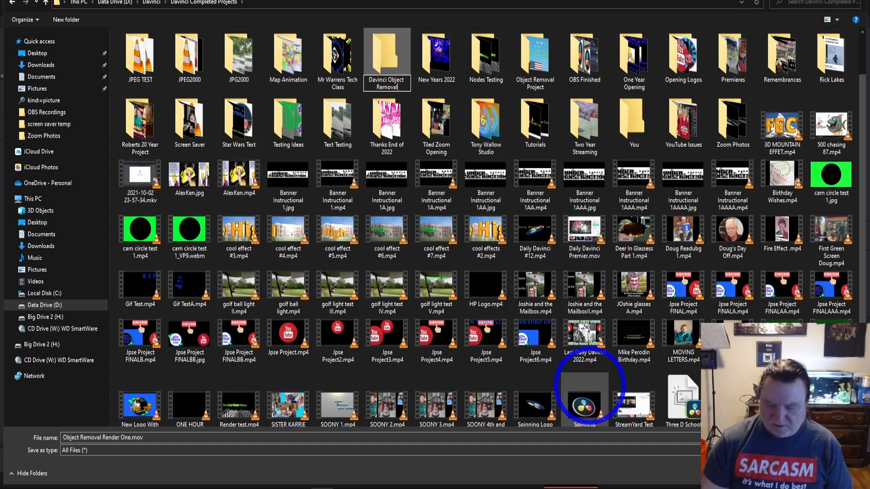
key(Return)
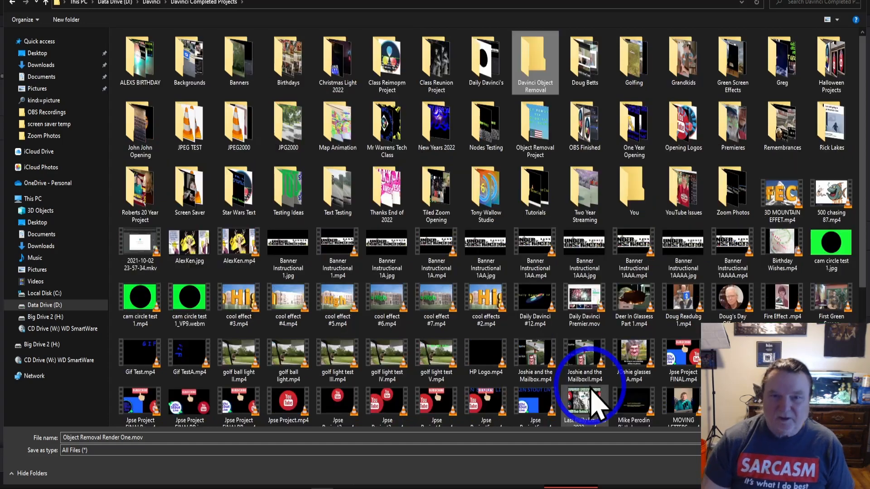
double_click(529, 55)
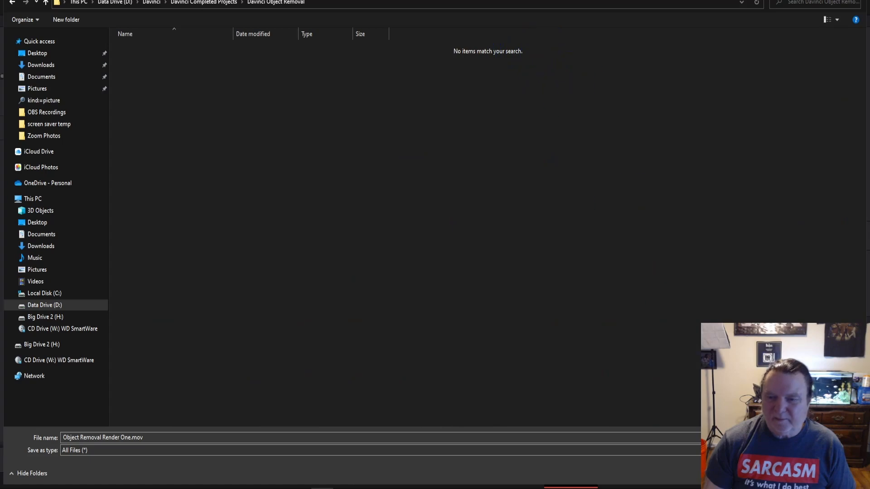
key(Return)
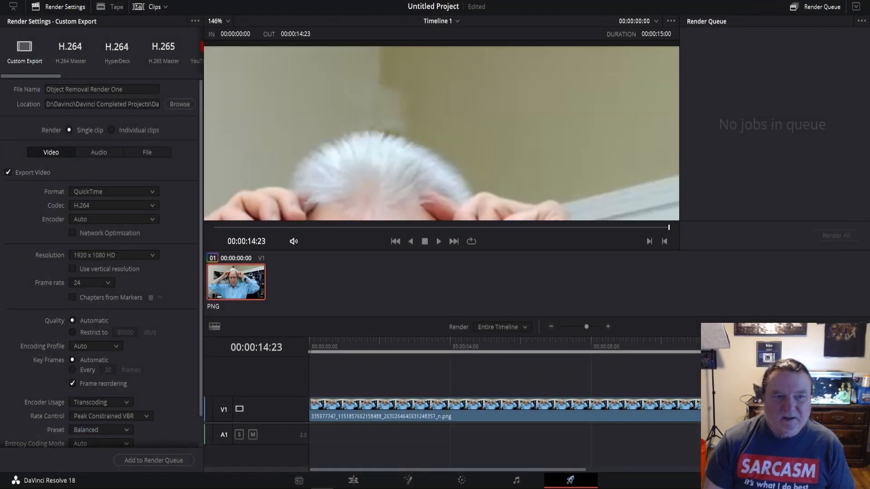
Add the timeline to the render queue in MP4 format and start rendering the job.
click(153, 192)
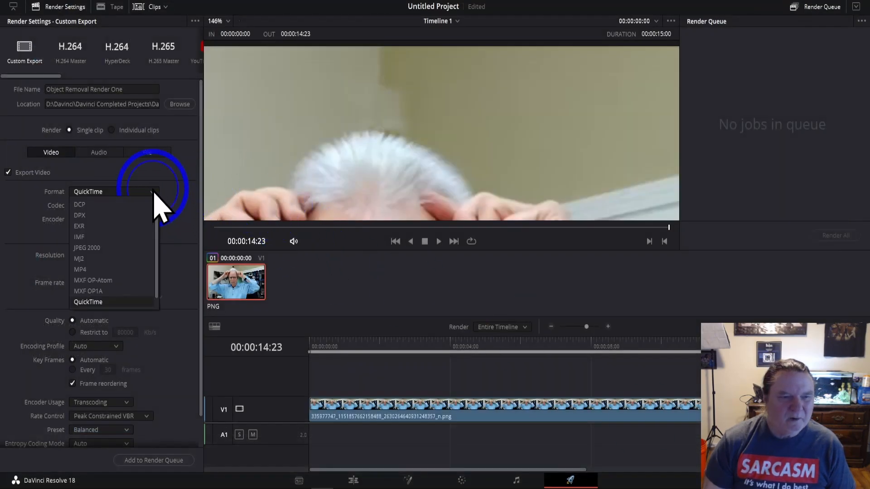
click(82, 270)
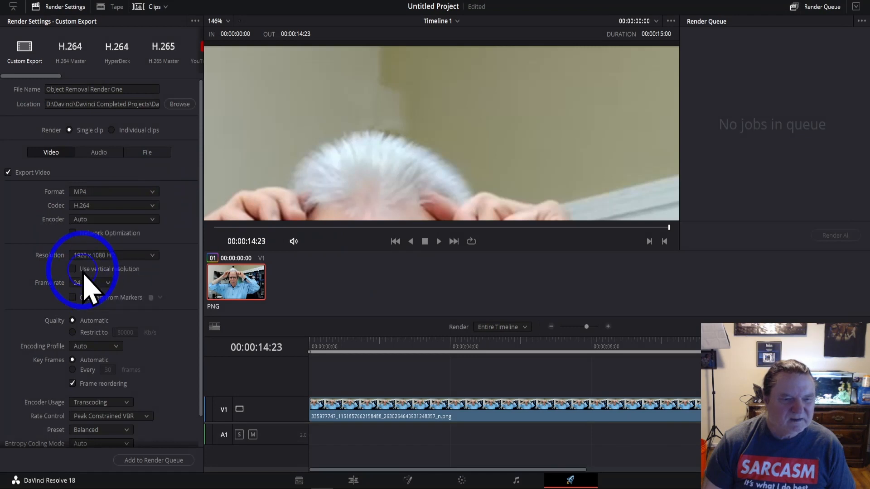
click(146, 461)
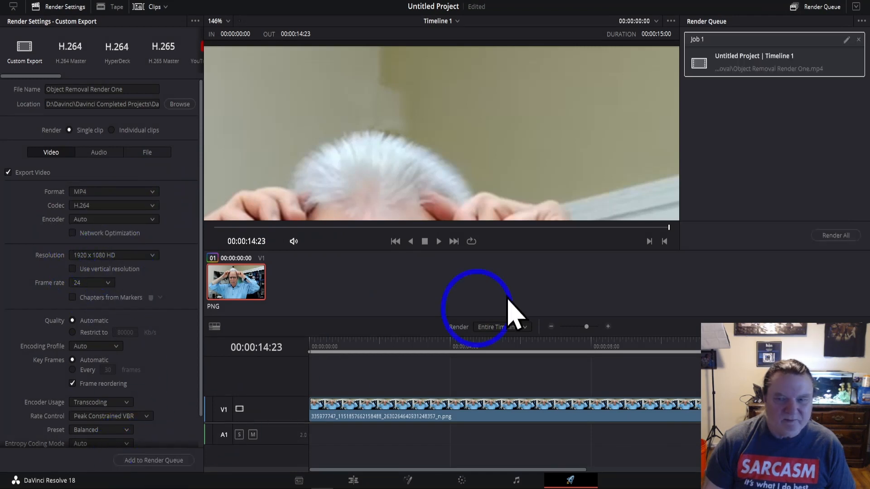
click(838, 236)
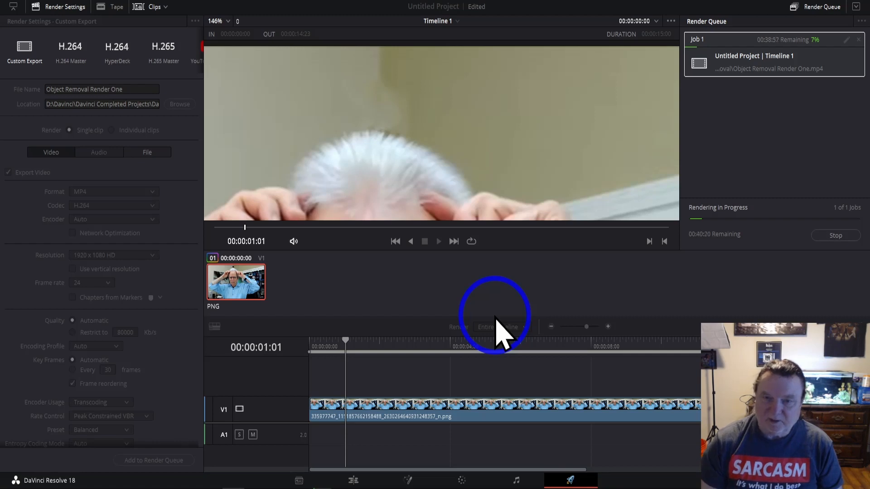
Examine the whole picture and the cleaned wall around the man in the viewer during the render.
scroll(451, 131, down, 3)
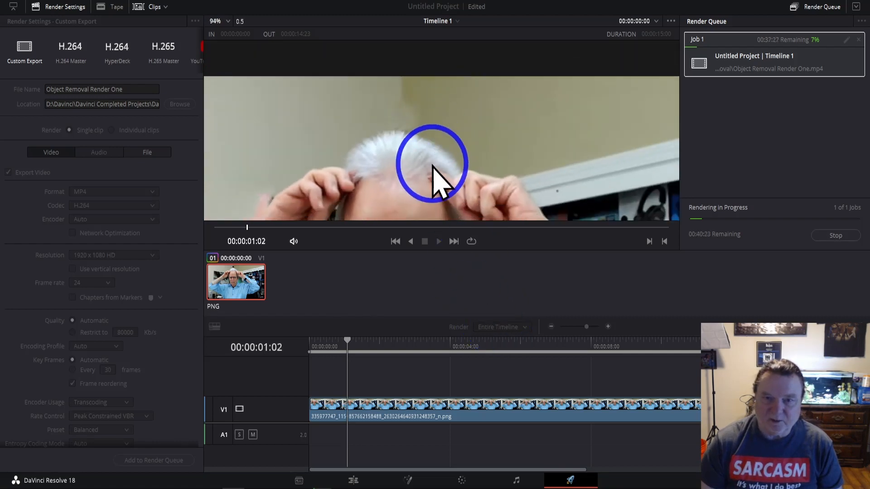
scroll(437, 102, down, 3)
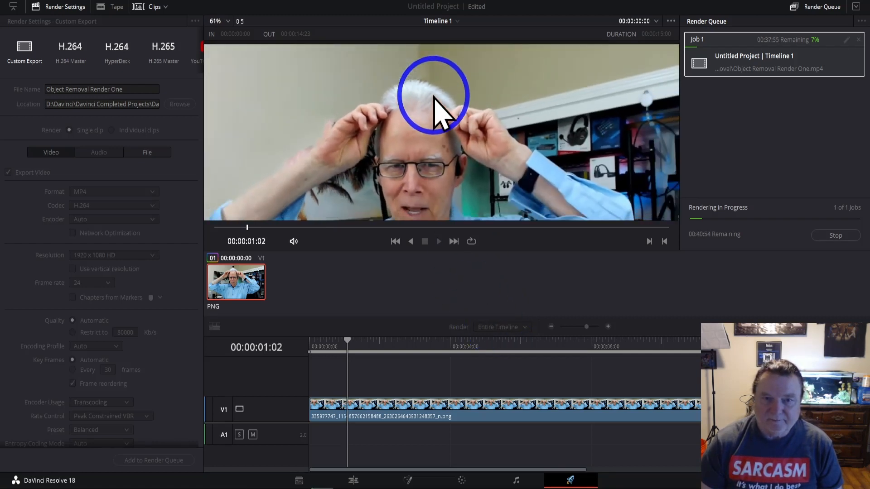
scroll(434, 97, down, 1)
scroll(306, 154, down, 1)
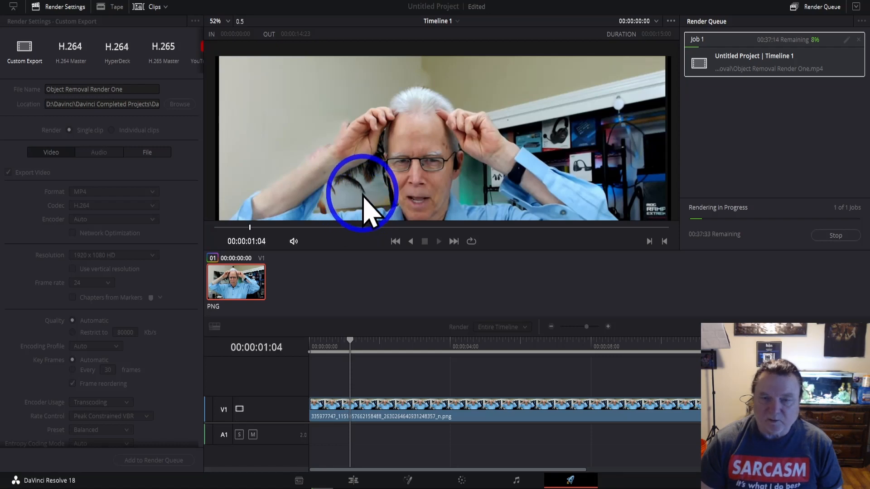
scroll(365, 208, down, 1)
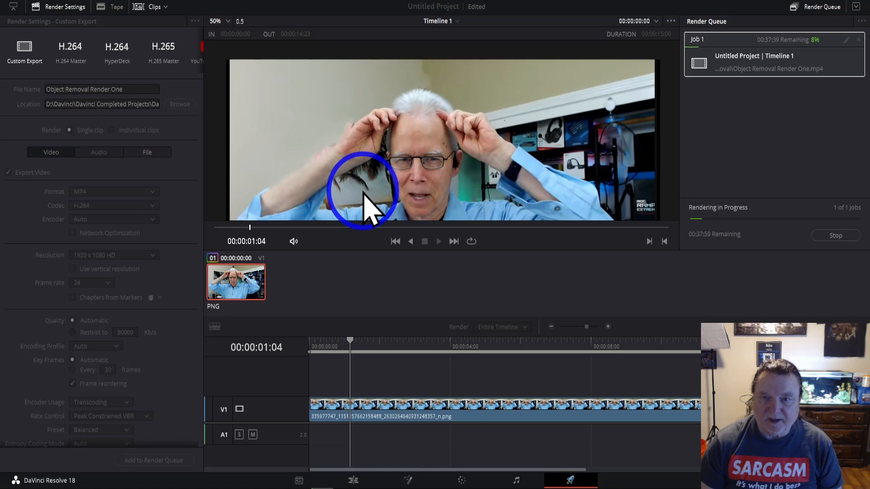
scroll(406, 175, up, 1)
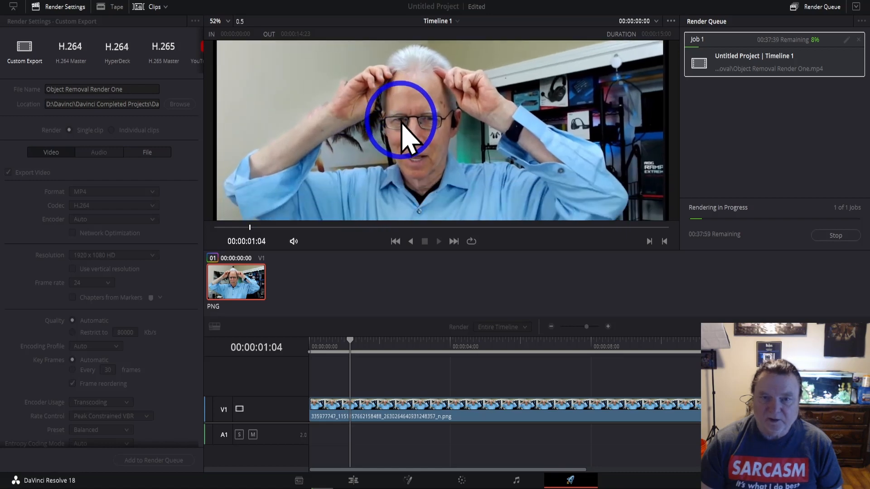